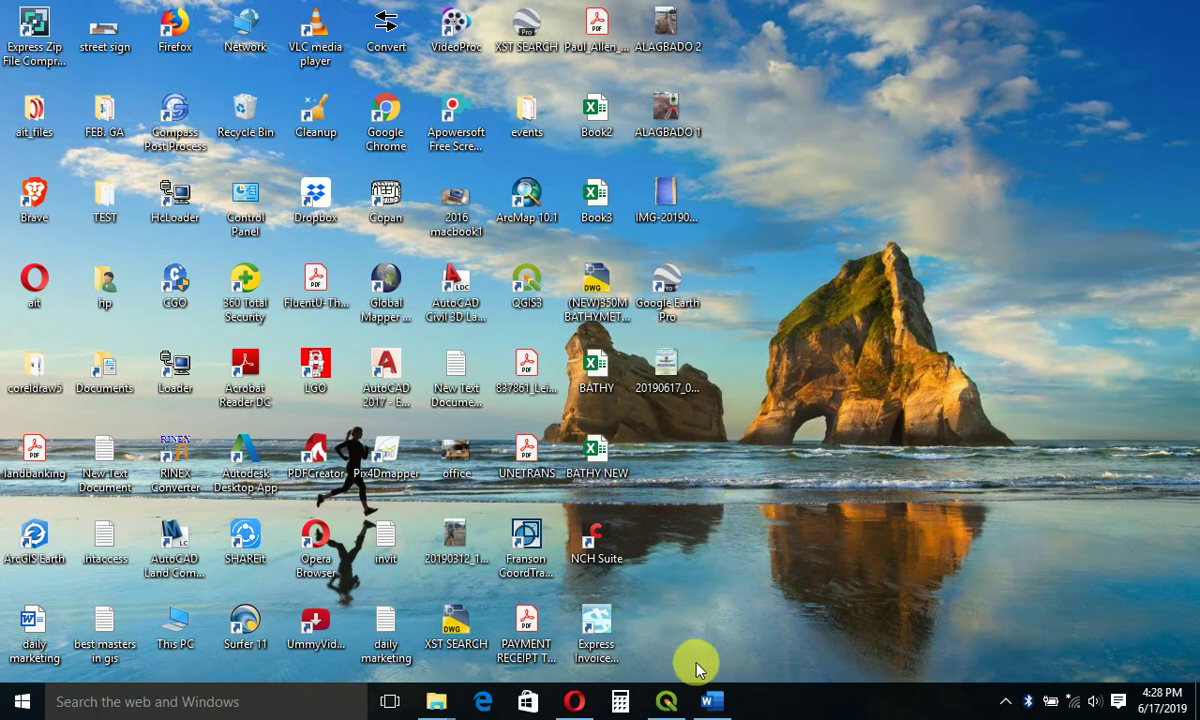
Launch Copan Lite and create a new coordinate file for job ALATISE in its own project folder
double_click(385, 228)
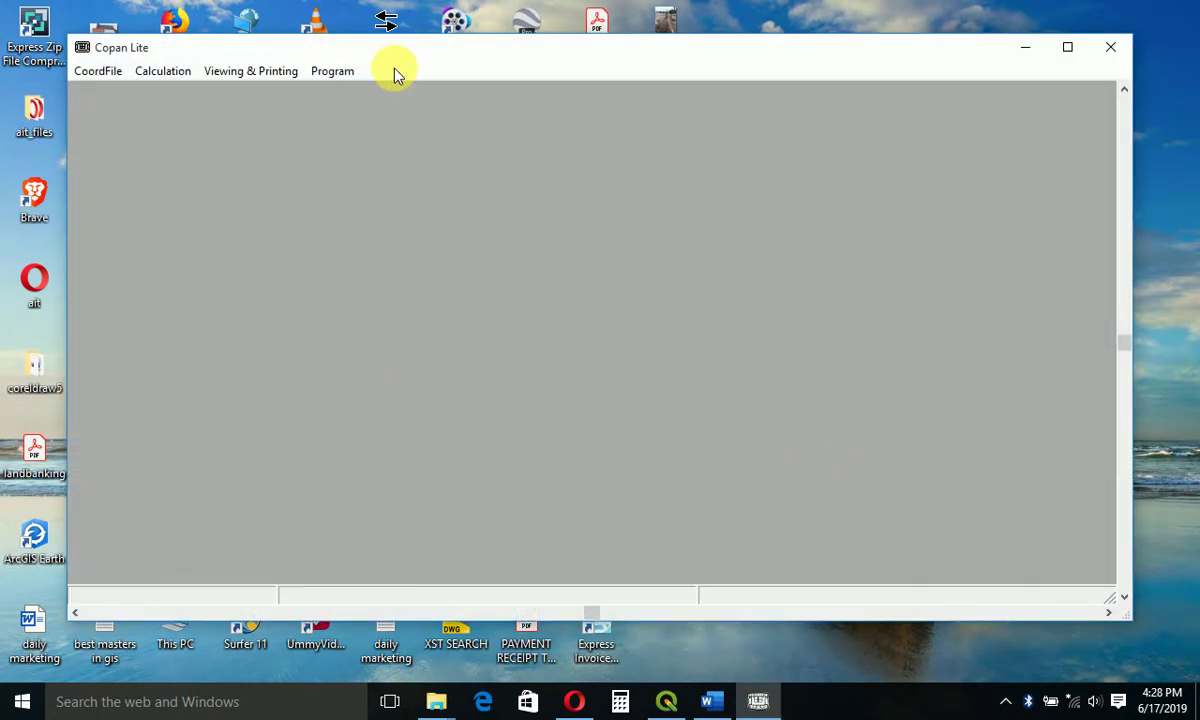
mouse_move(394, 68)
mouse_down()
mouse_move(435, 142)
mouse_move(429, 113)
mouse_move(390, 66)
mouse_up()
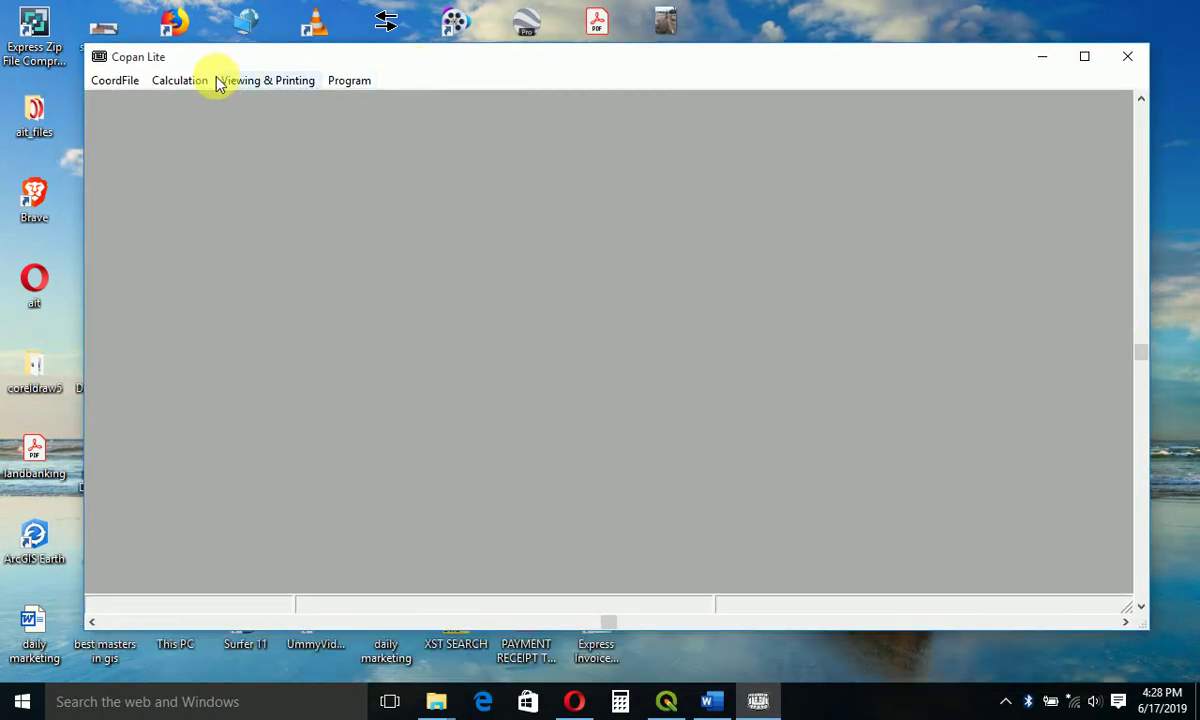
click(124, 84)
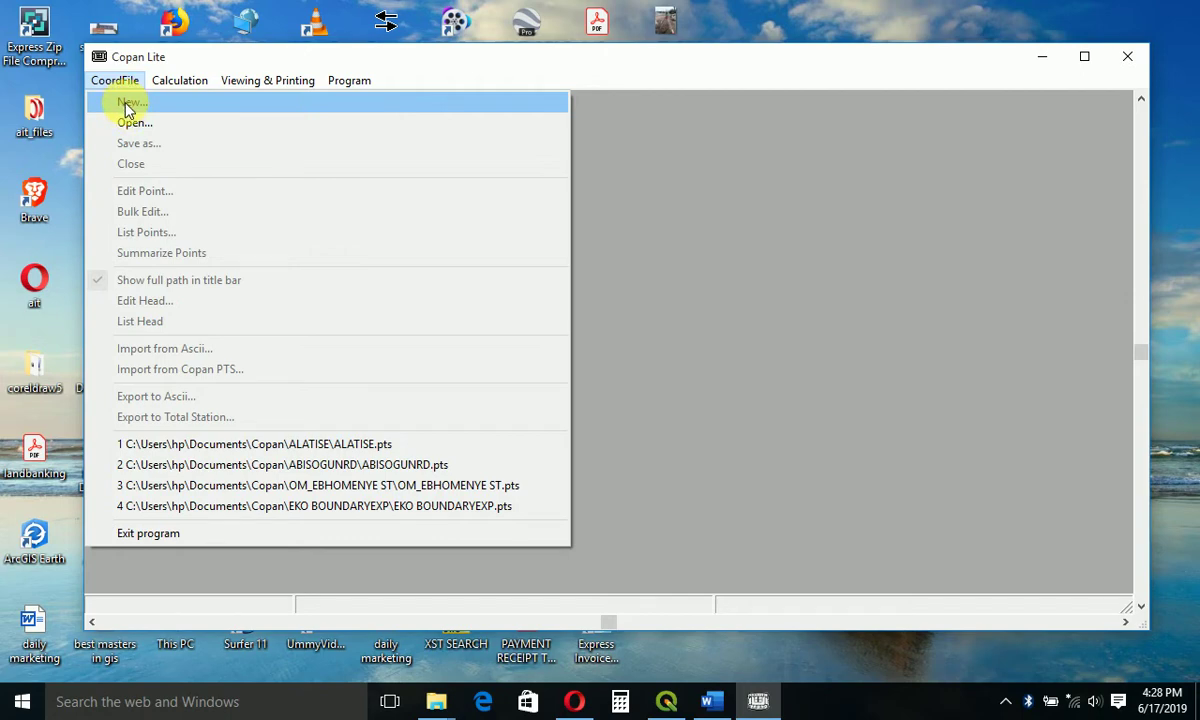
click(129, 104)
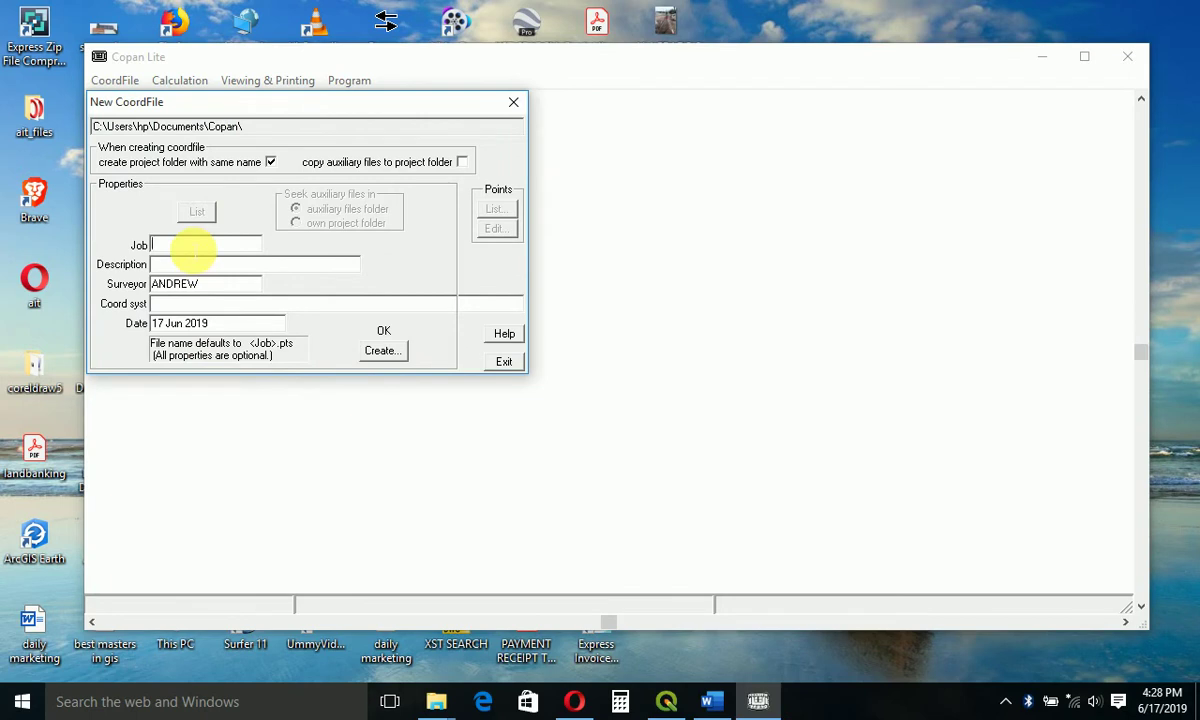
text(ALATISE)
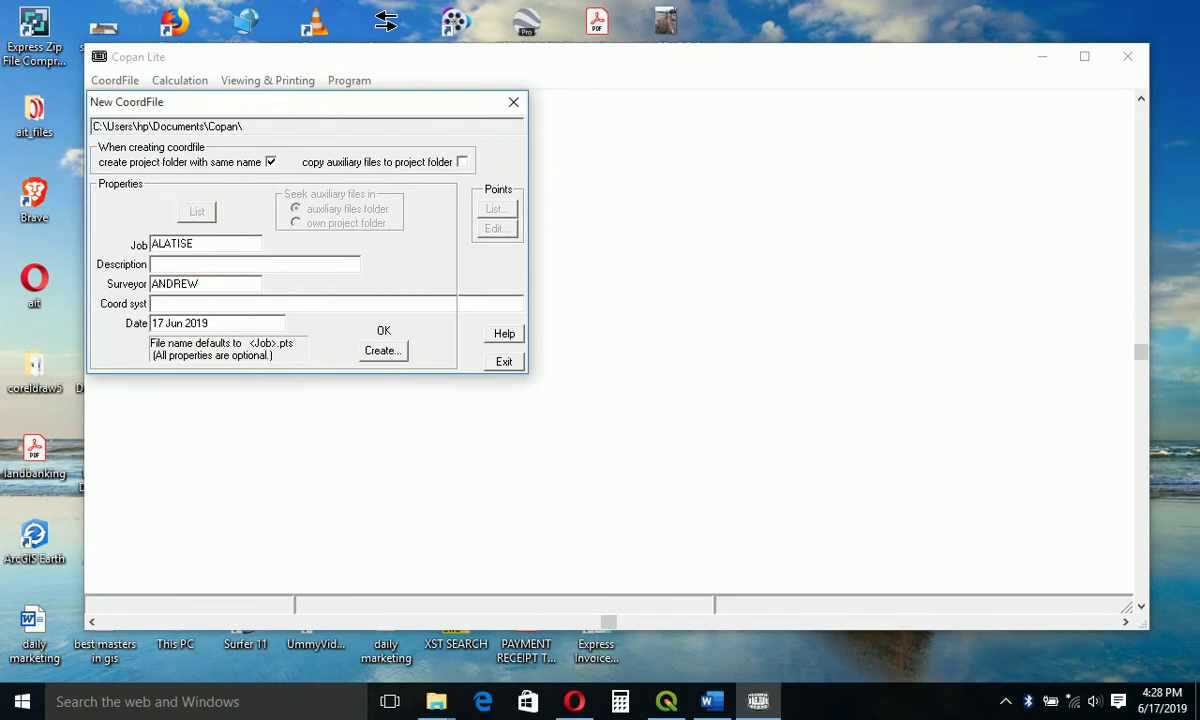
click(393, 358)
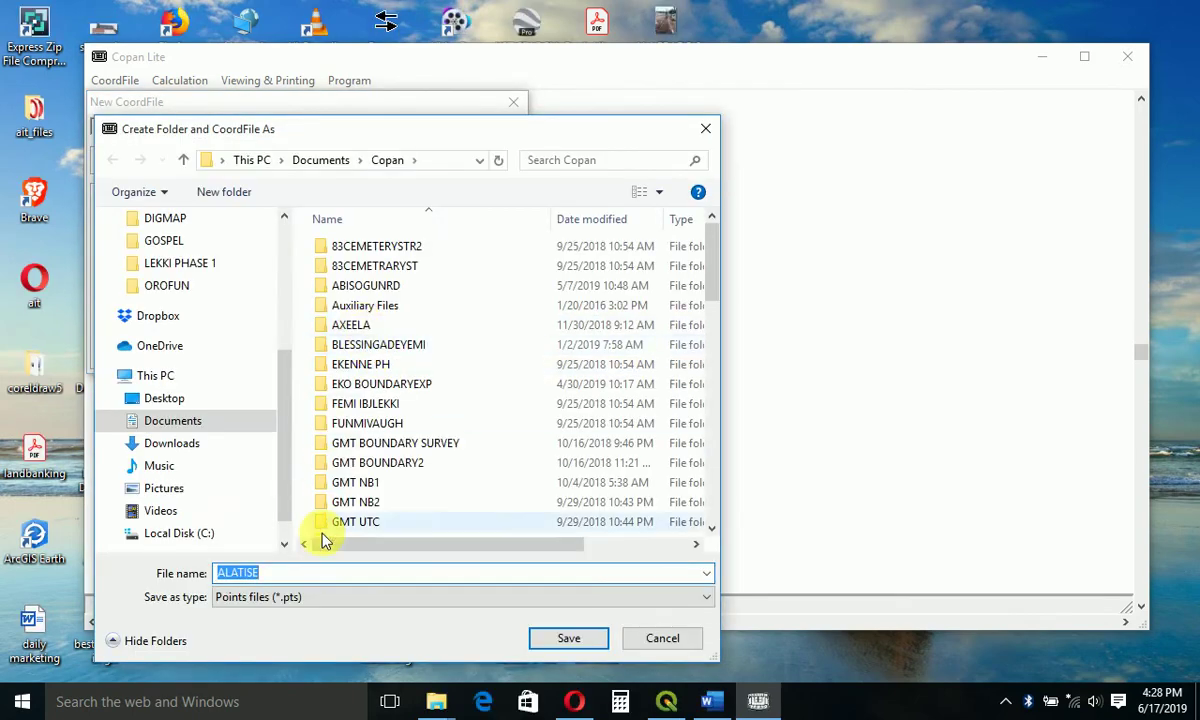
click(568, 638)
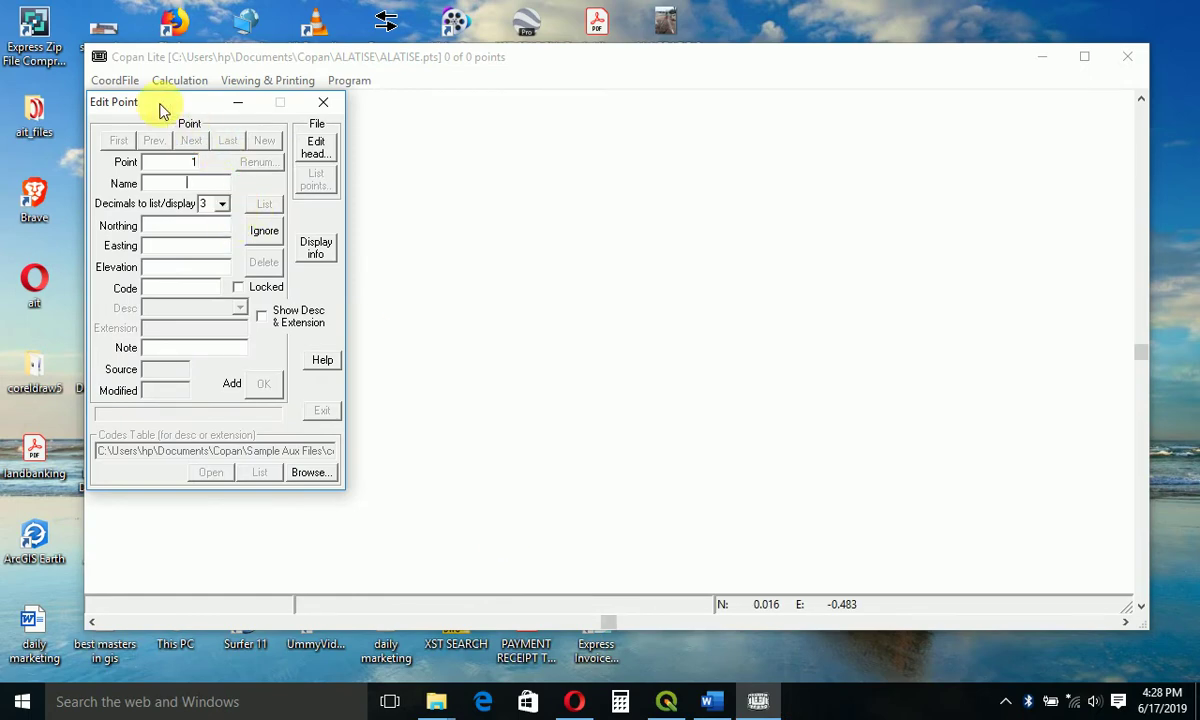
Try to name point 1 NLA and choose 3 decimals for listing and display
drag(161, 106, 189, 123)
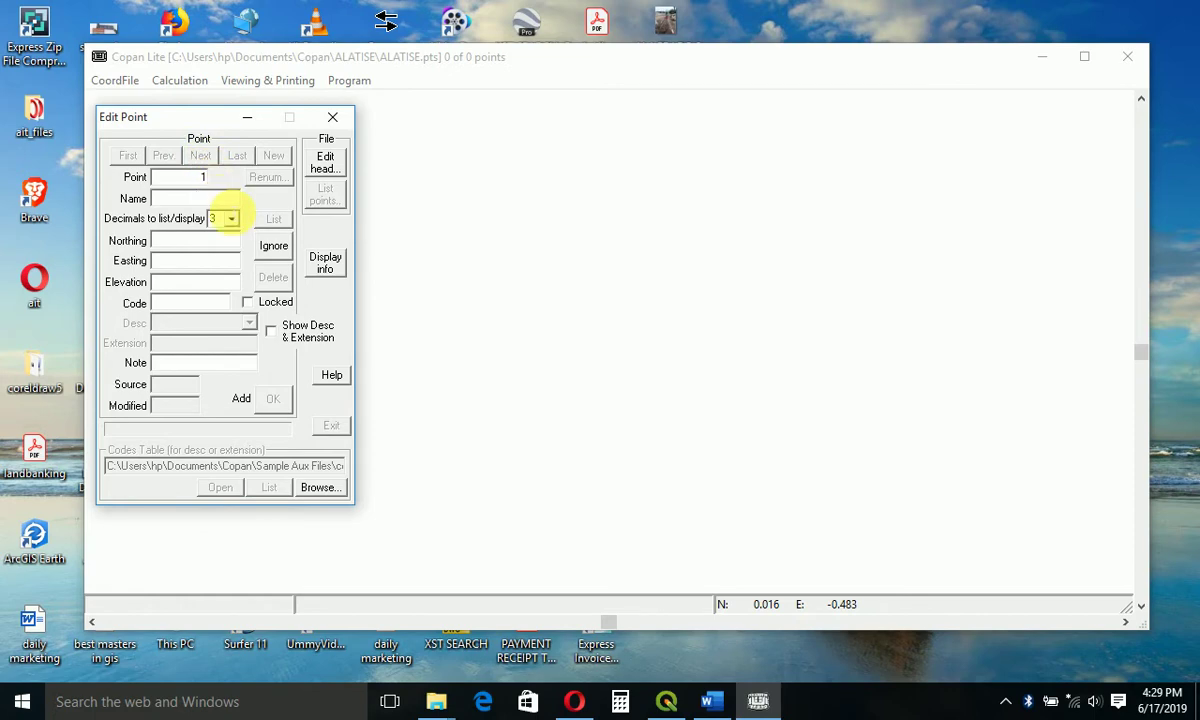
text(NLA)
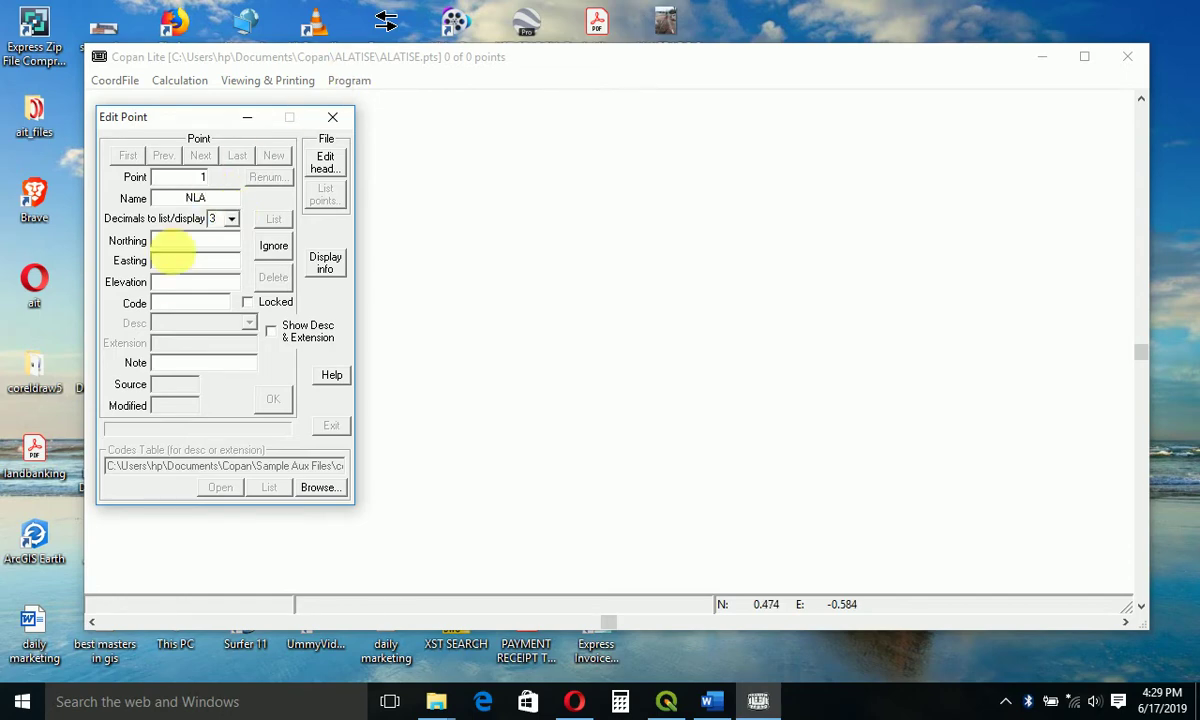
click(230, 226)
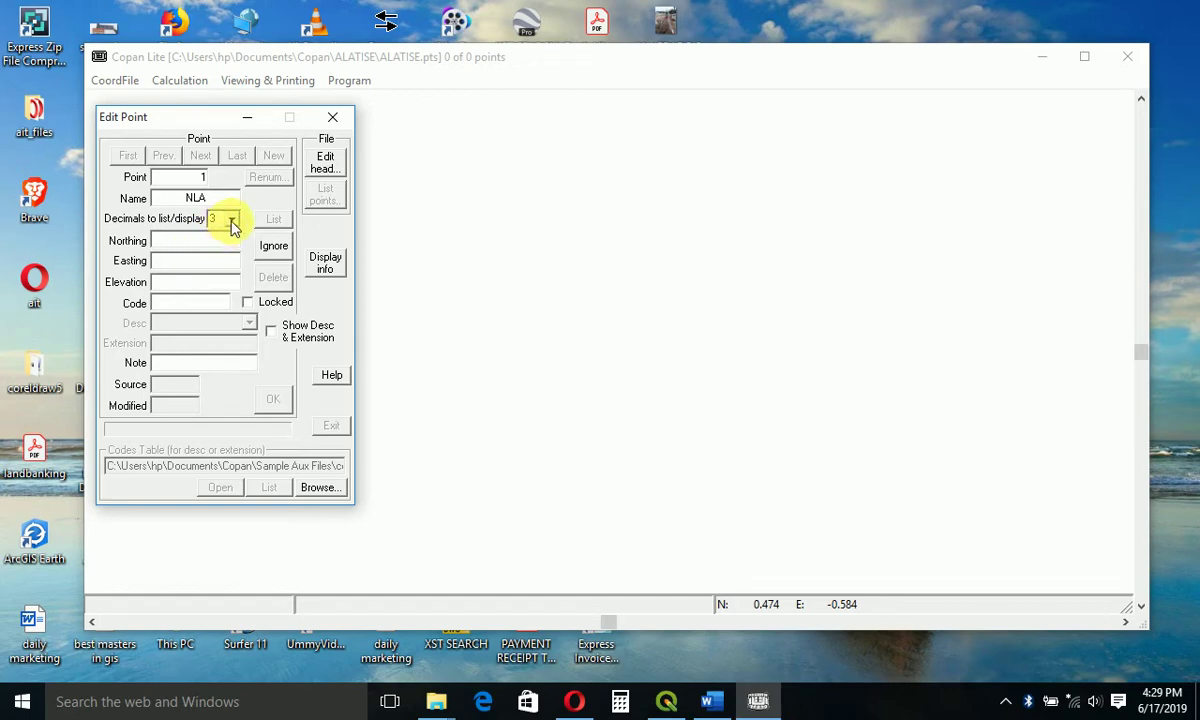
click(230, 222)
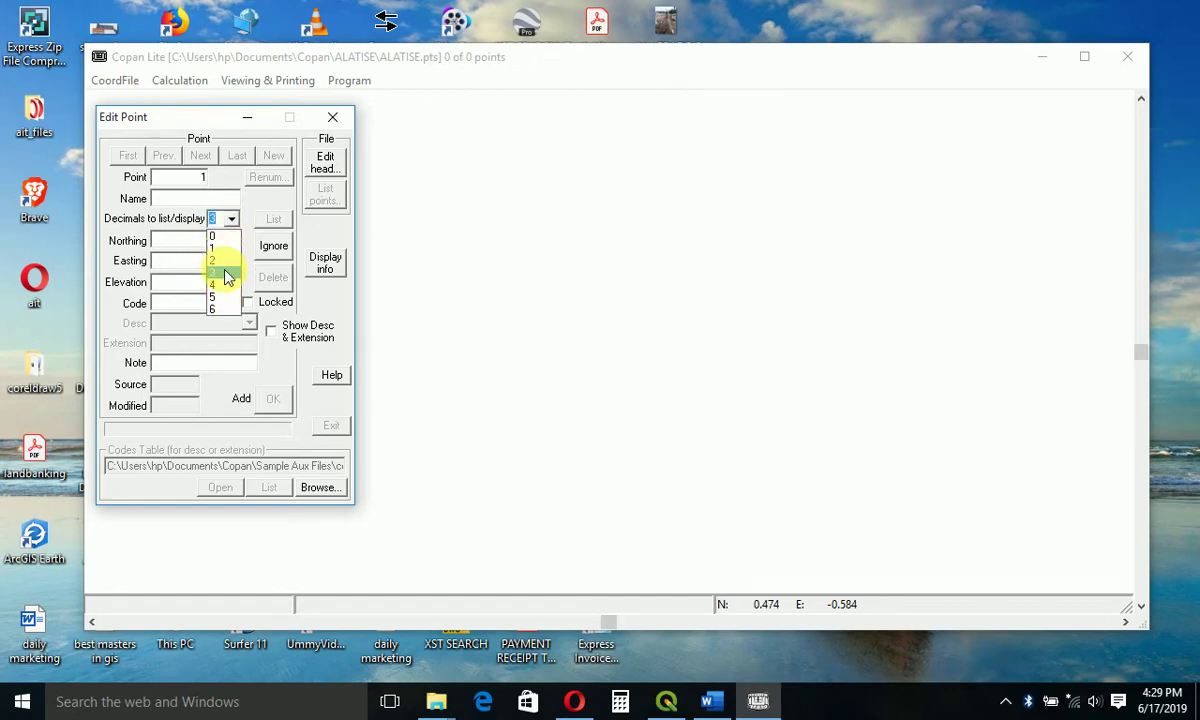
click(229, 221)
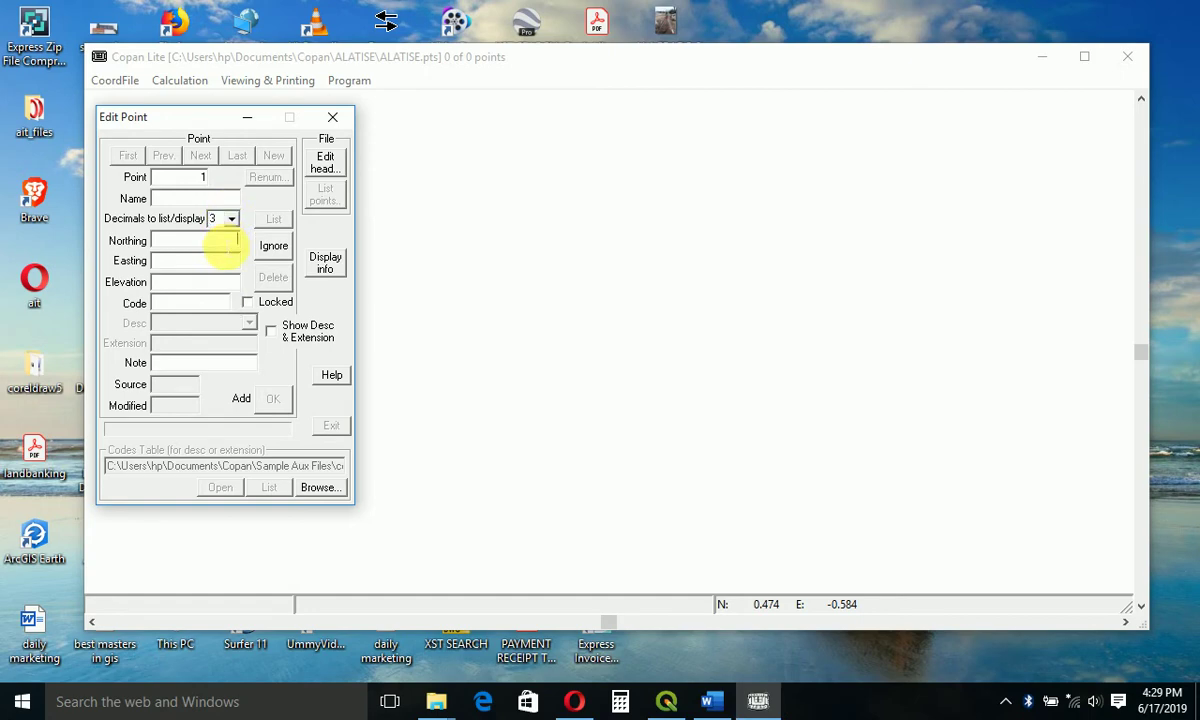
Add point 1 with northing 713593.969 and easting 588294.339
click(224, 250)
text(713)
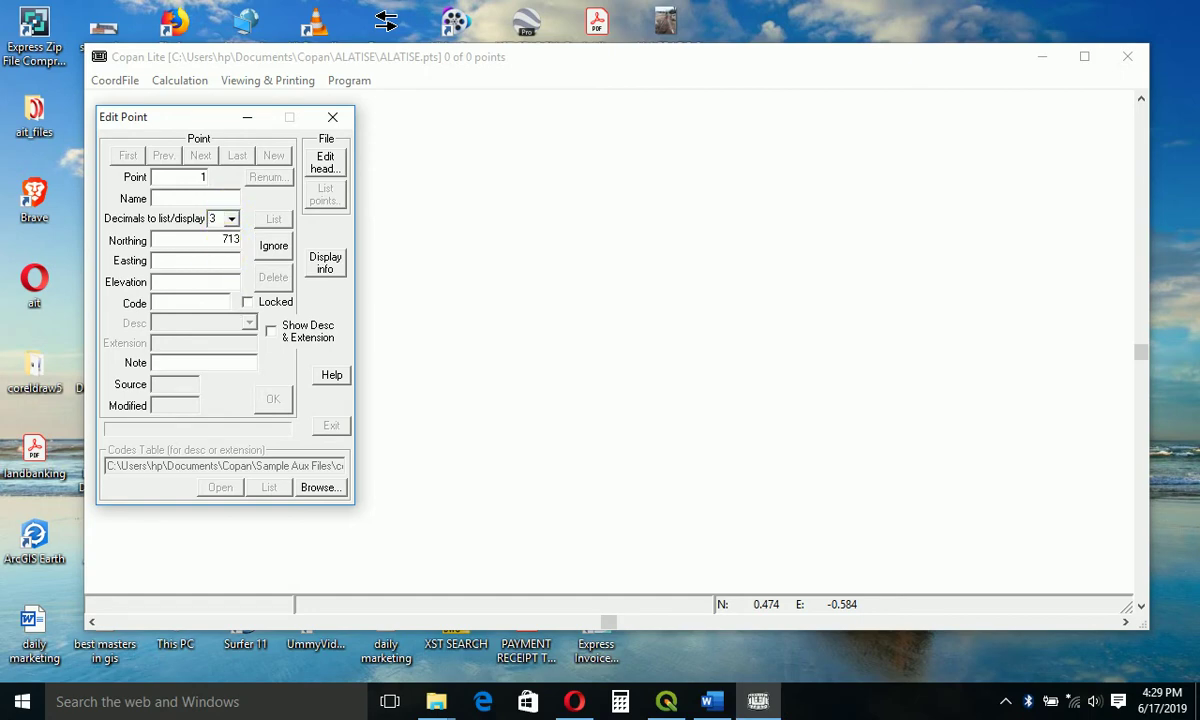
text(593.969)
click(215, 262)
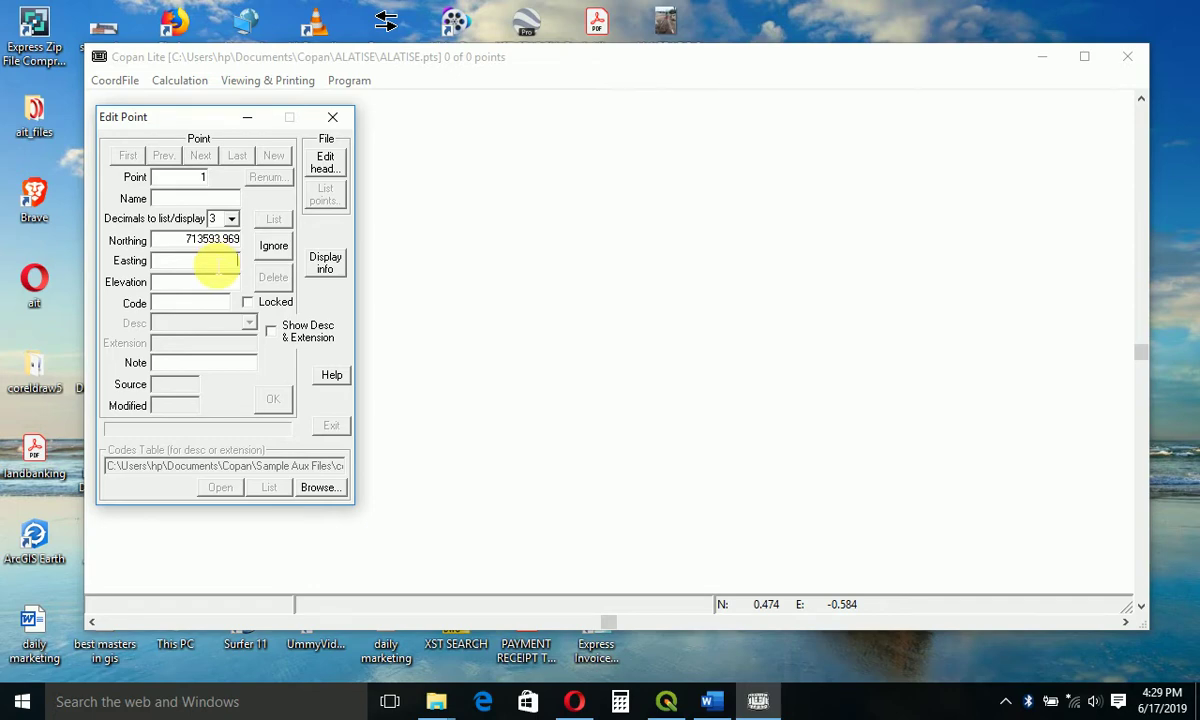
text(588)
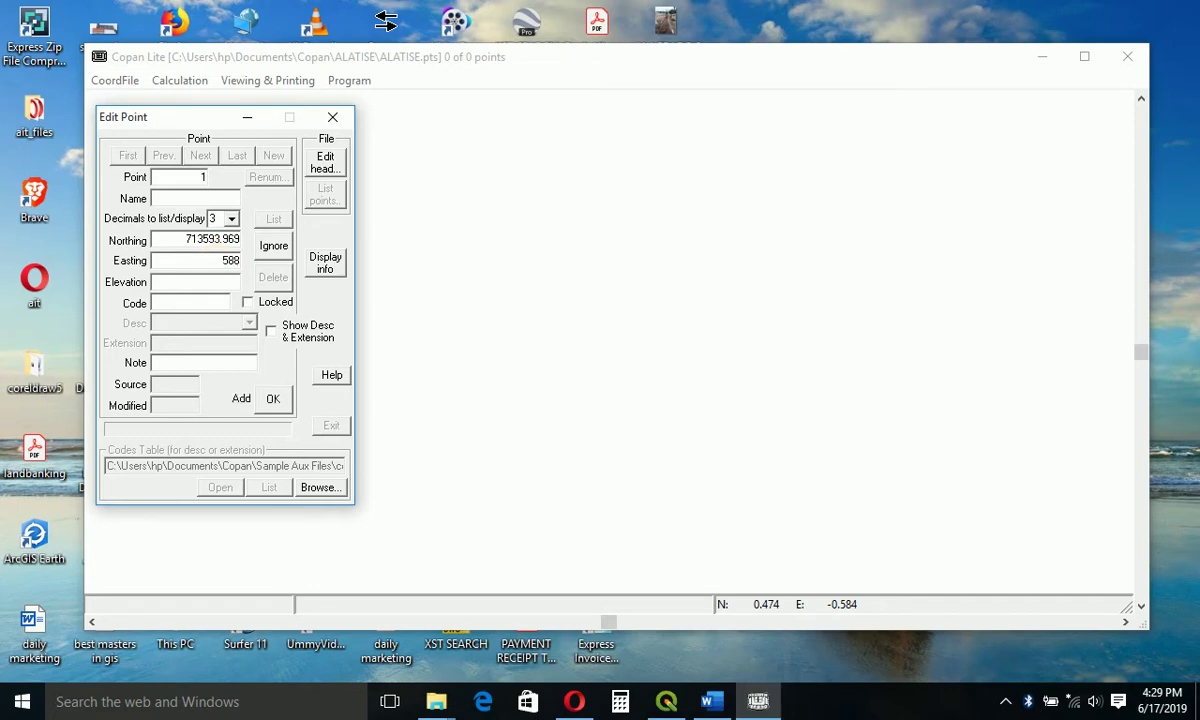
text(294.339)
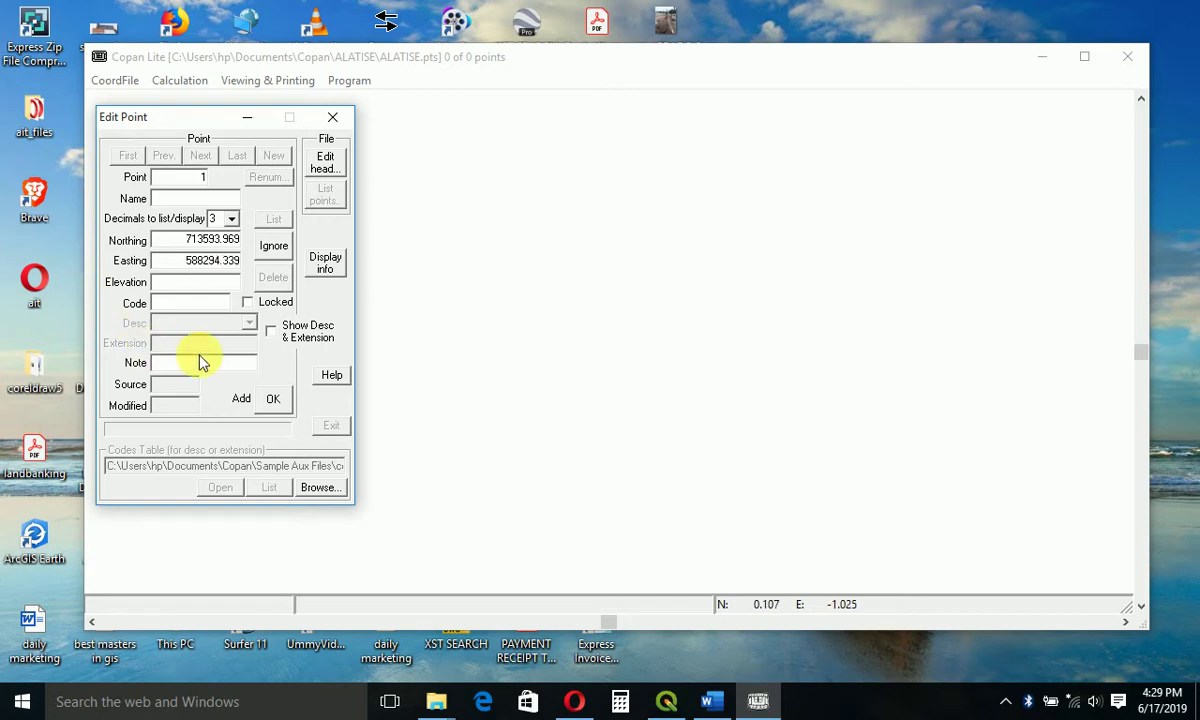
click(275, 400)
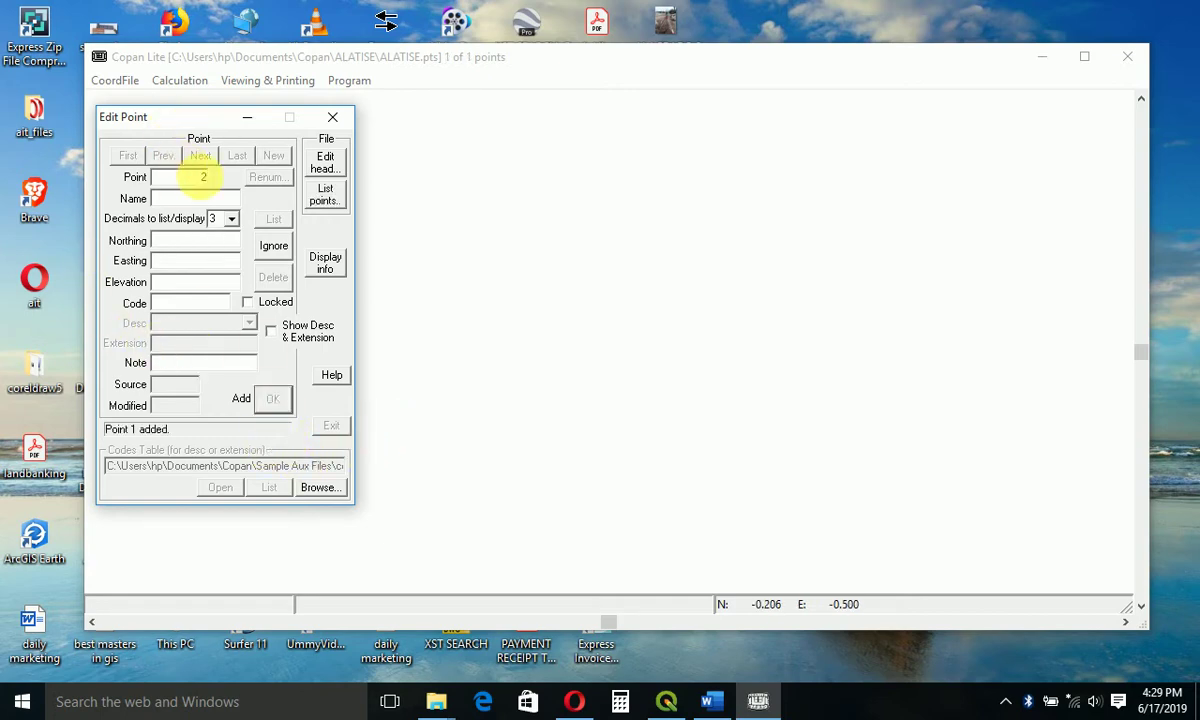
Add point 2 named NLB with northing 713589.310 and easting 588330.040
click(196, 198)
text(NLB)
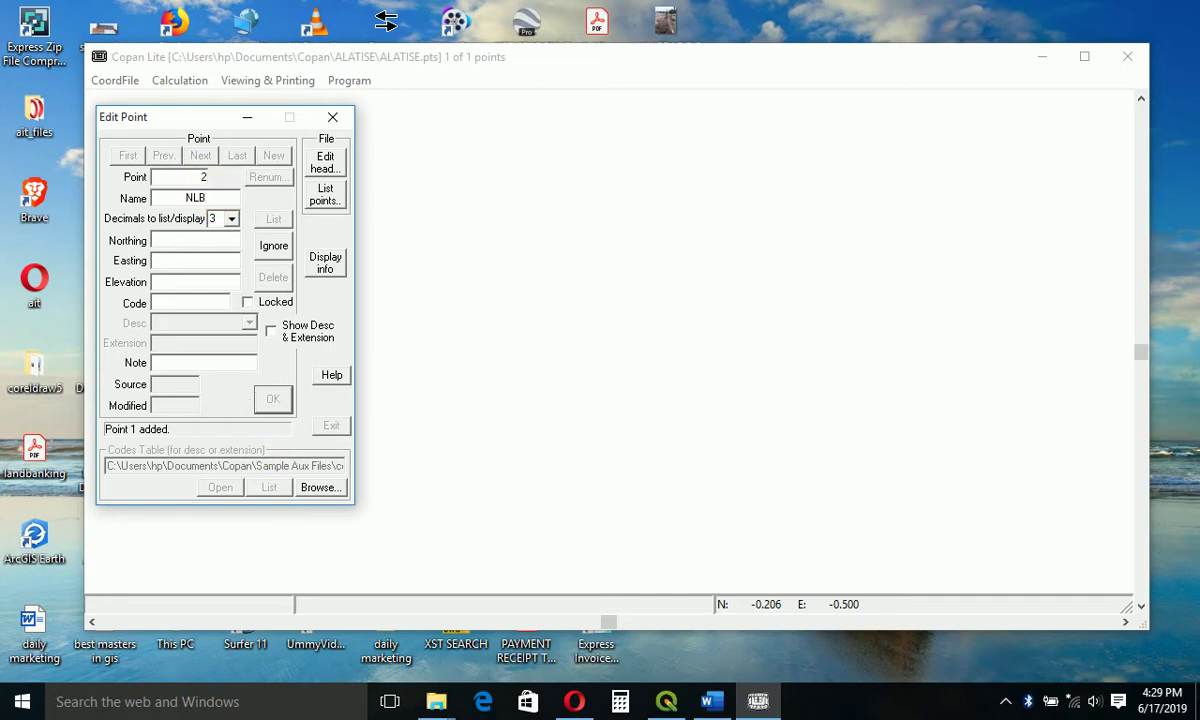
click(234, 241)
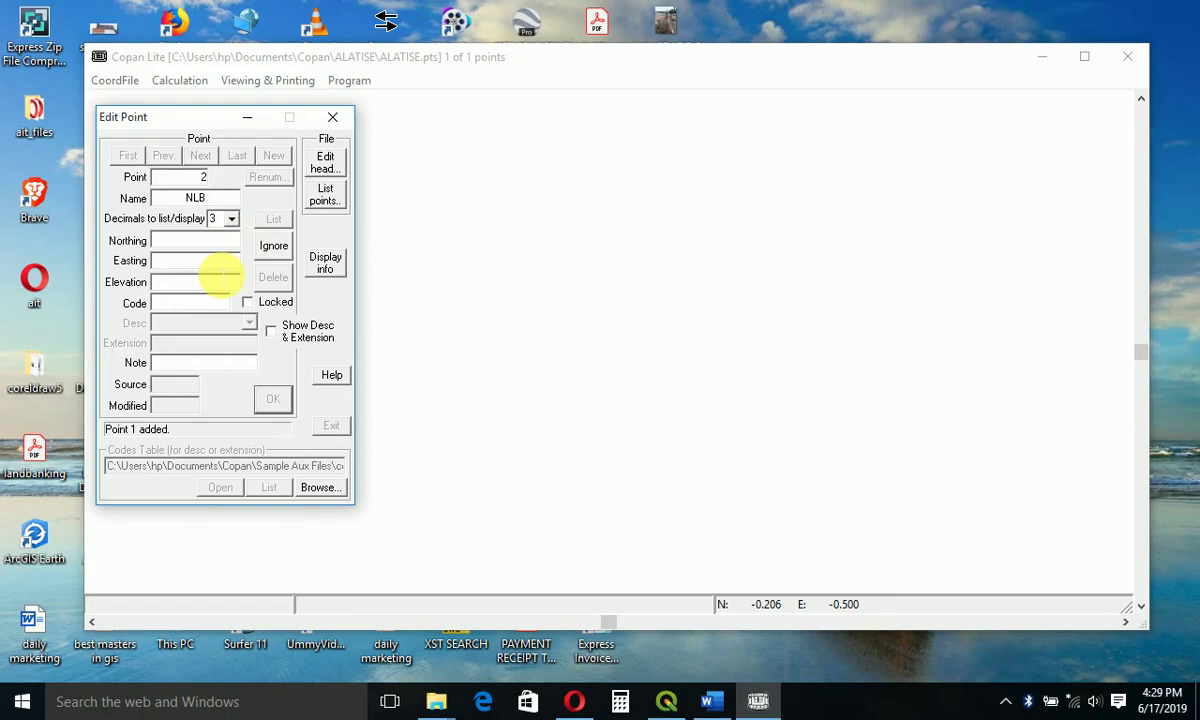
text(713)
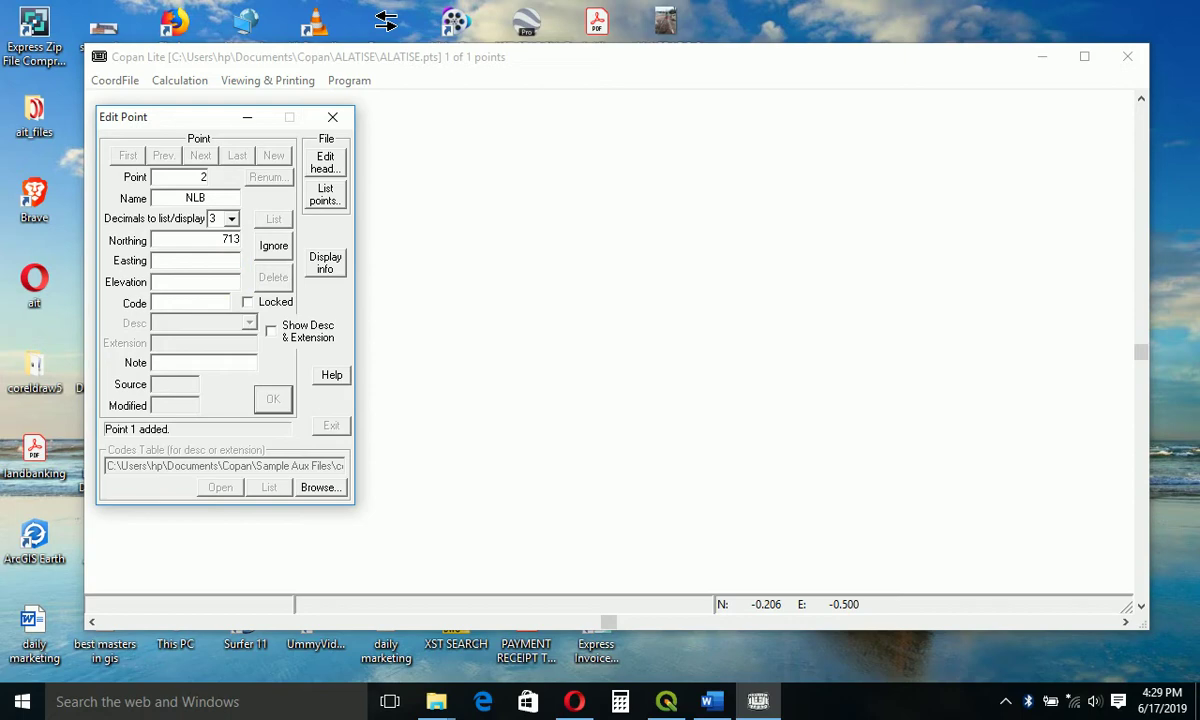
text(589)
text(.310)
text(5883)
text(30)
text(.040)
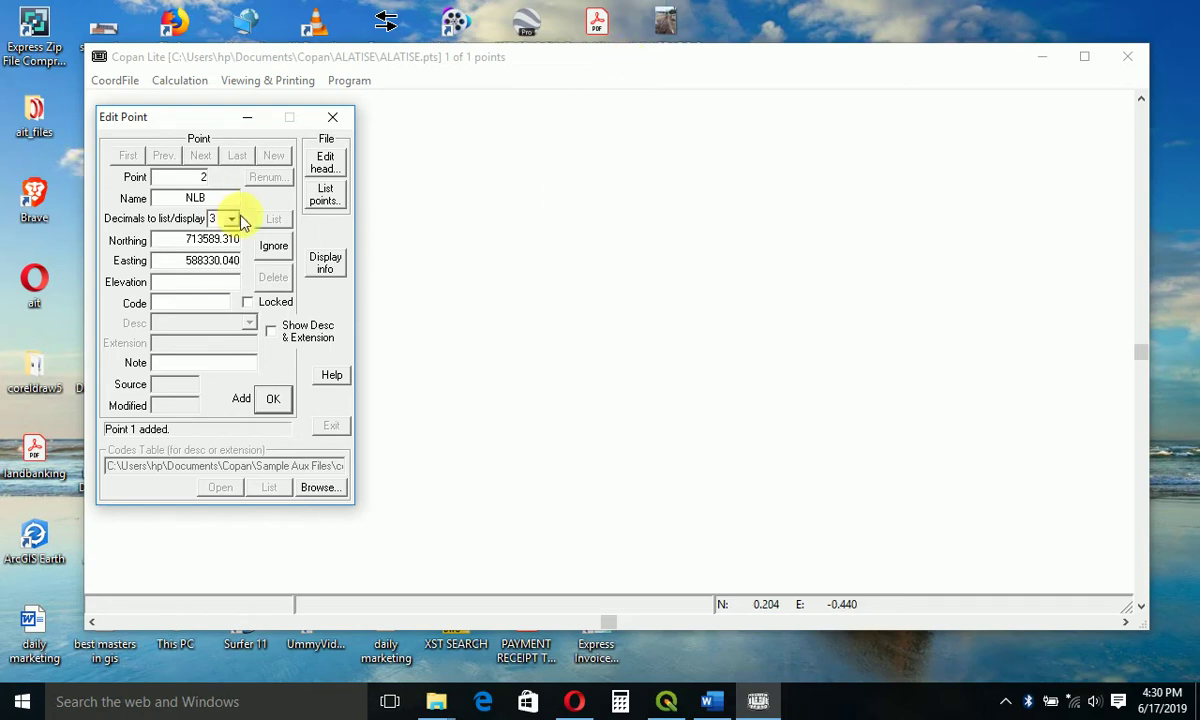
click(276, 400)
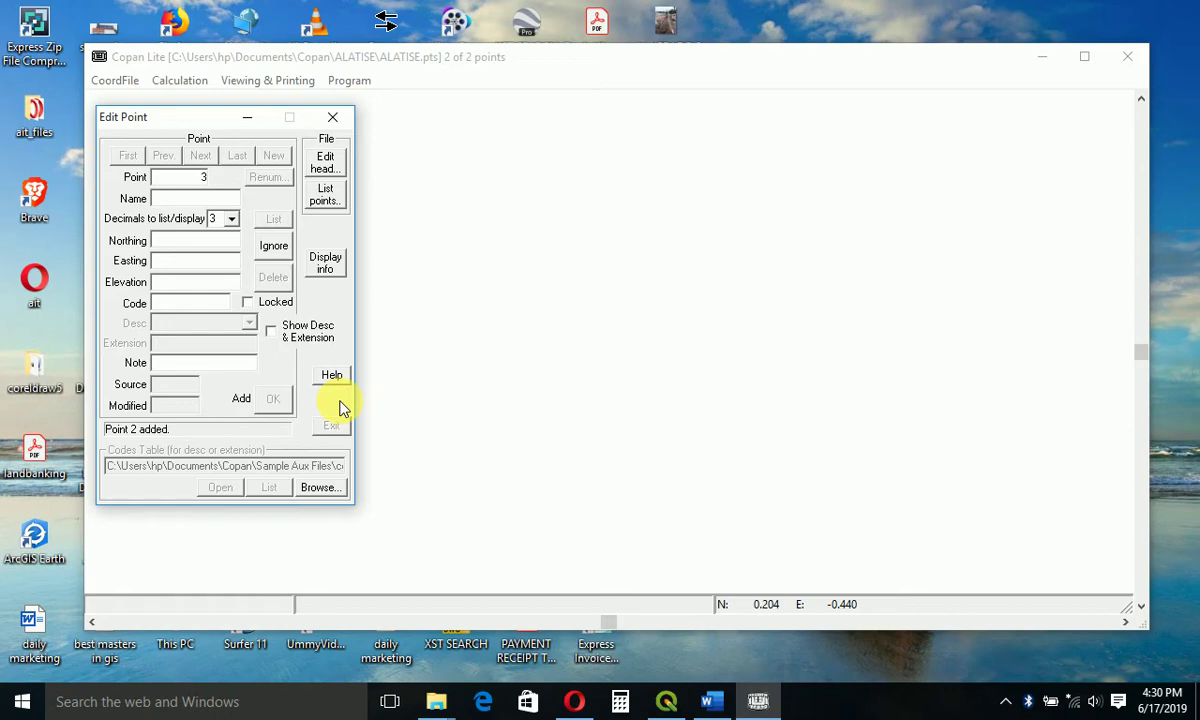
Close the point editor, review the results report for the added points, and close the report
click(332, 120)
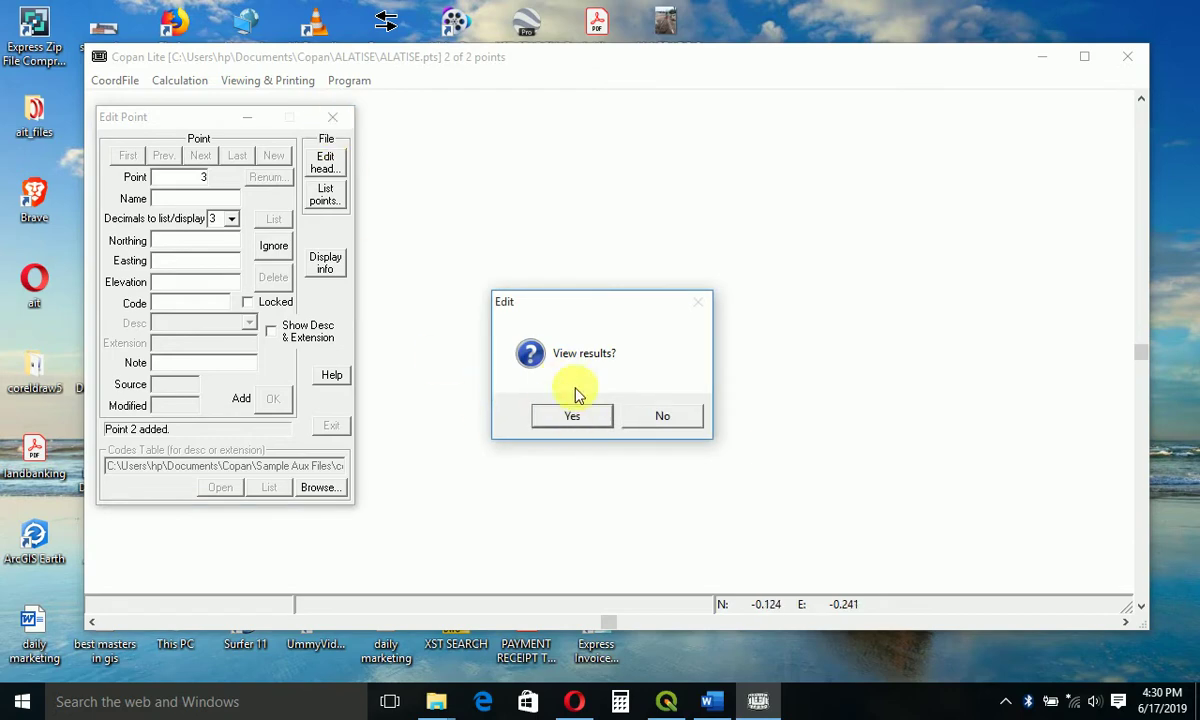
click(577, 420)
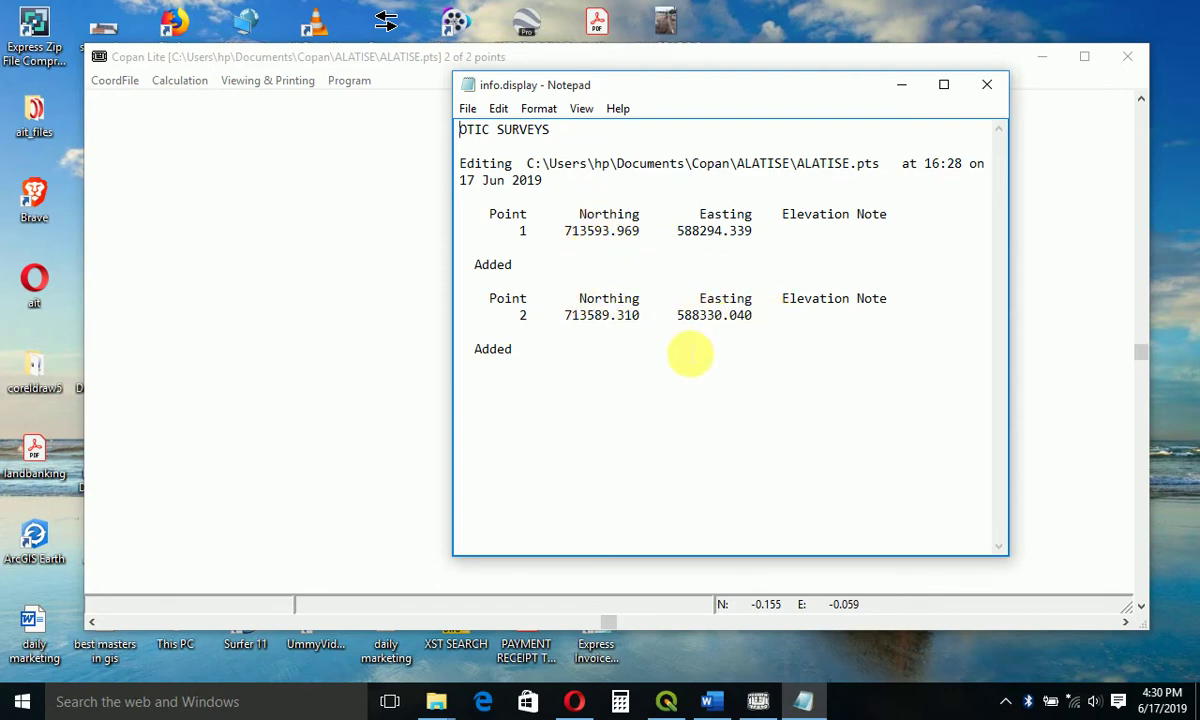
click(986, 85)
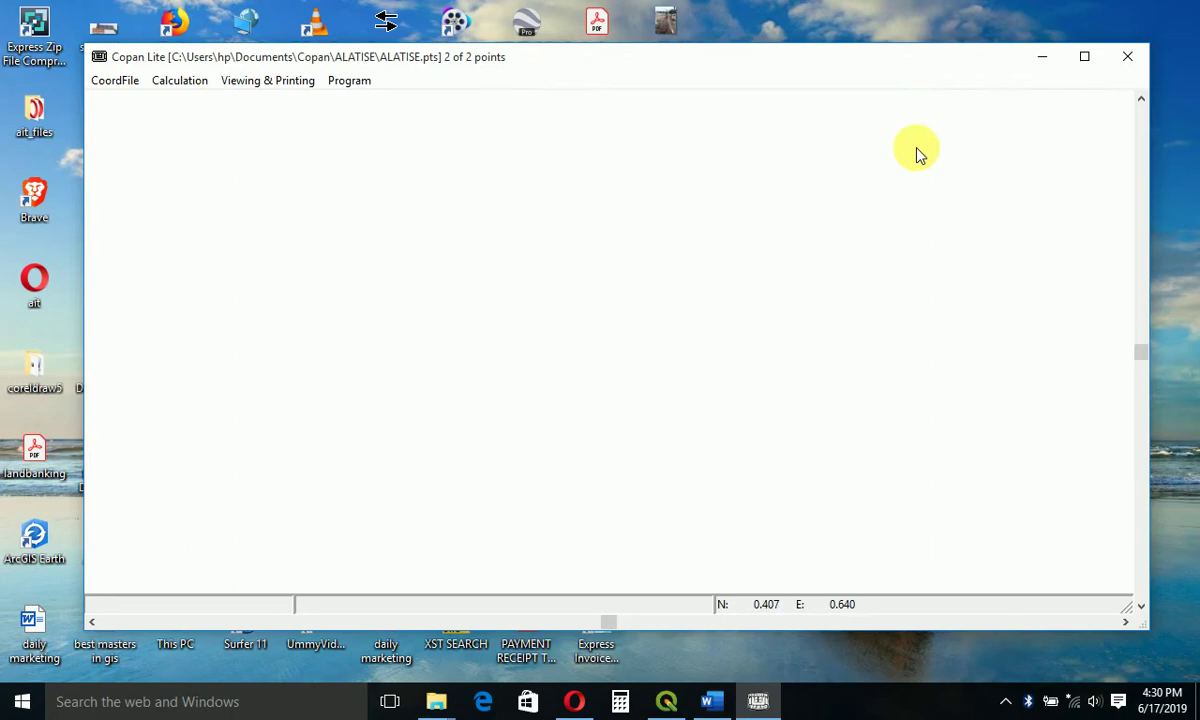
Open the Process Field Data calculation for the ALATISE coordinate file
click(172, 88)
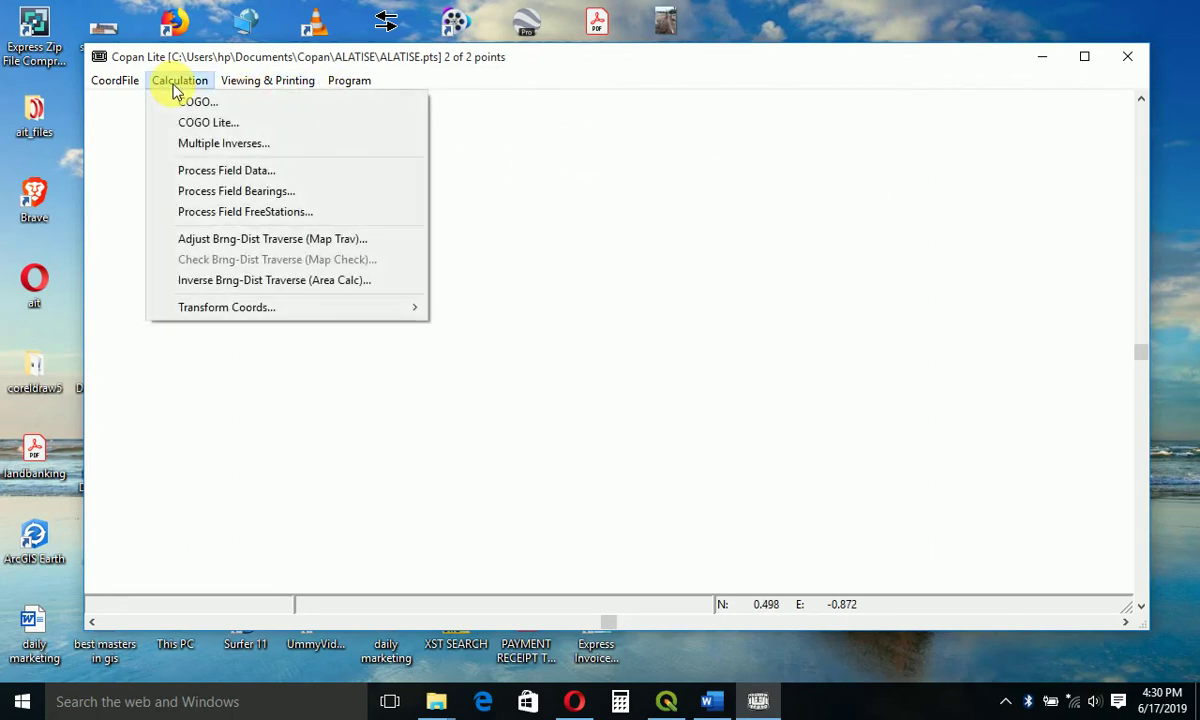
click(200, 171)
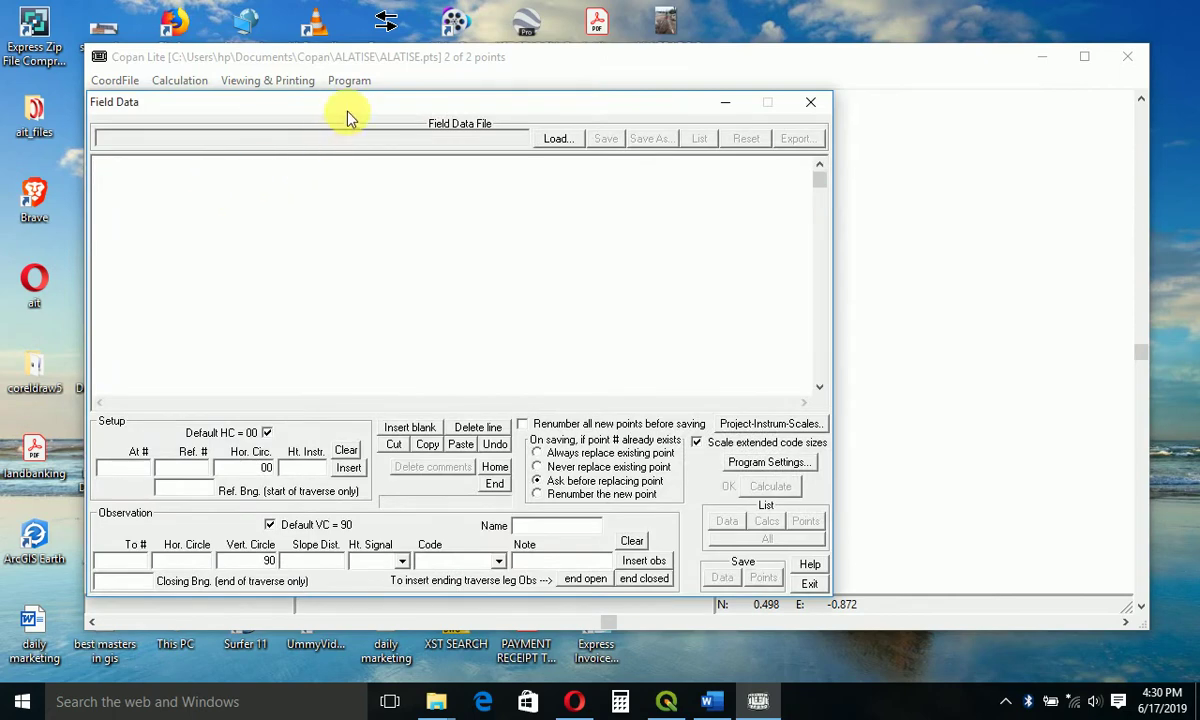
drag(338, 110, 447, 124)
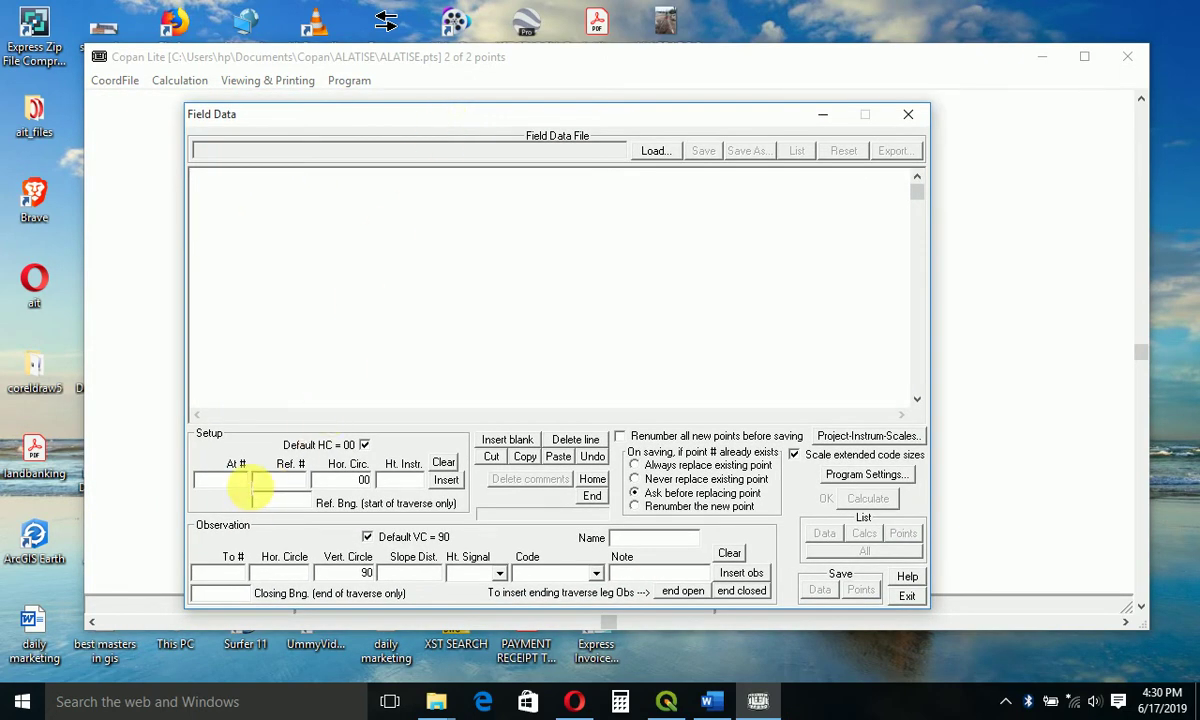
Check the coordinates stored for point 1 in the point editor and close it
click(120, 82)
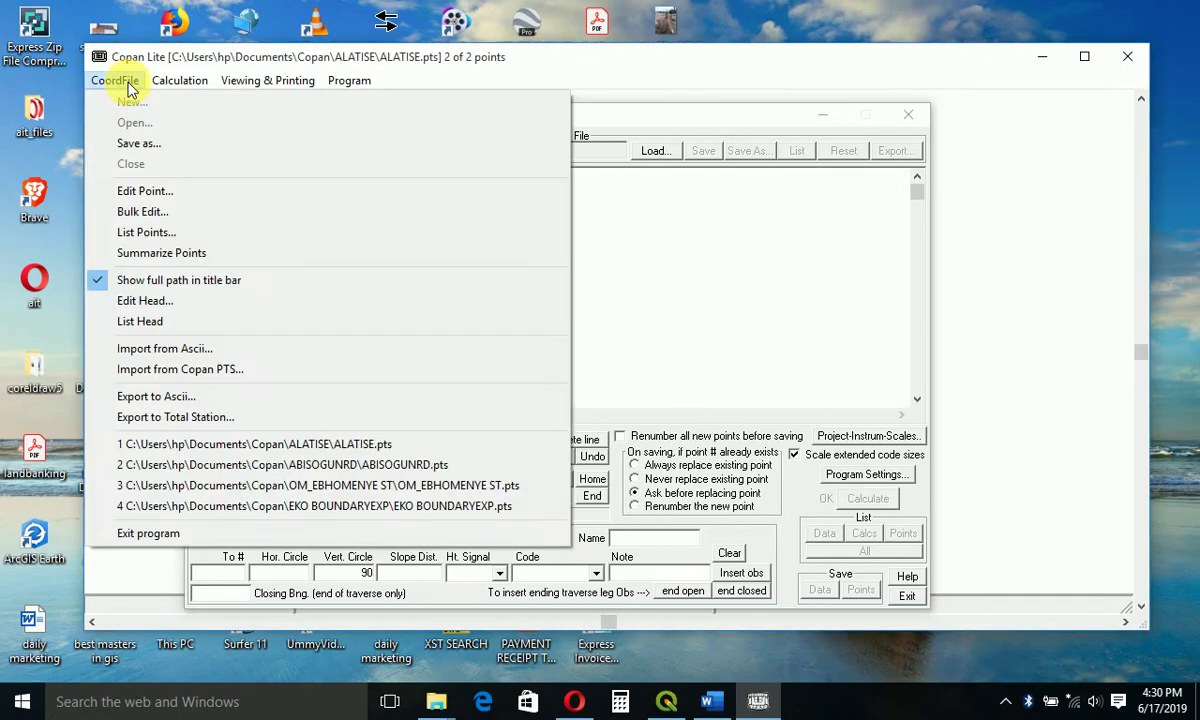
click(140, 190)
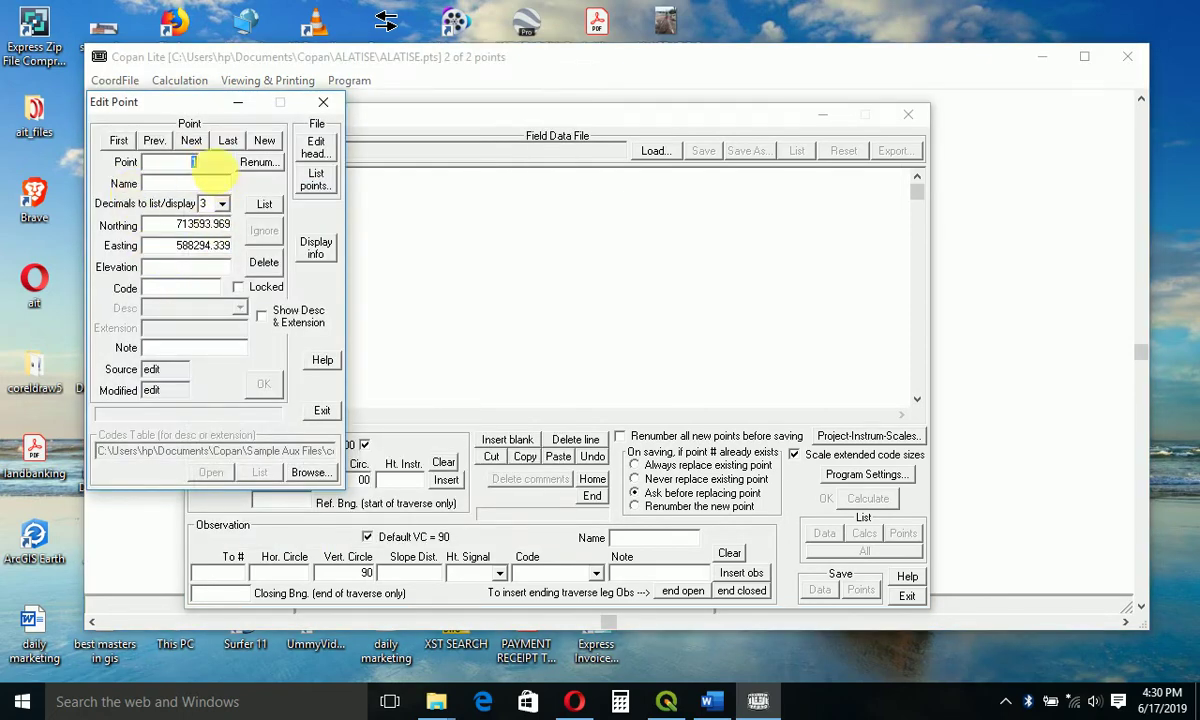
click(323, 102)
Insert a setup at point 1 with reference point 2 and a horizontal circle of 00
click(245, 480)
text(1)
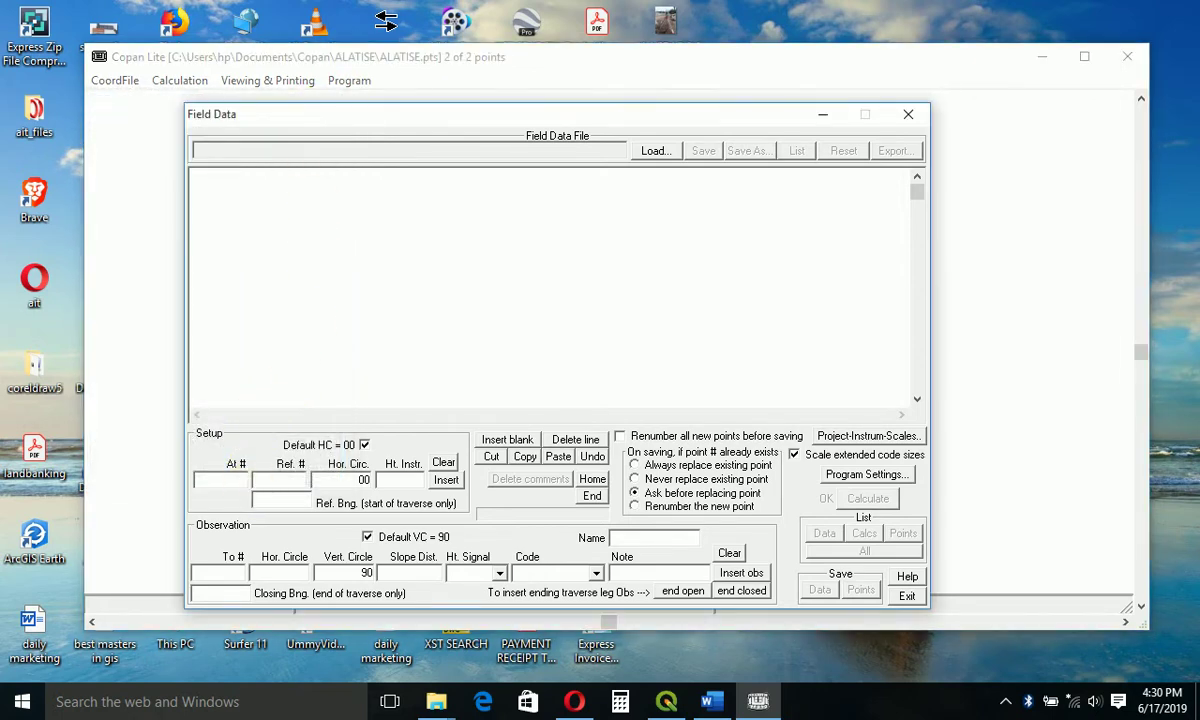
key(Tab)
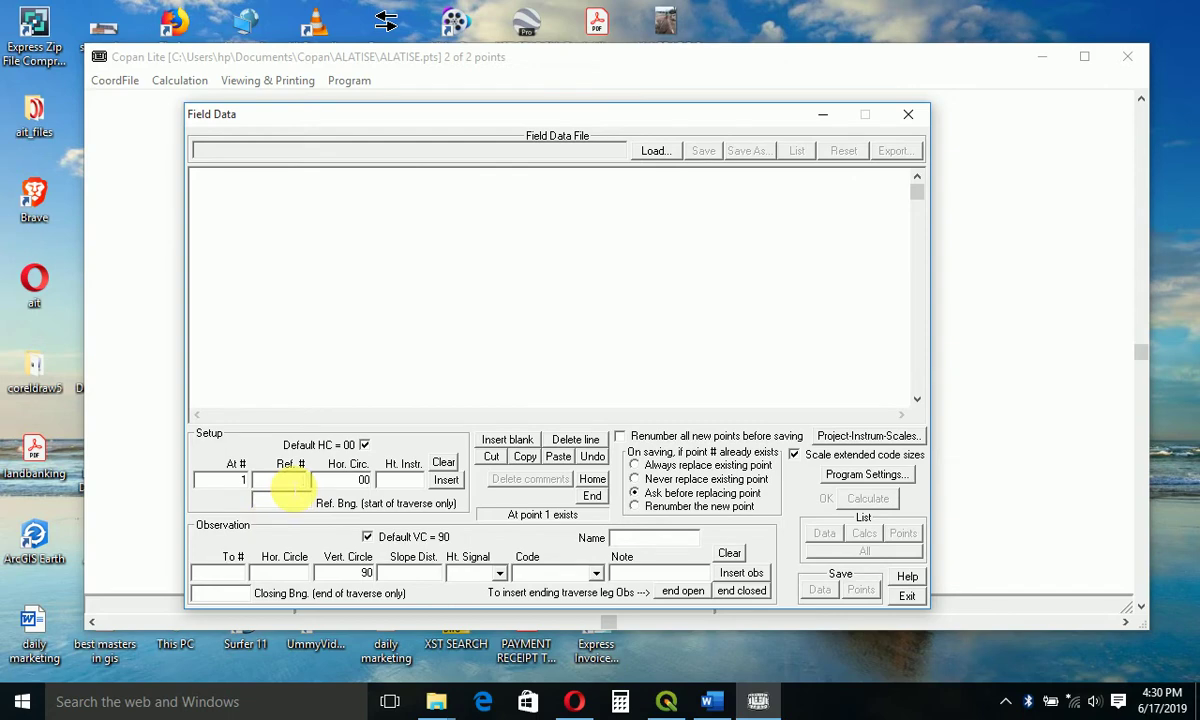
text(2)
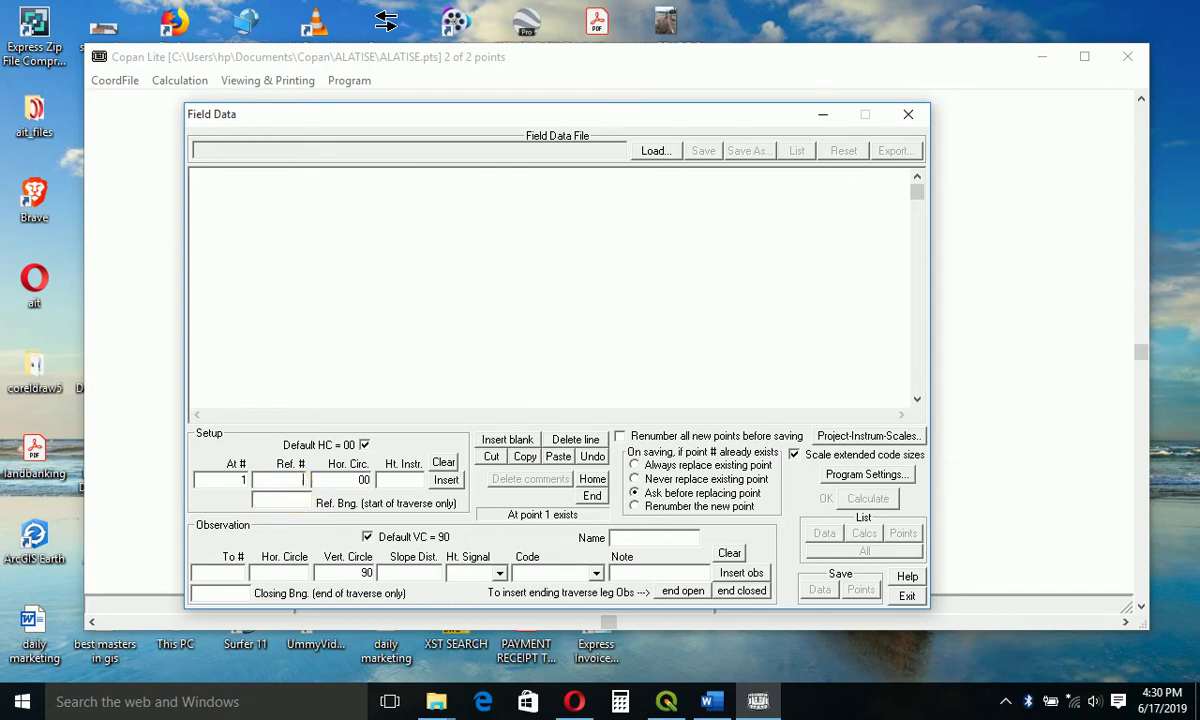
click(372, 480)
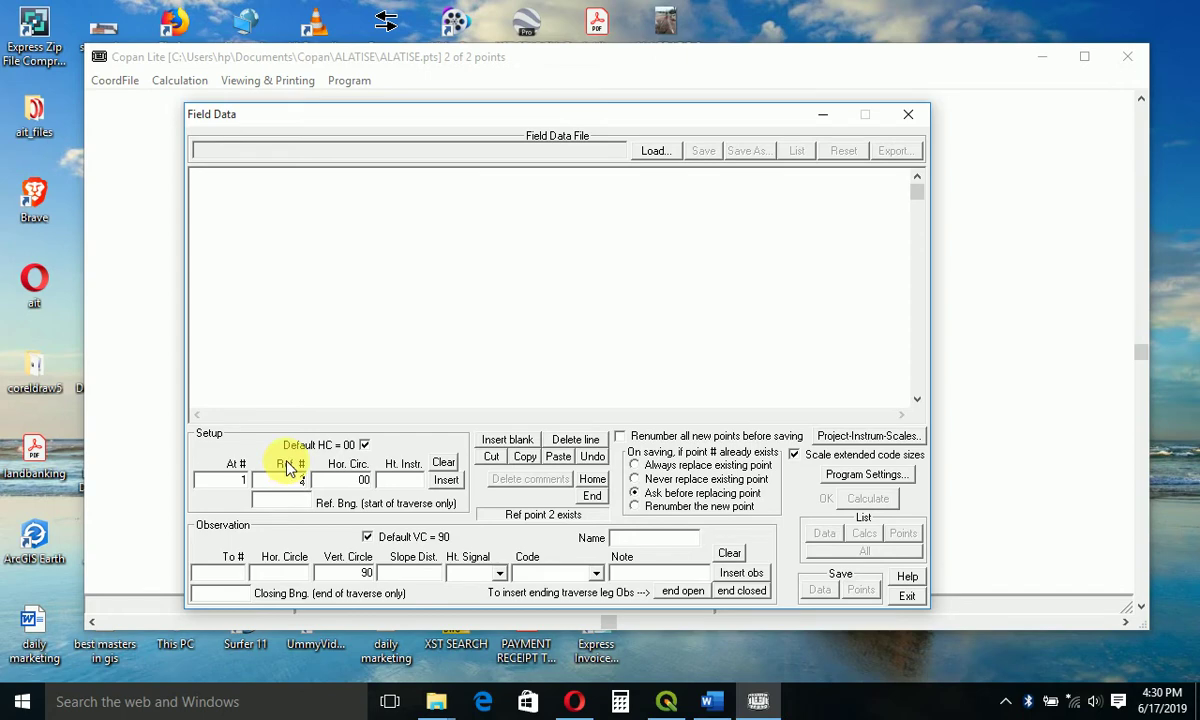
key(BackSpace)
text(2)
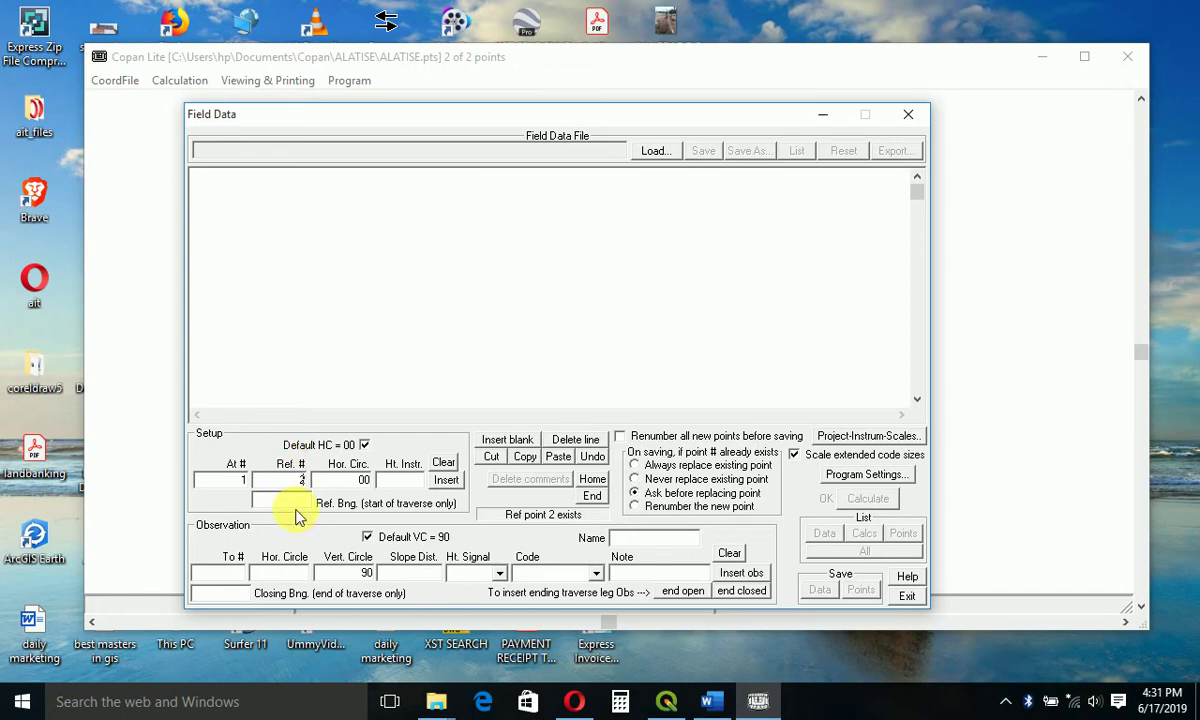
key(Tab)
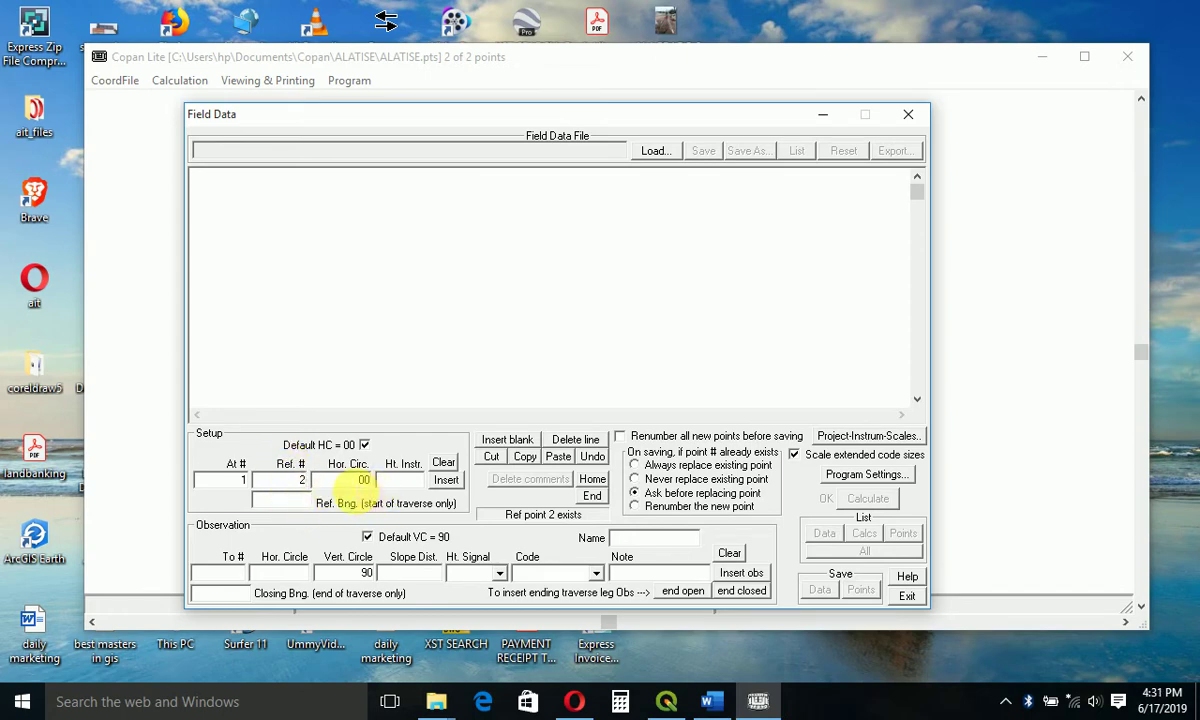
click(450, 486)
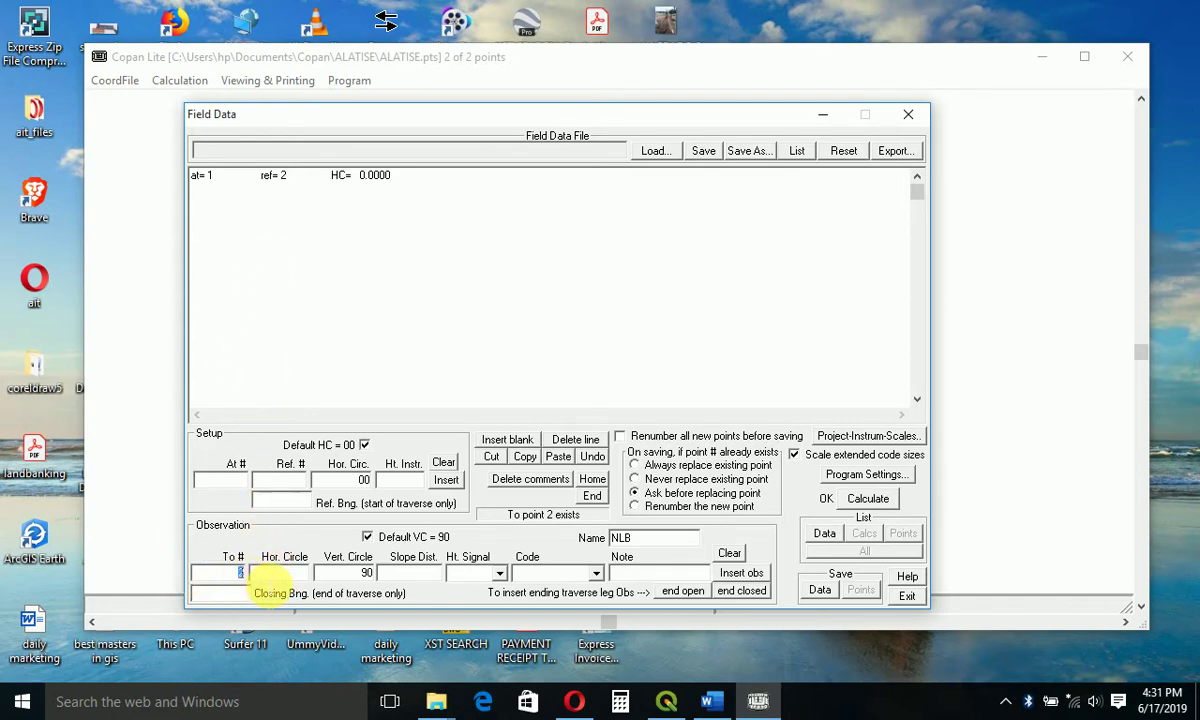
Insert the observation to point 3 with horizontal circle 3.0302, vertical circle 90.1837, slope distance 37.558 and name PL5
text(3)
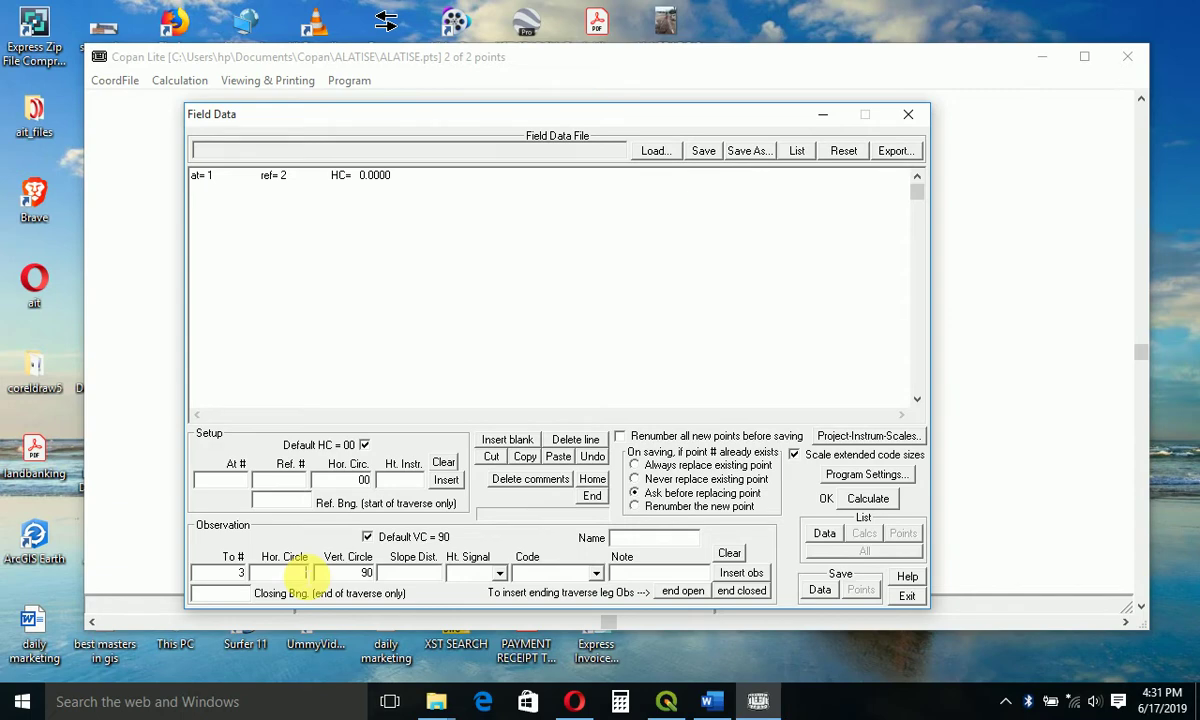
text(3)
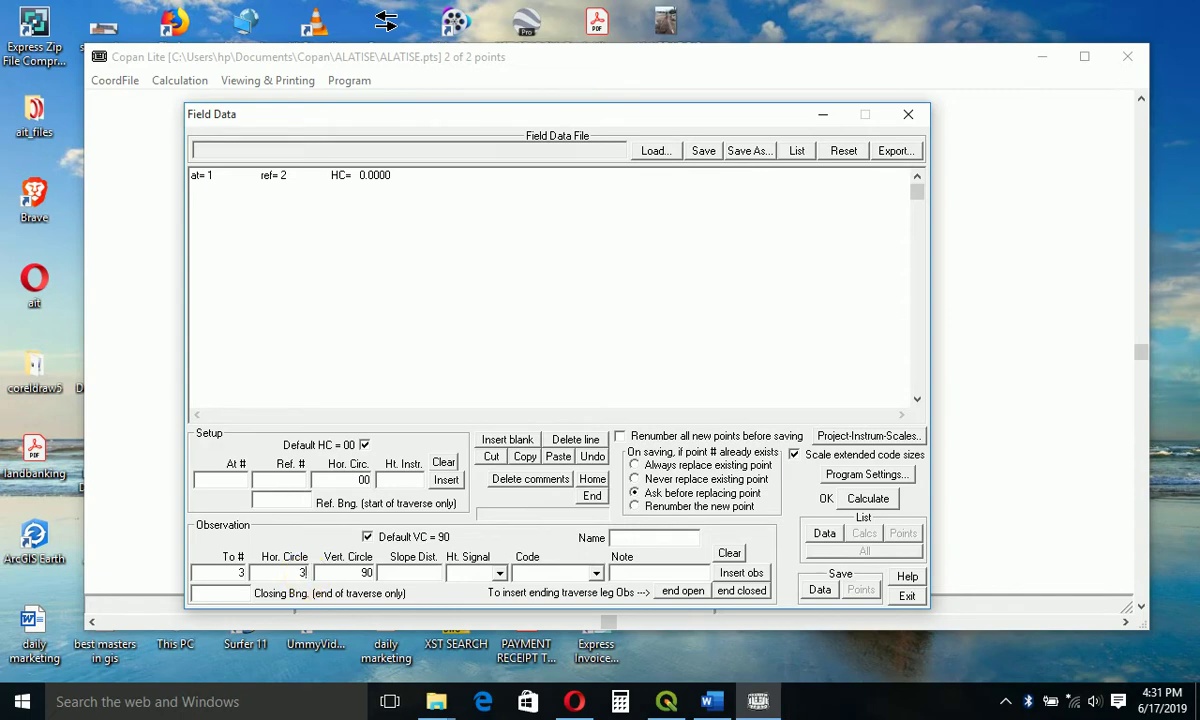
click(302, 572)
text(.0302)
key(Tab)
text(90.1837)
key(Tab)
text(37.)
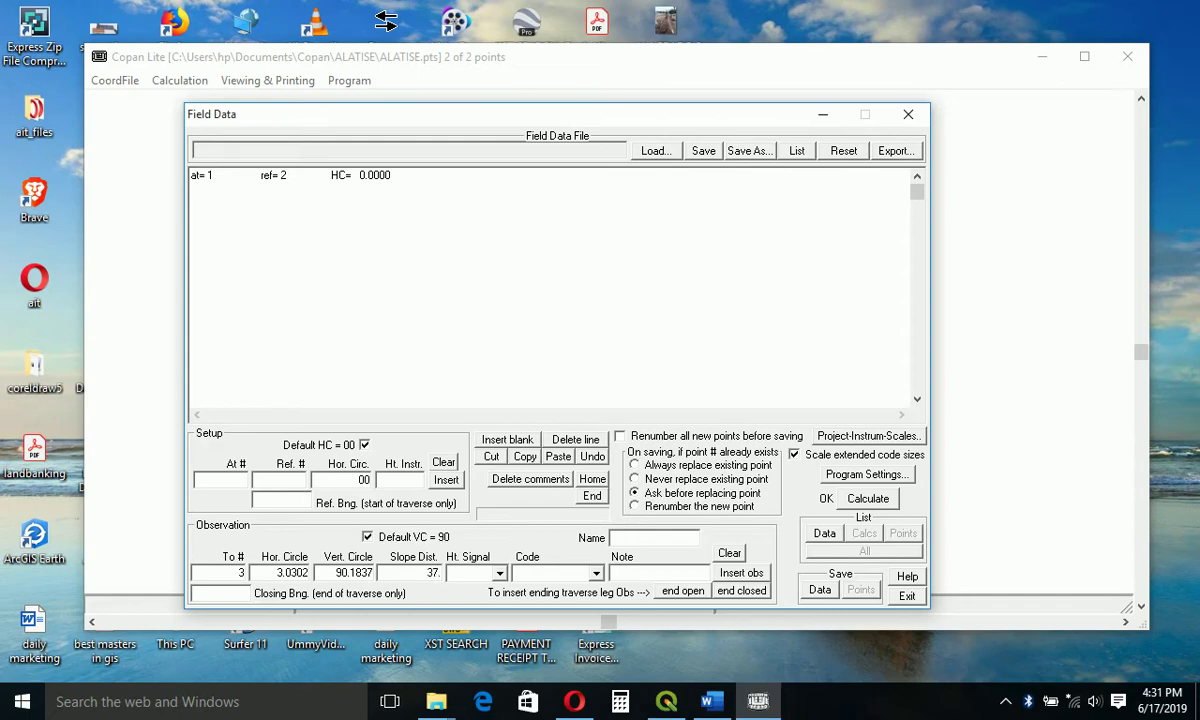
text(558)
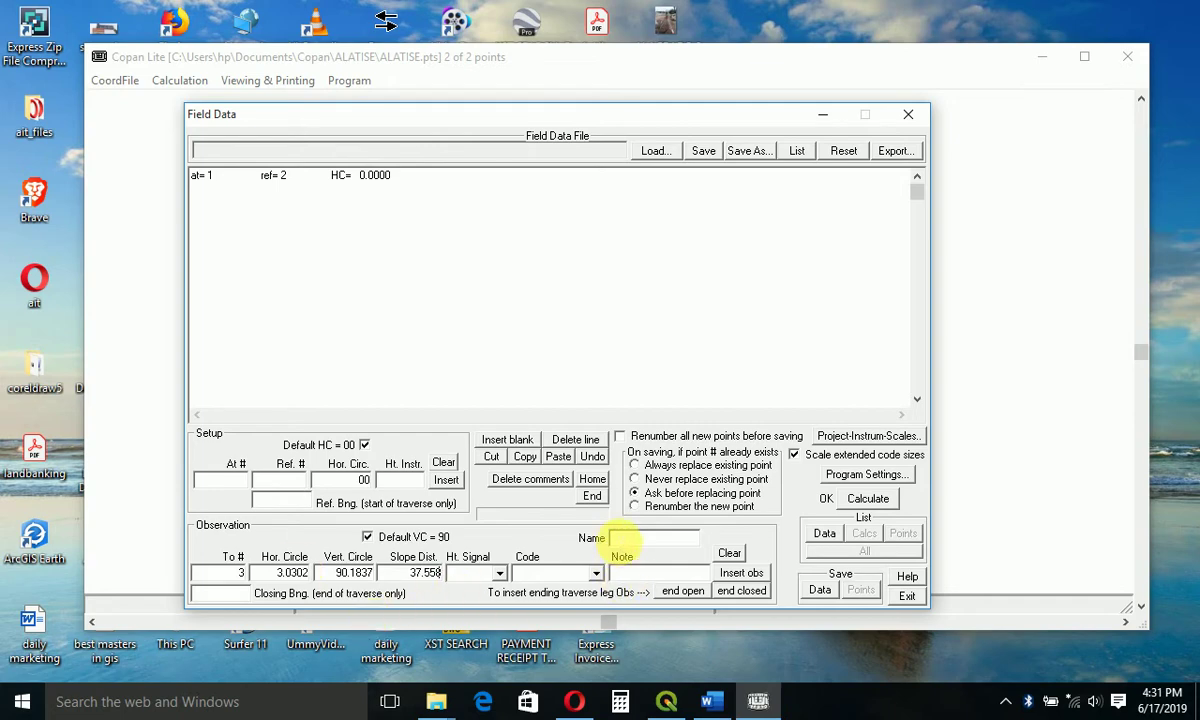
text(PL5)
click(731, 576)
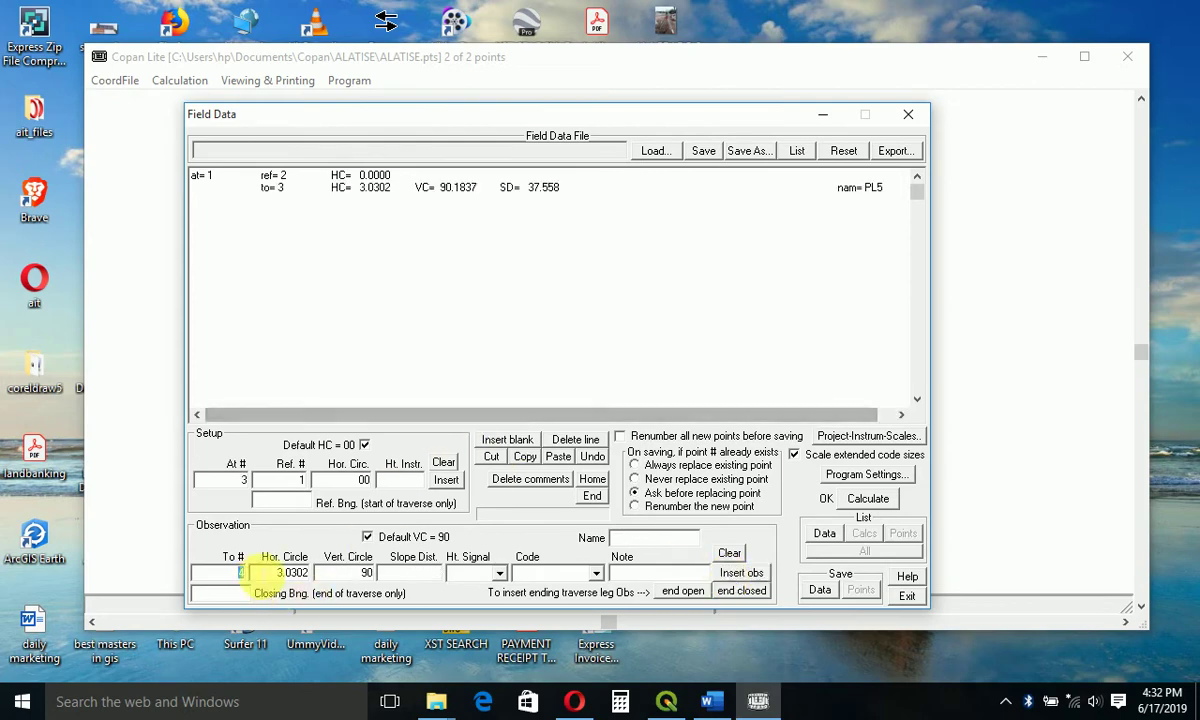
Insert the observation to point 4 with horizontal circle 312.4458, vertical circle 89.4302, slope distance 48.088 and name PL4
double_click(268, 574)
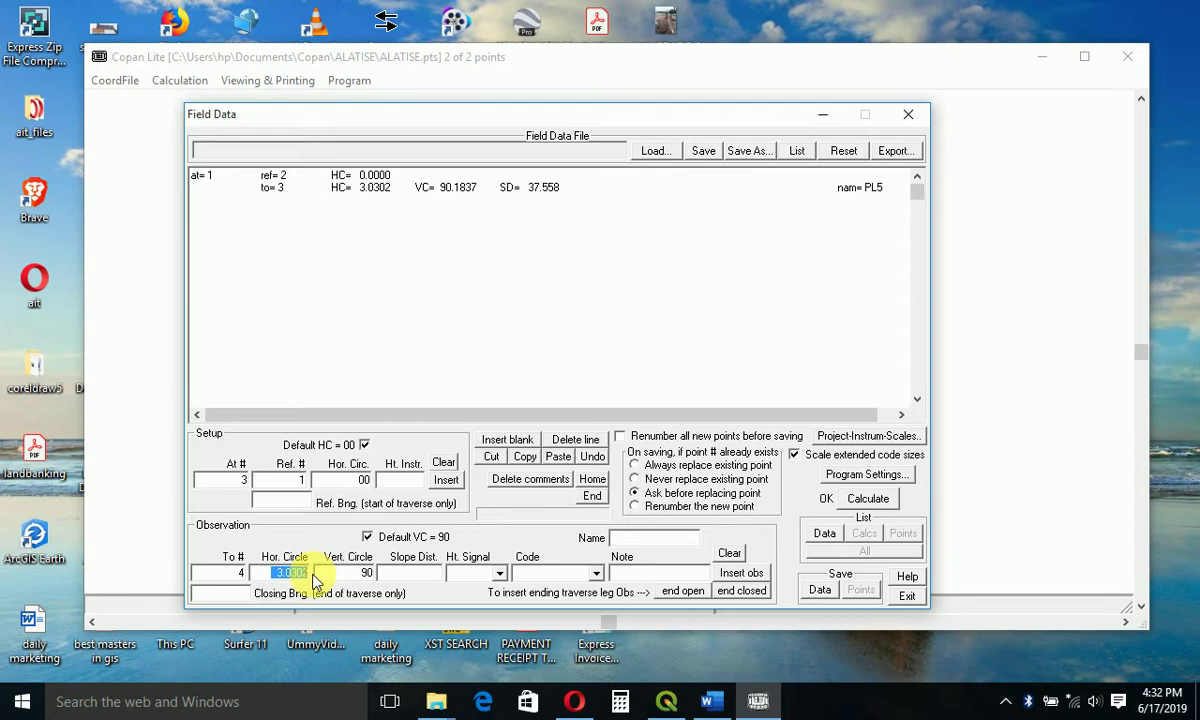
text(312.4458)
key(Tab)
text(89.4302)
key(Tab)
text(48.088)
click(618, 540)
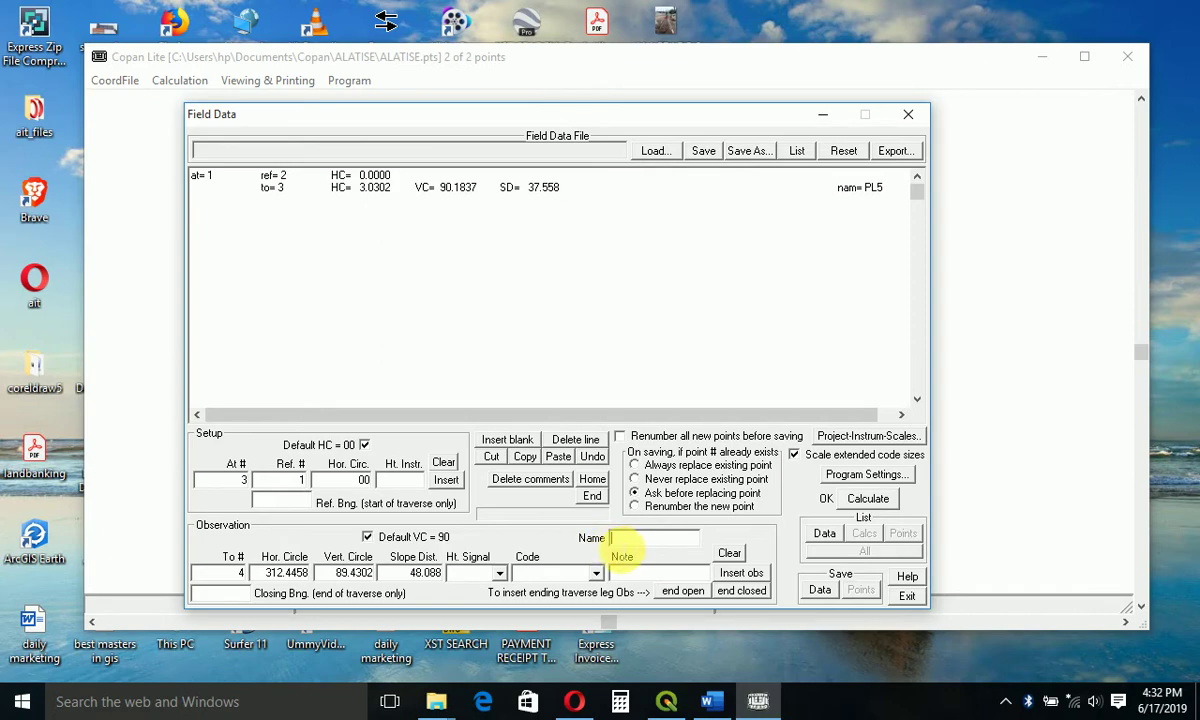
text(PL4)
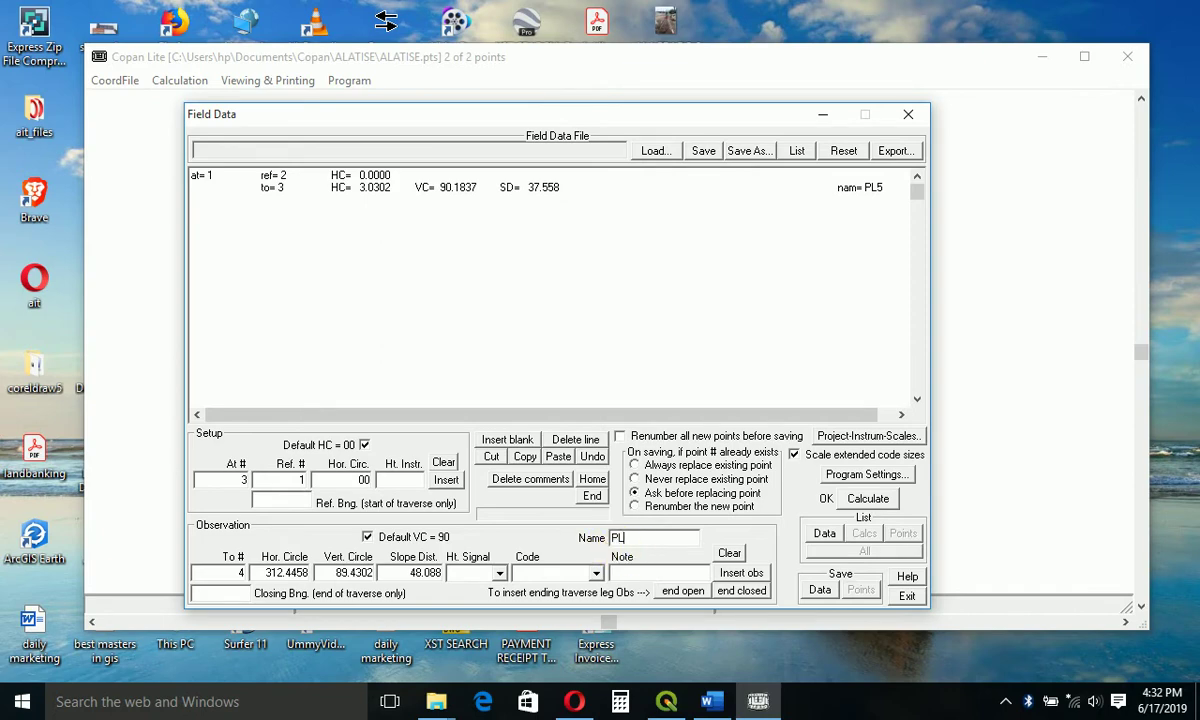
click(742, 573)
Insert the observation to point 5 with horizontal circle 261.5012, vertical circle 90.0450, slope distance 30.832 and name PL3/RD
text(5)
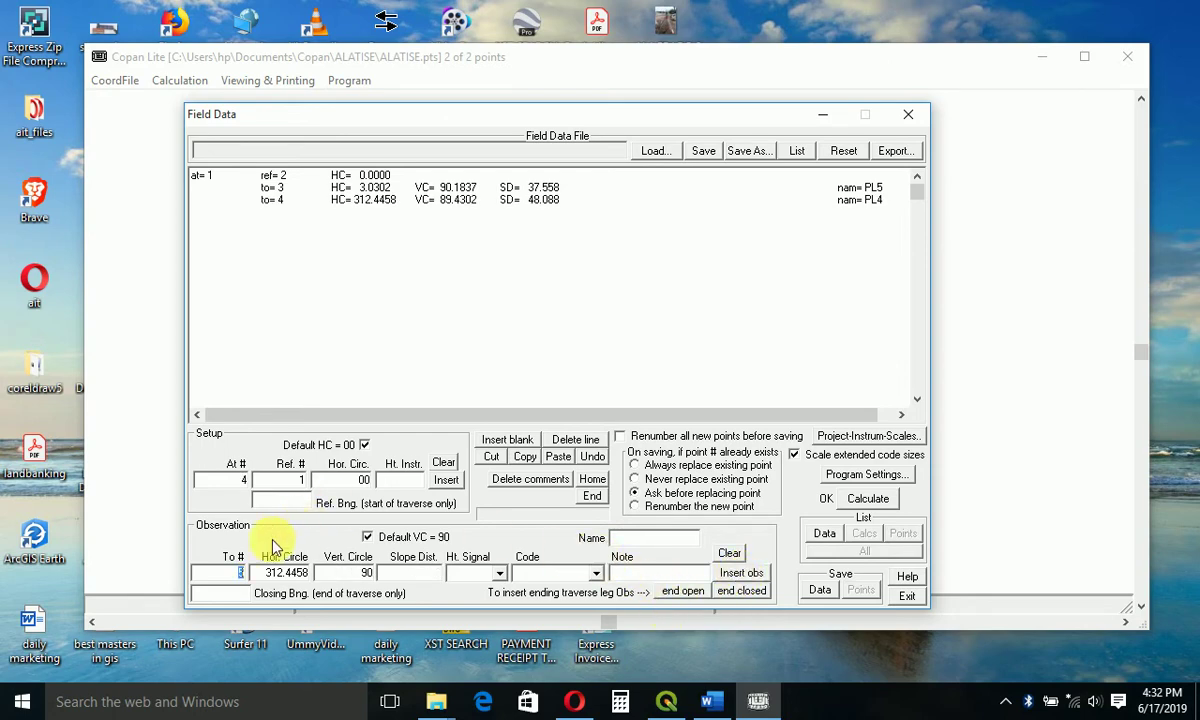
drag(266, 575, 331, 574)
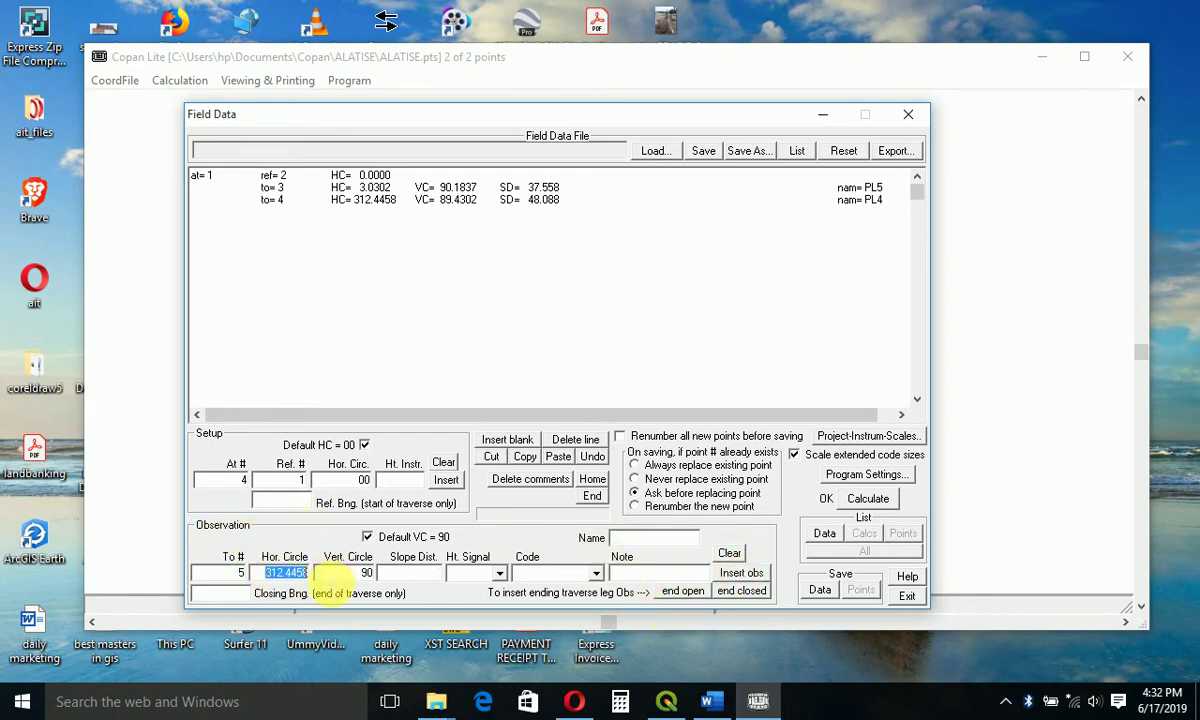
text(261)
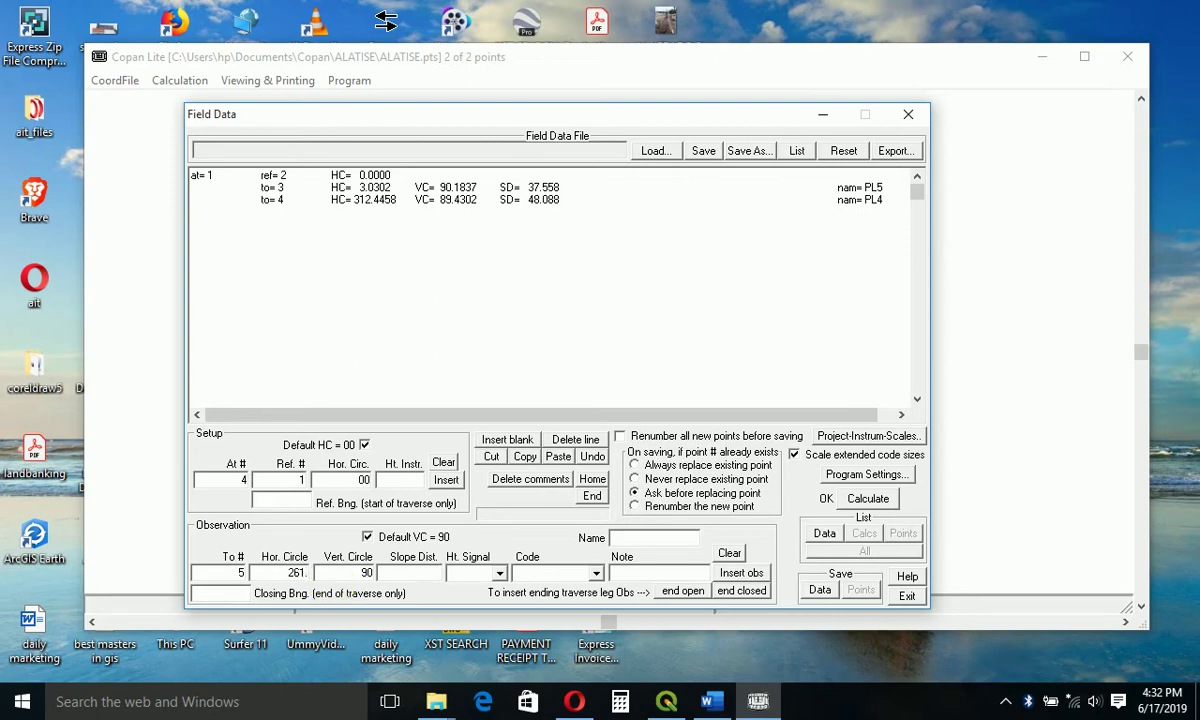
text(.5012)
key(Tab)
text(90)
text(.0450)
text(30)
text(.8)
text(32)
key(Tab)
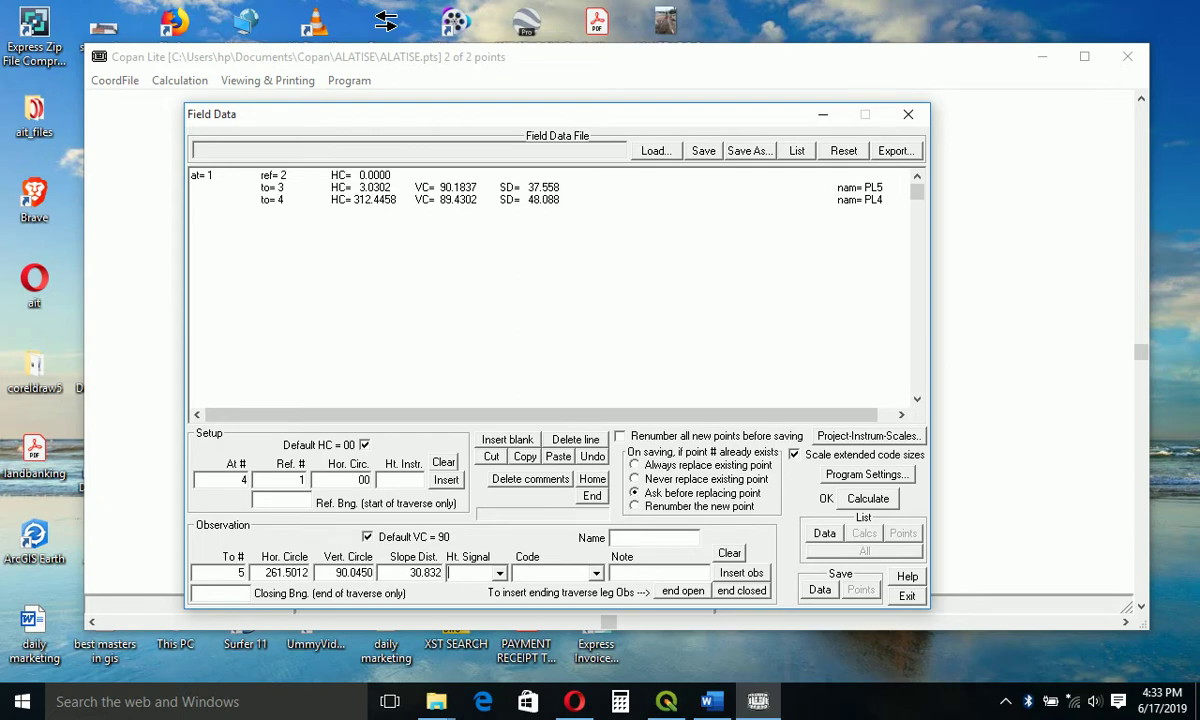
click(695, 540)
text(PL3/RD)
click(726, 572)
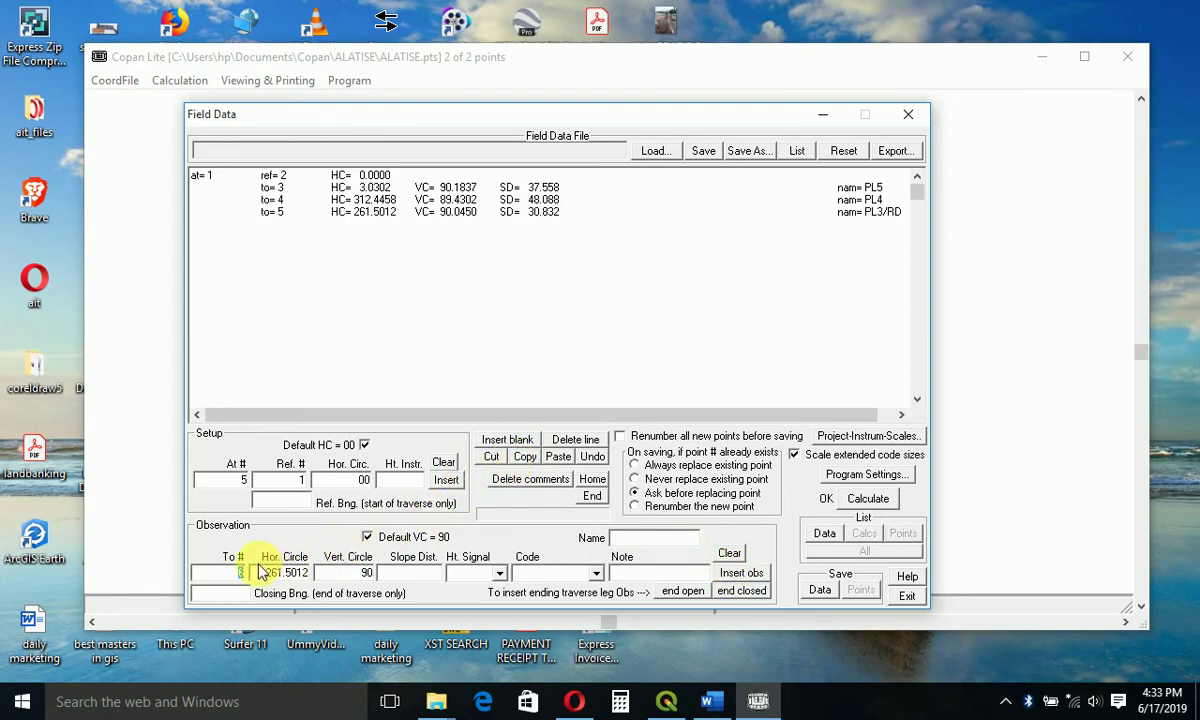
Enter horizontal circle 247.5219 and vertical circle 89.0650 for the observation to point 6
key(Tab)
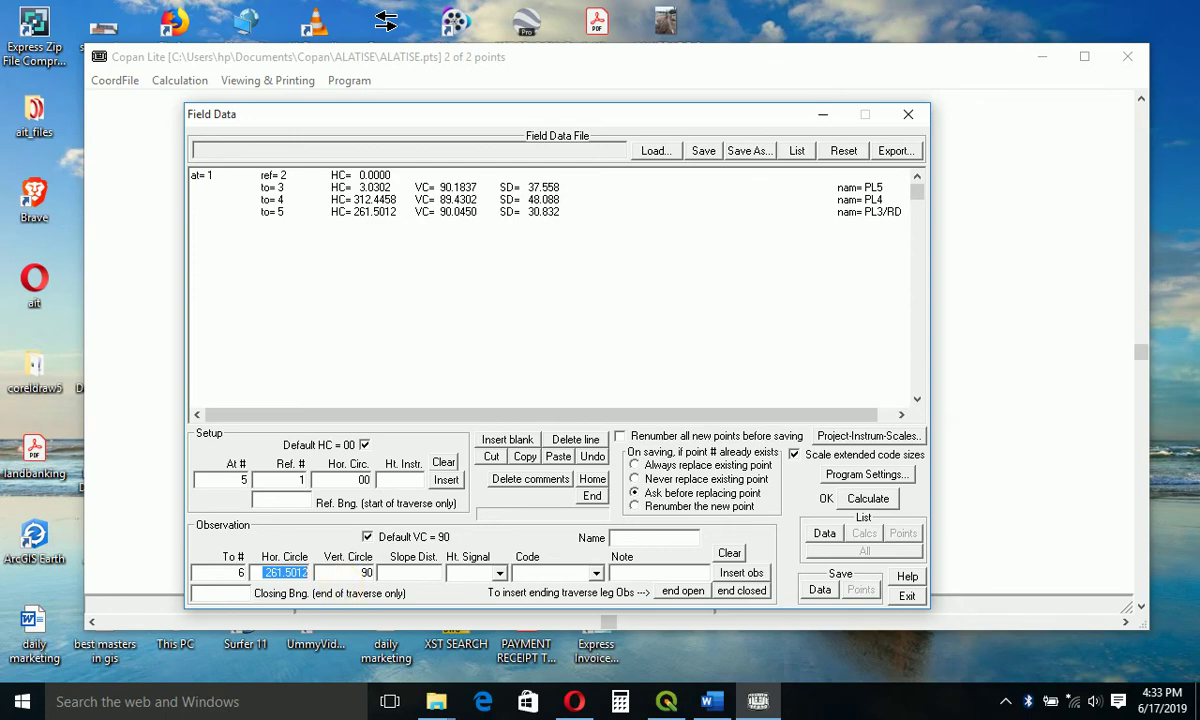
text(247.5215)
key(Tab)
text(89.0650)
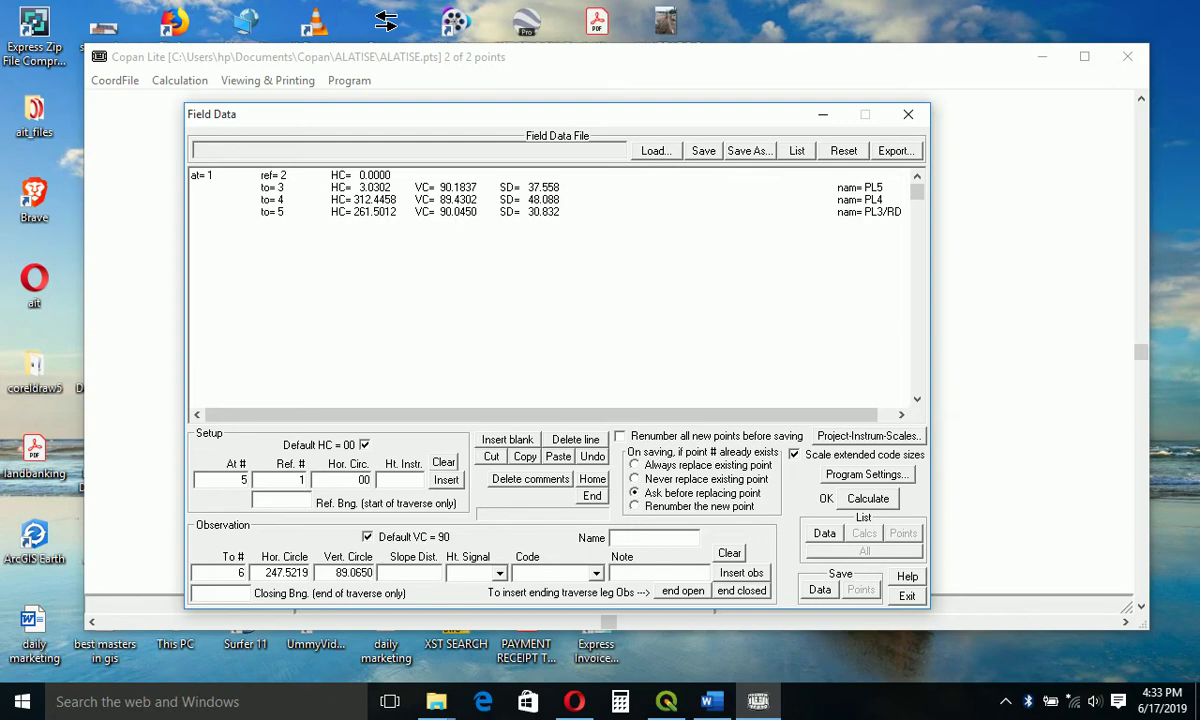
click(1007, 700)
right_click(1022, 664)
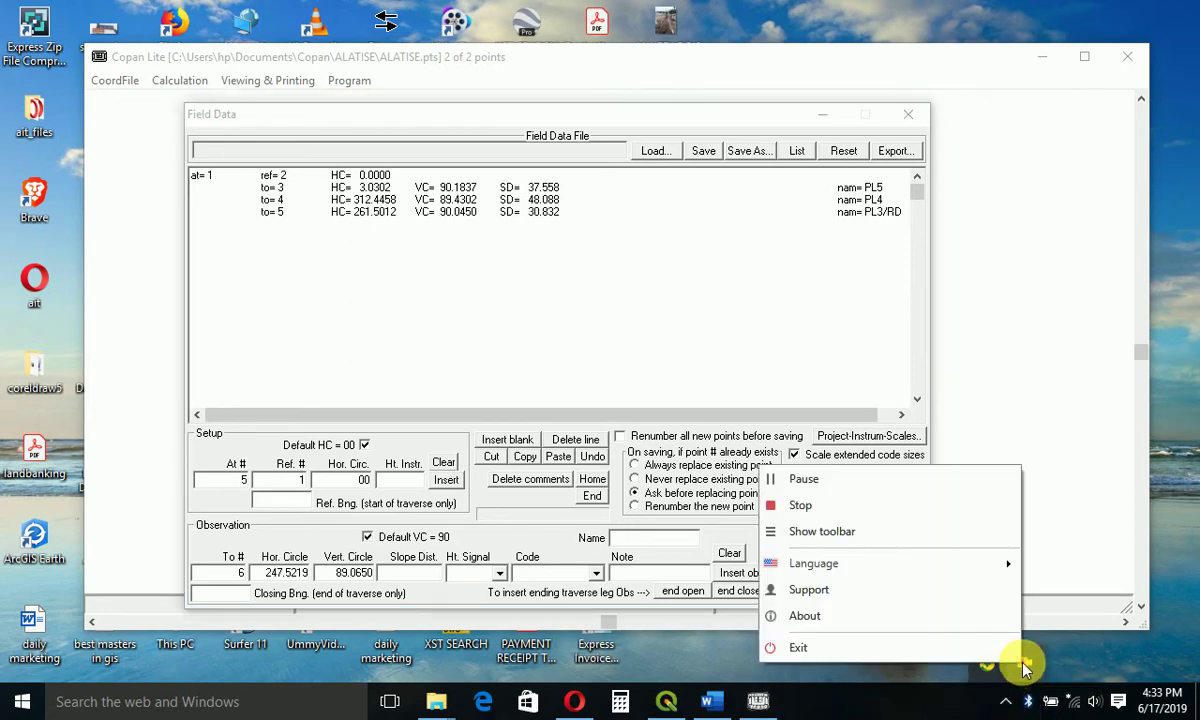
click(818, 491)
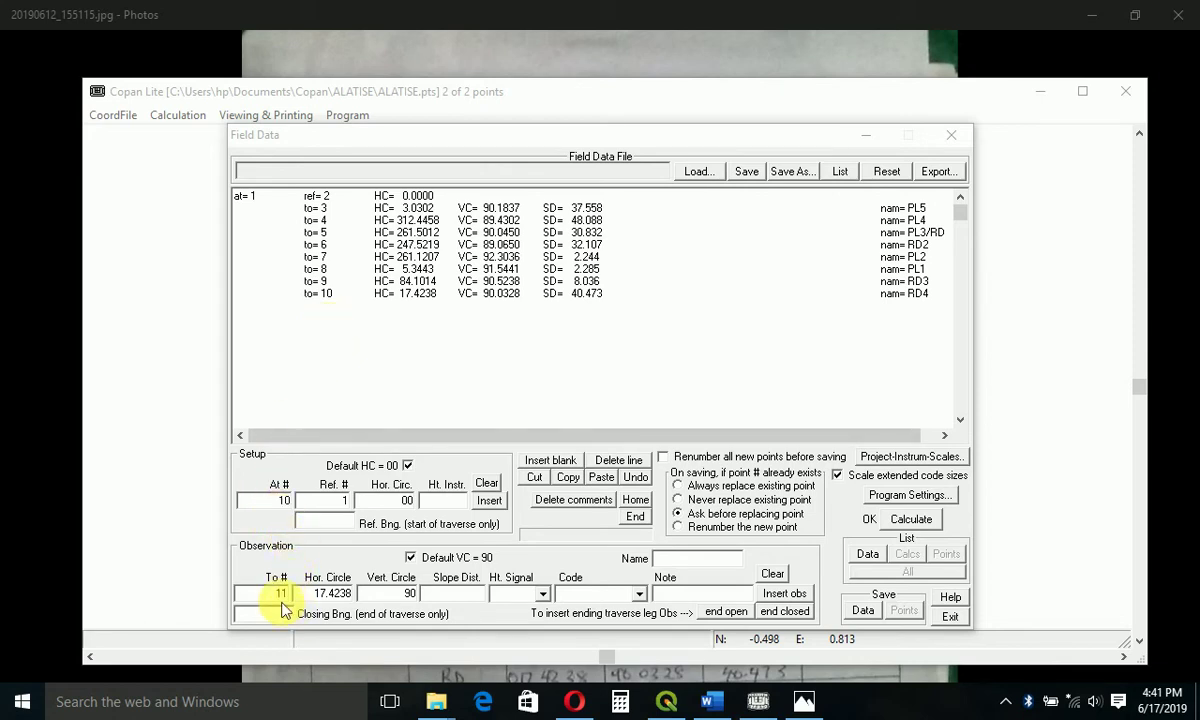
Insert the observation to point 11 with horizontal circle 50.0457, slope distance 46.667 and name NLC, and add a setup at point 11 referencing point 1
drag(311, 594, 358, 605)
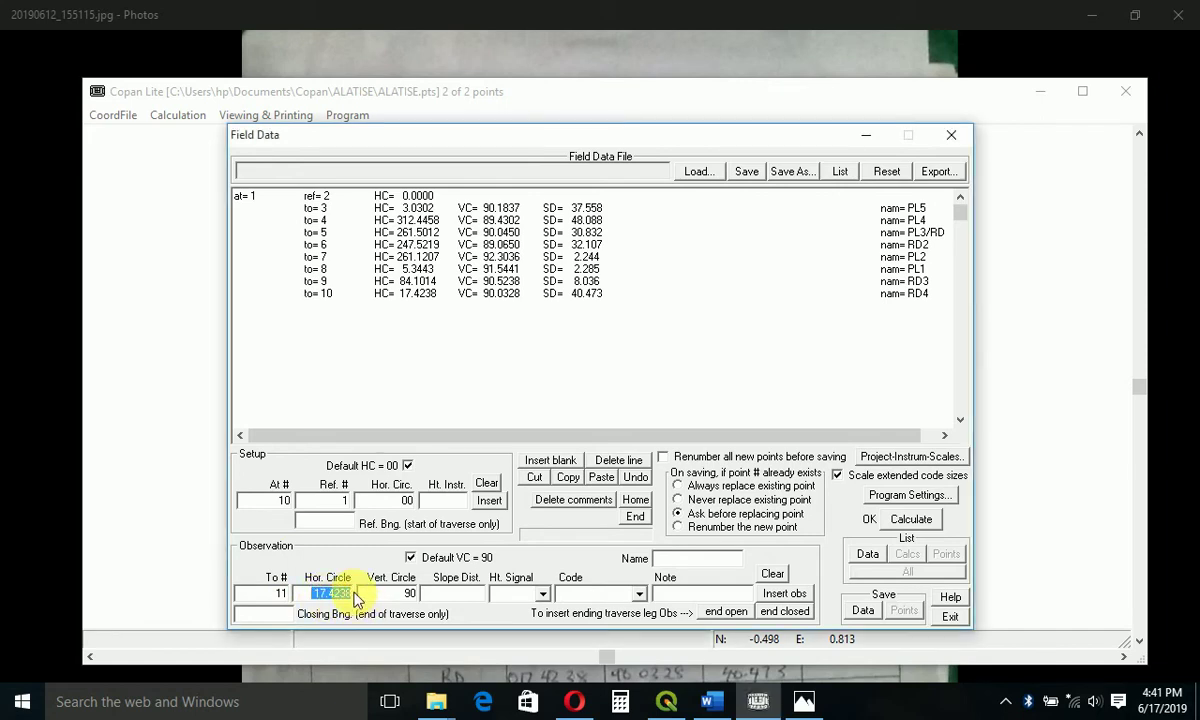
text(50.0457)
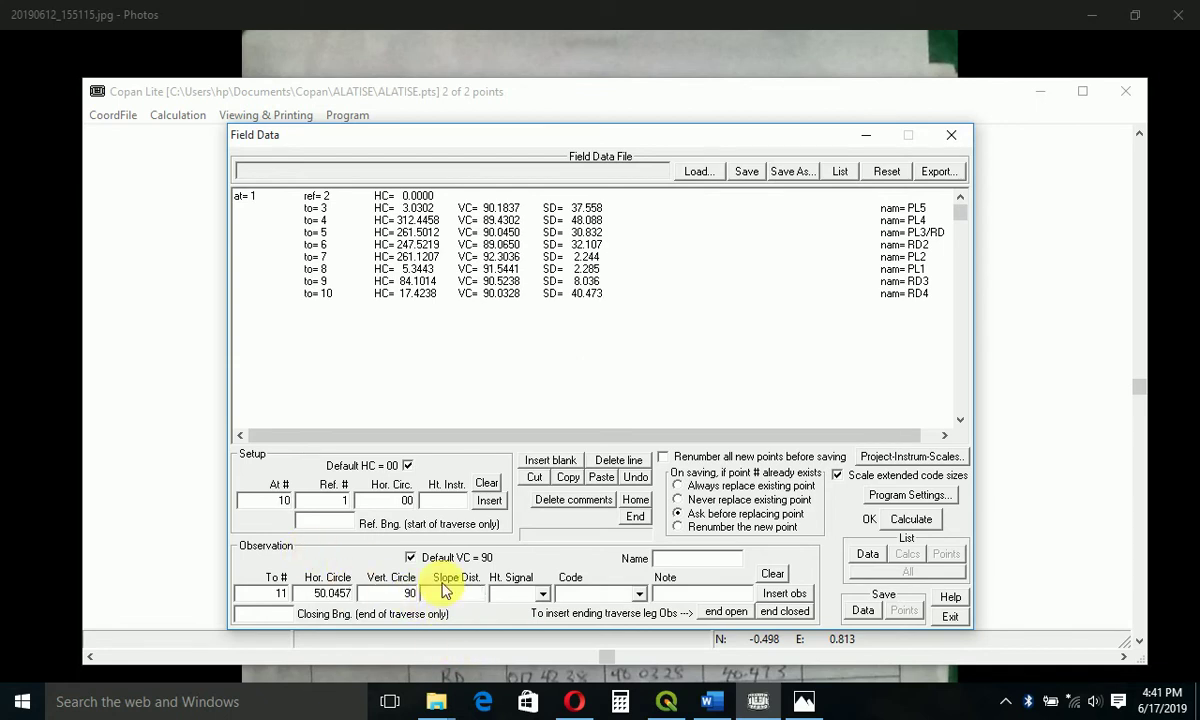
text(48.664)
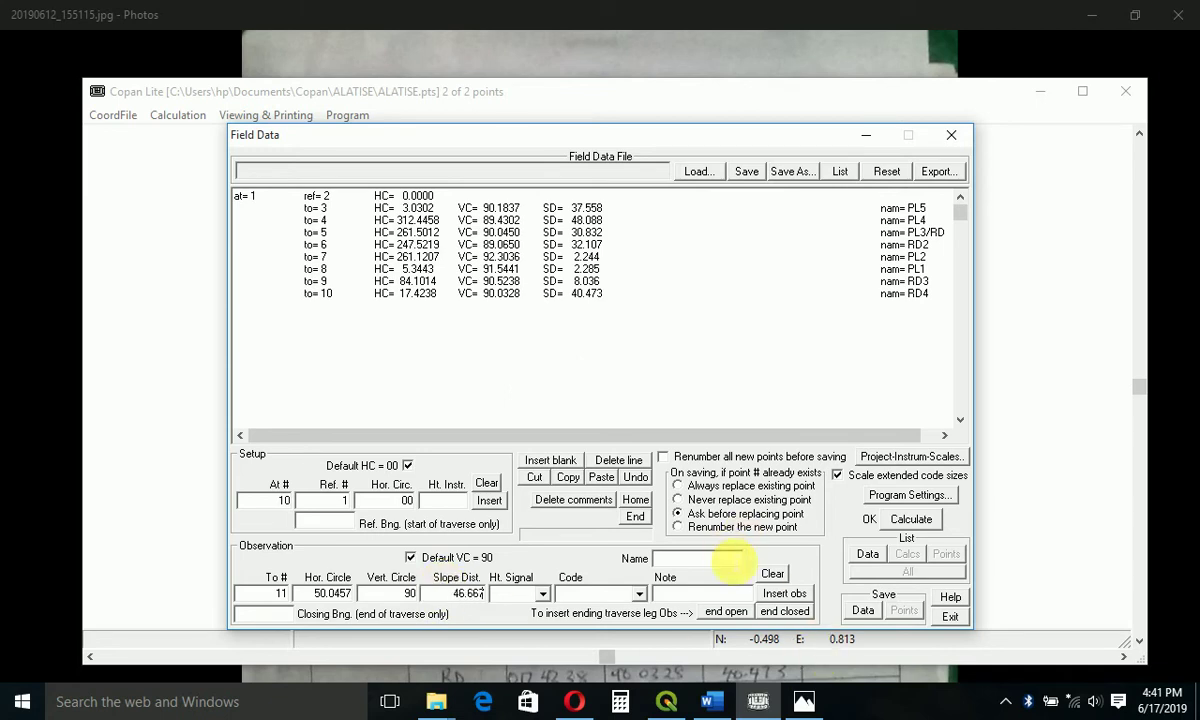
click(720, 558)
text(NLC)
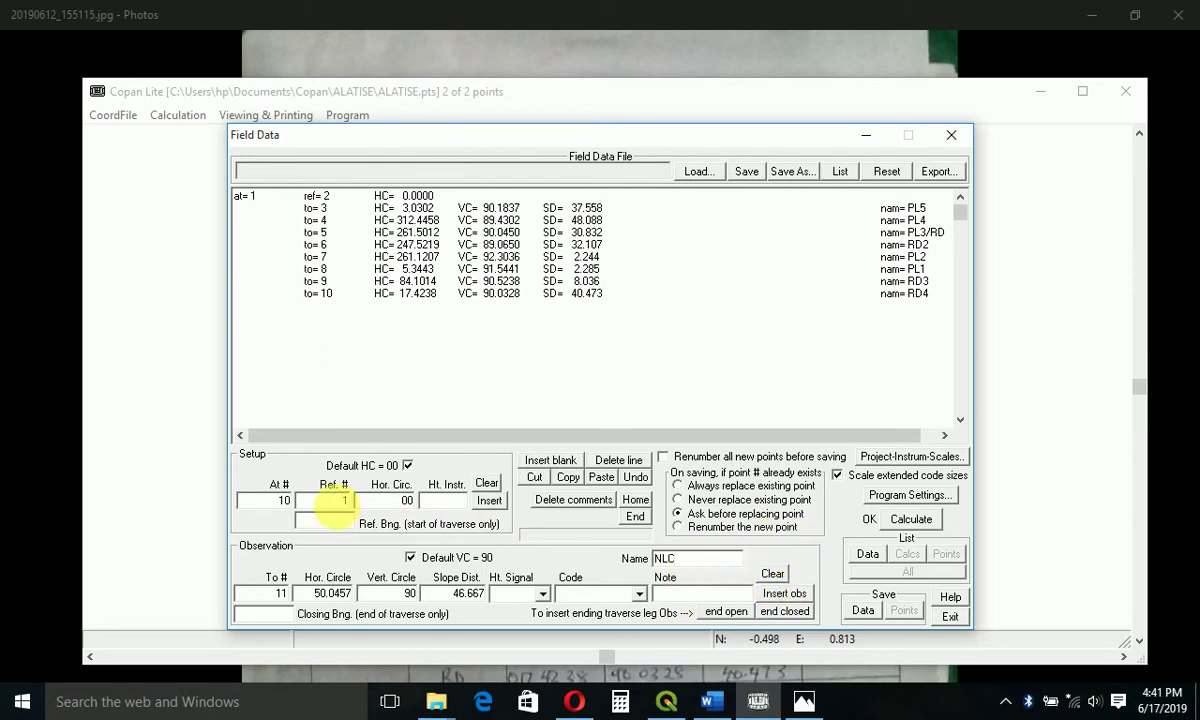
click(778, 595)
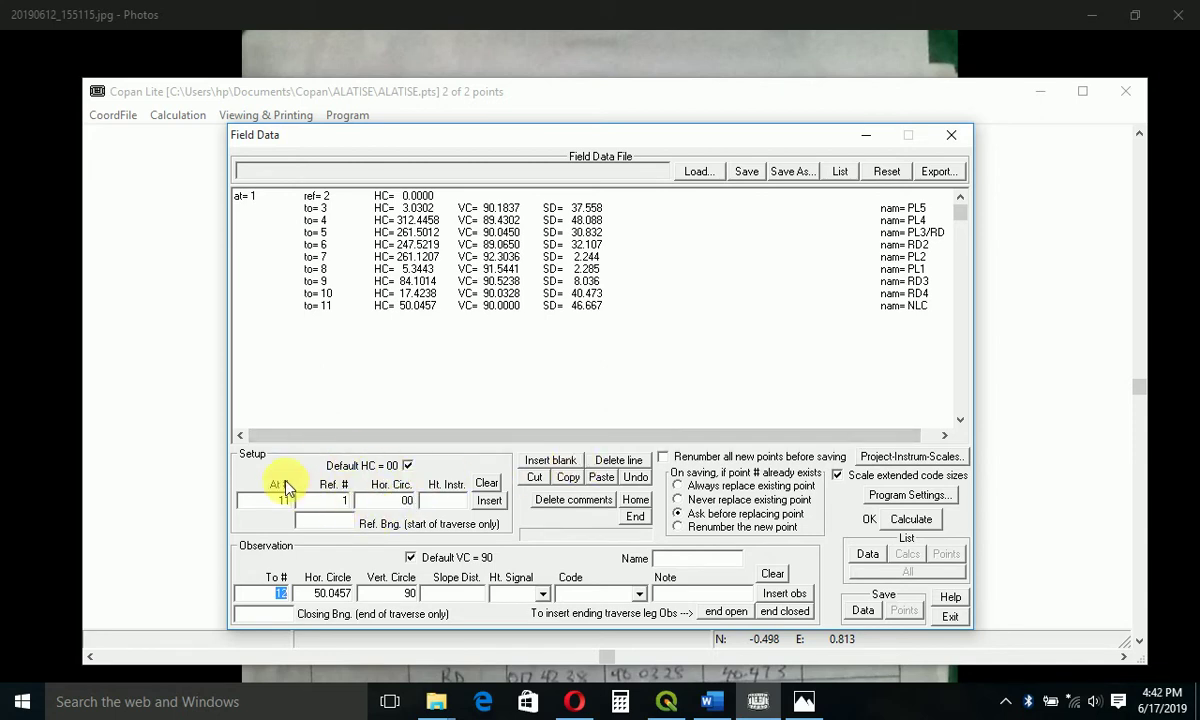
click(493, 504)
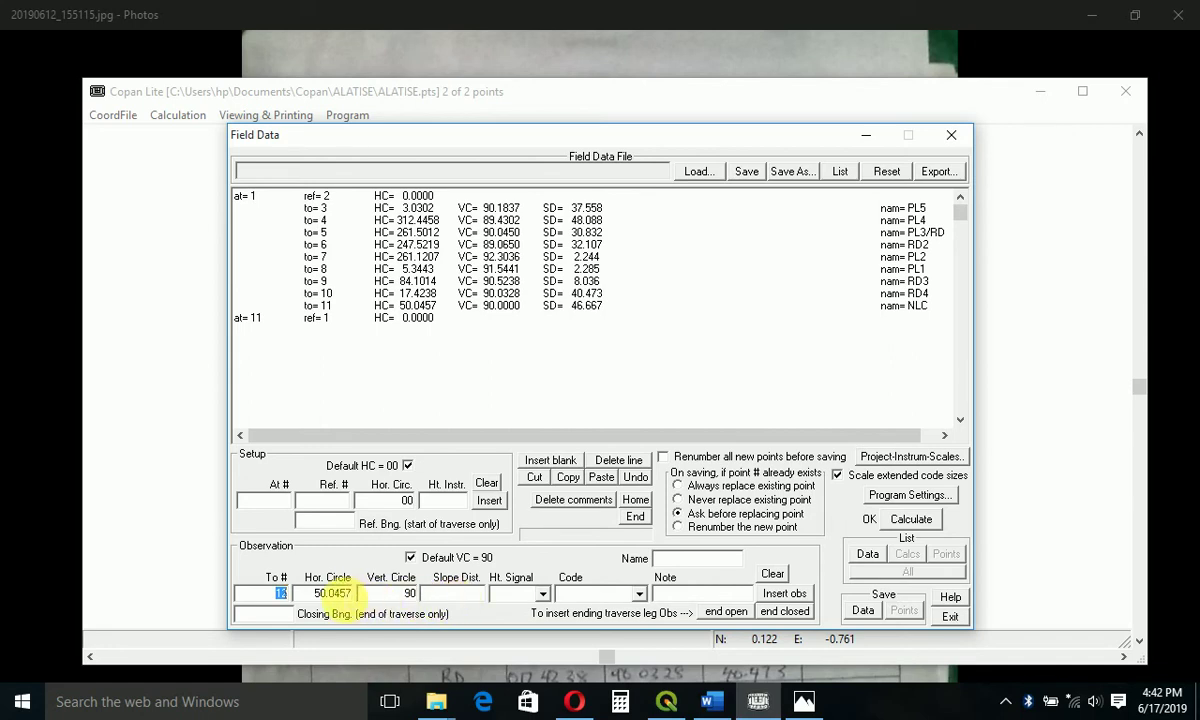
Try to insert the observation to point 12 with horizontal circle 45.677, slope distance 77.78 and name PL6
click(321, 594)
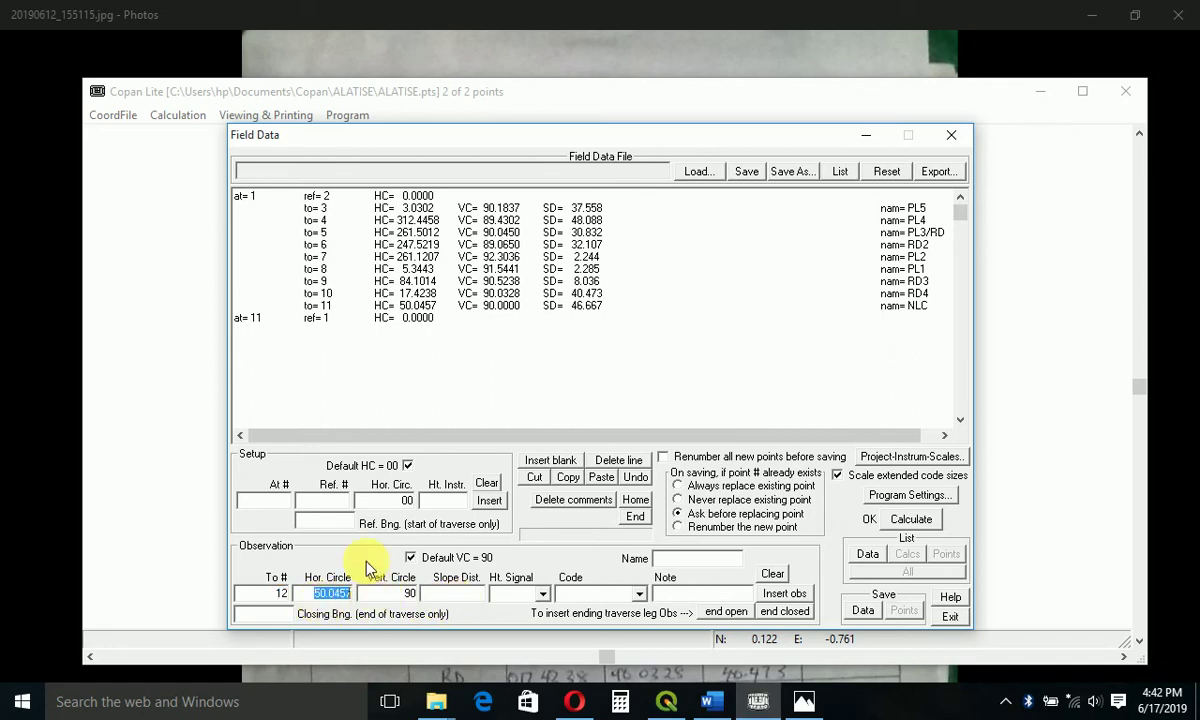
text(45.677)
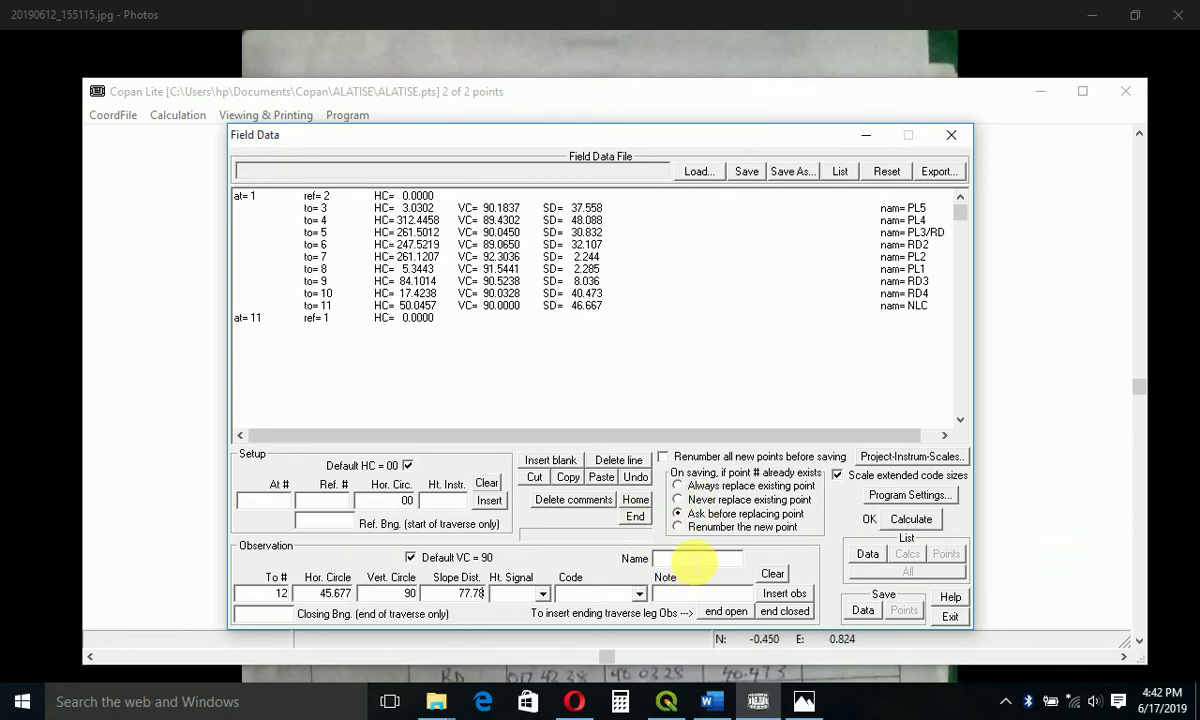
text(P)
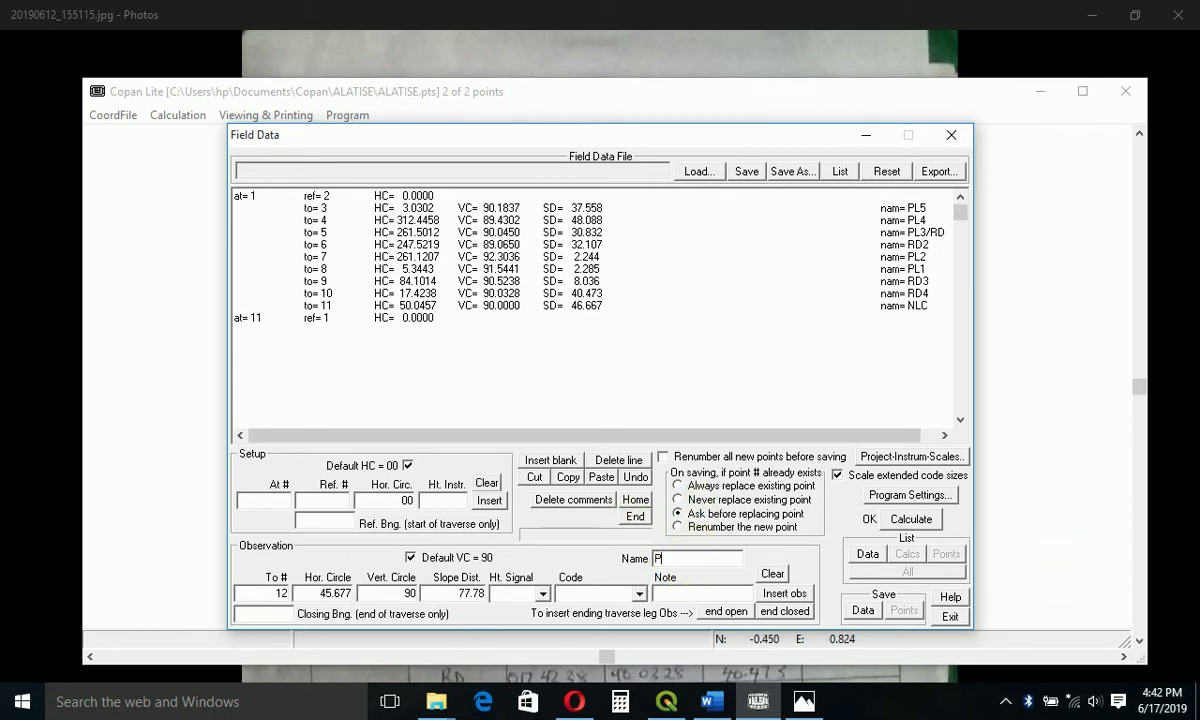
text(L6)
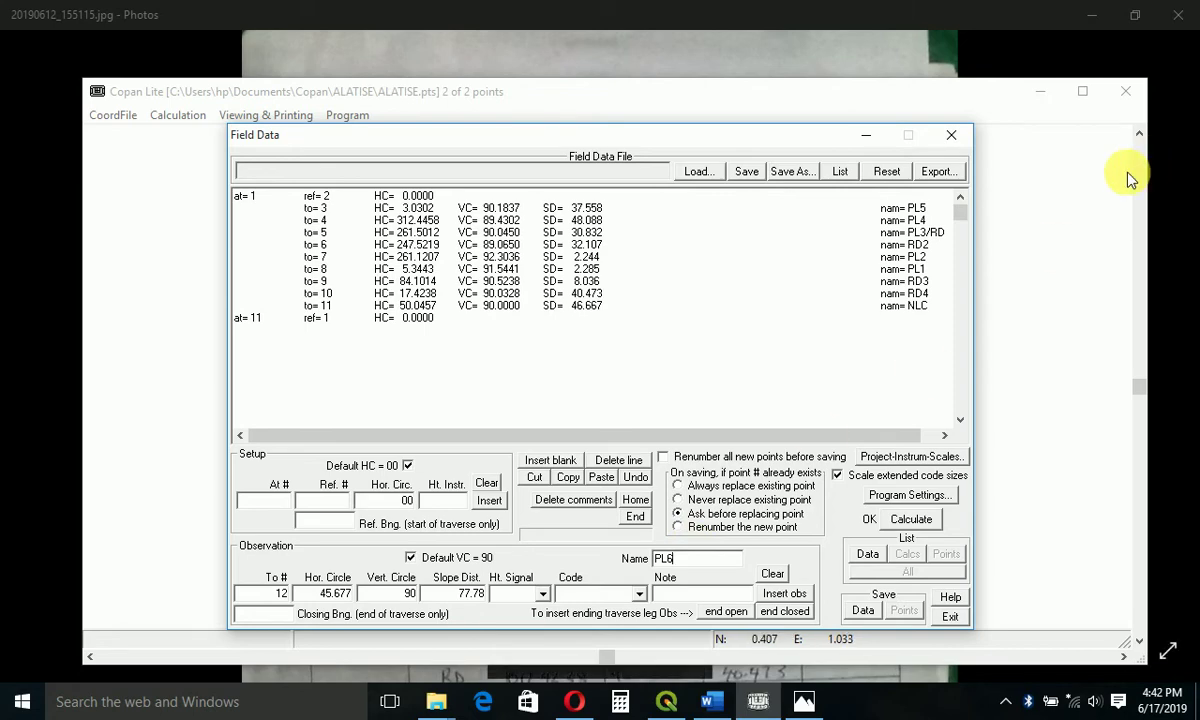
click(781, 596)
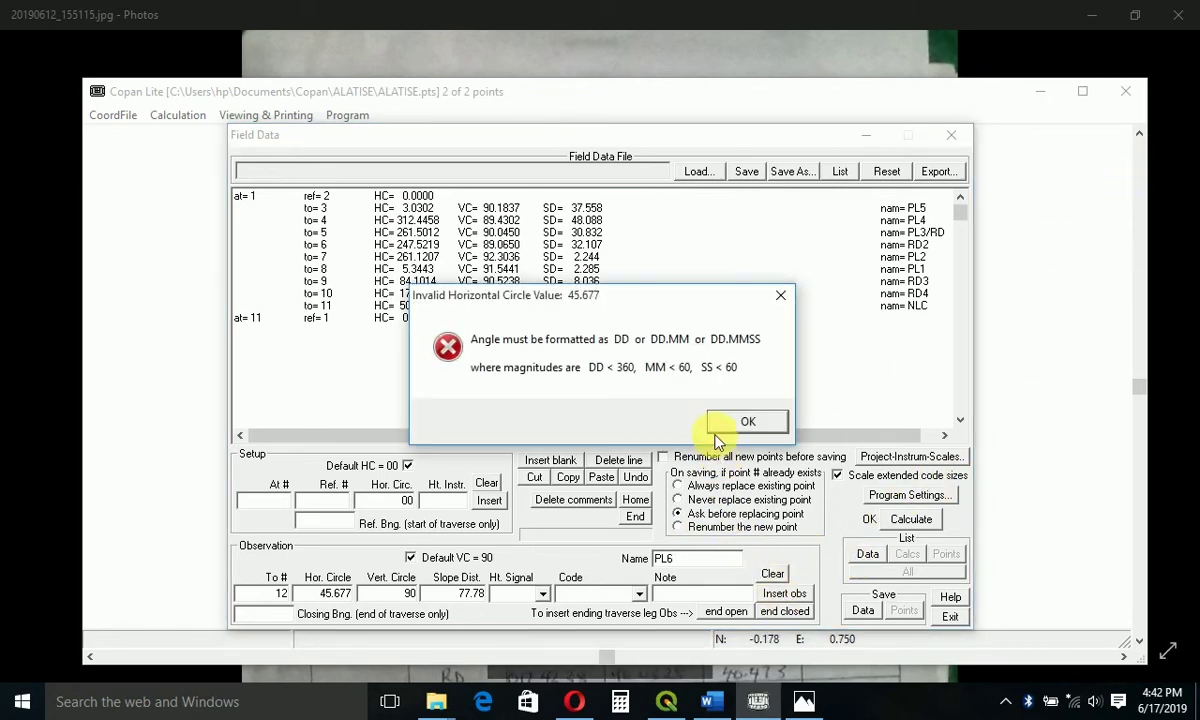
click(735, 424)
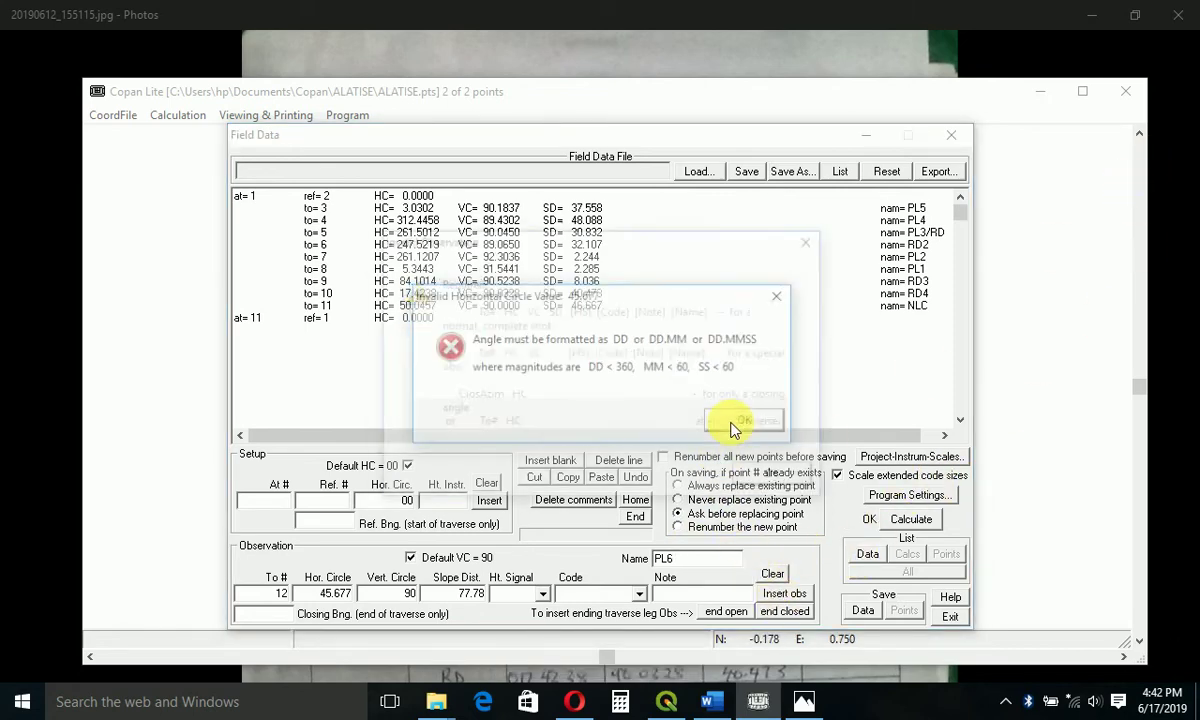
click(769, 492)
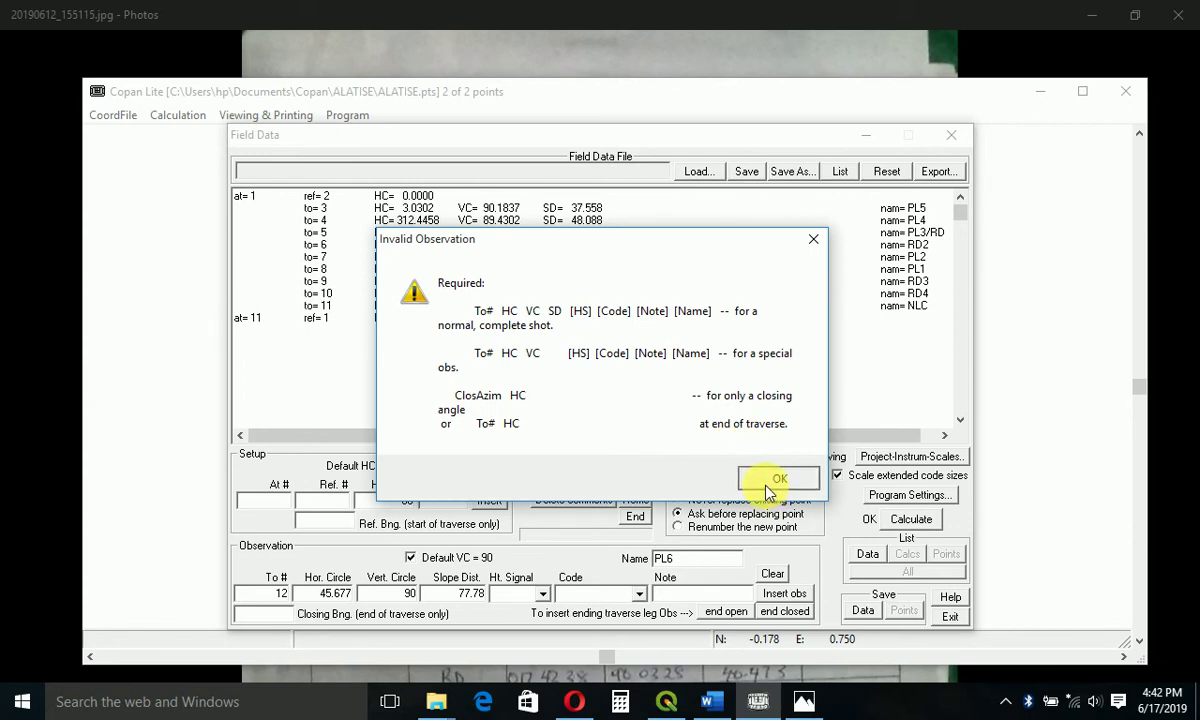
click(775, 480)
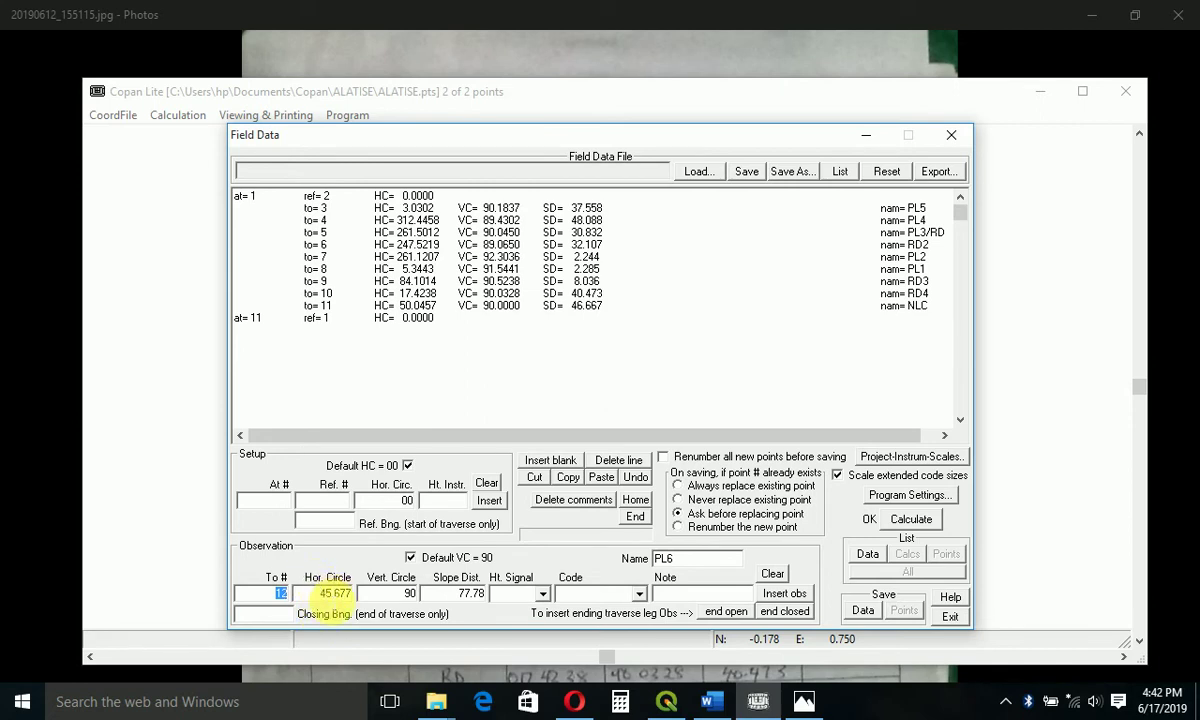
Correct the horizontal circle to 45.3412 and insert the observation to point 12 as a closed traverse end
drag(335, 592, 360, 597)
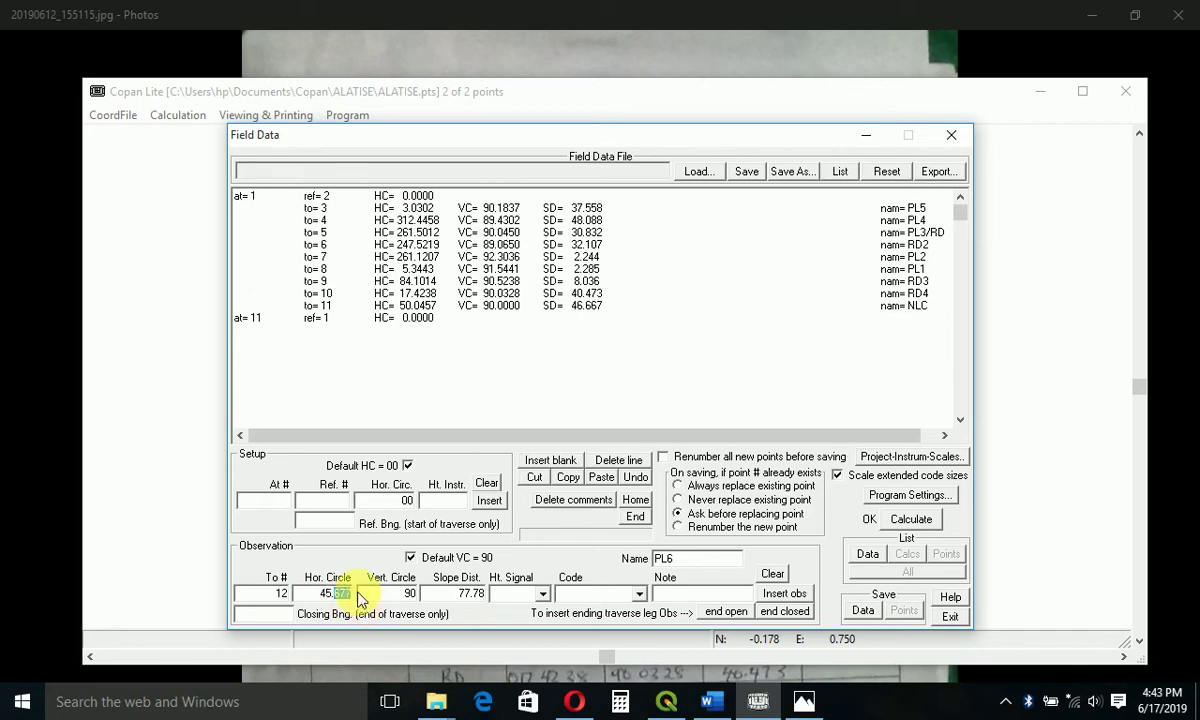
click(321, 593)
drag(335, 593, 357, 597)
text(34)
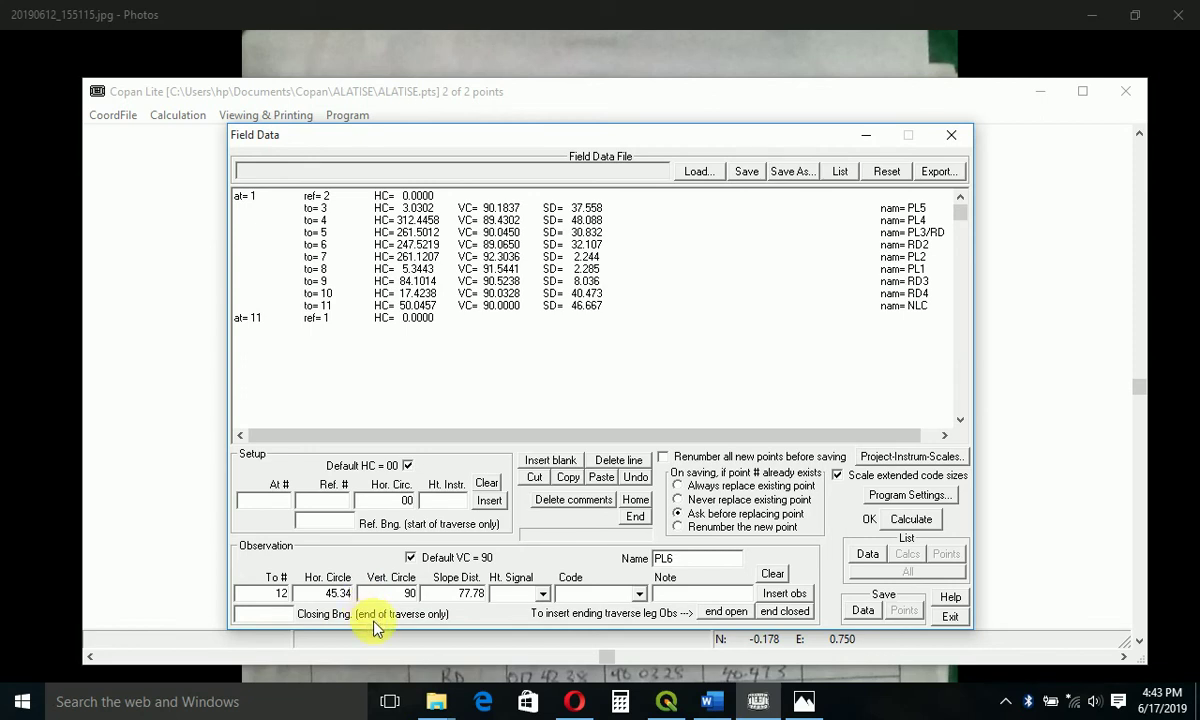
text(12)
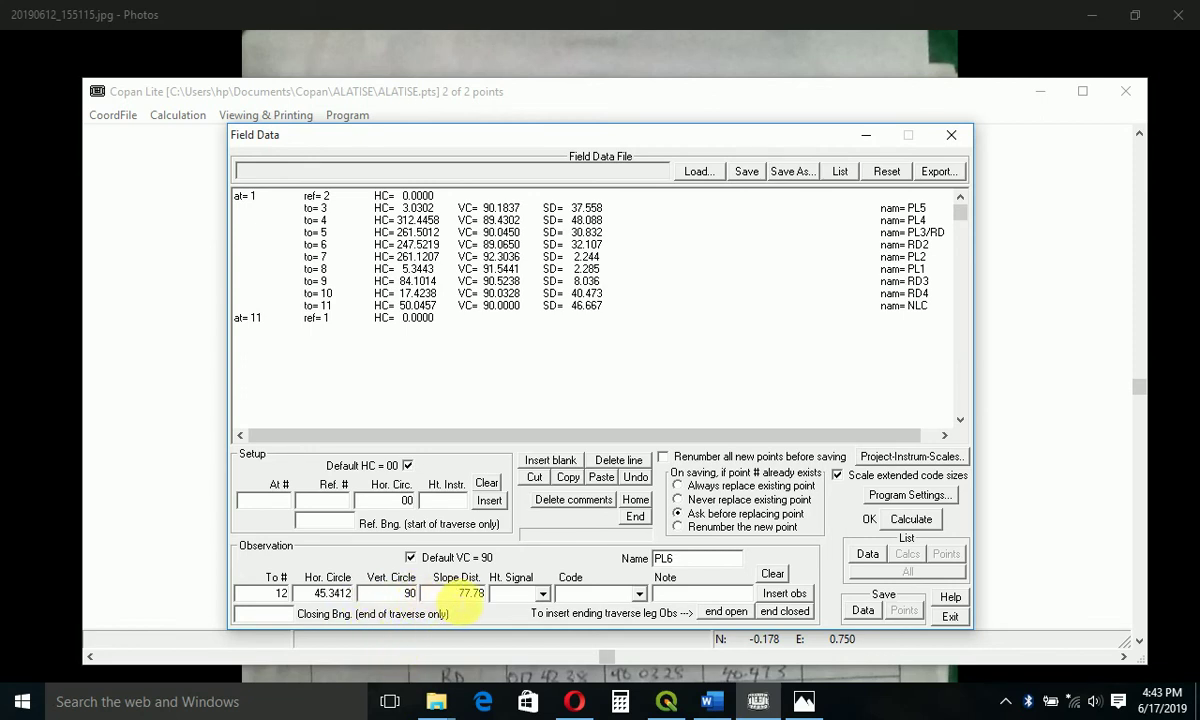
click(778, 611)
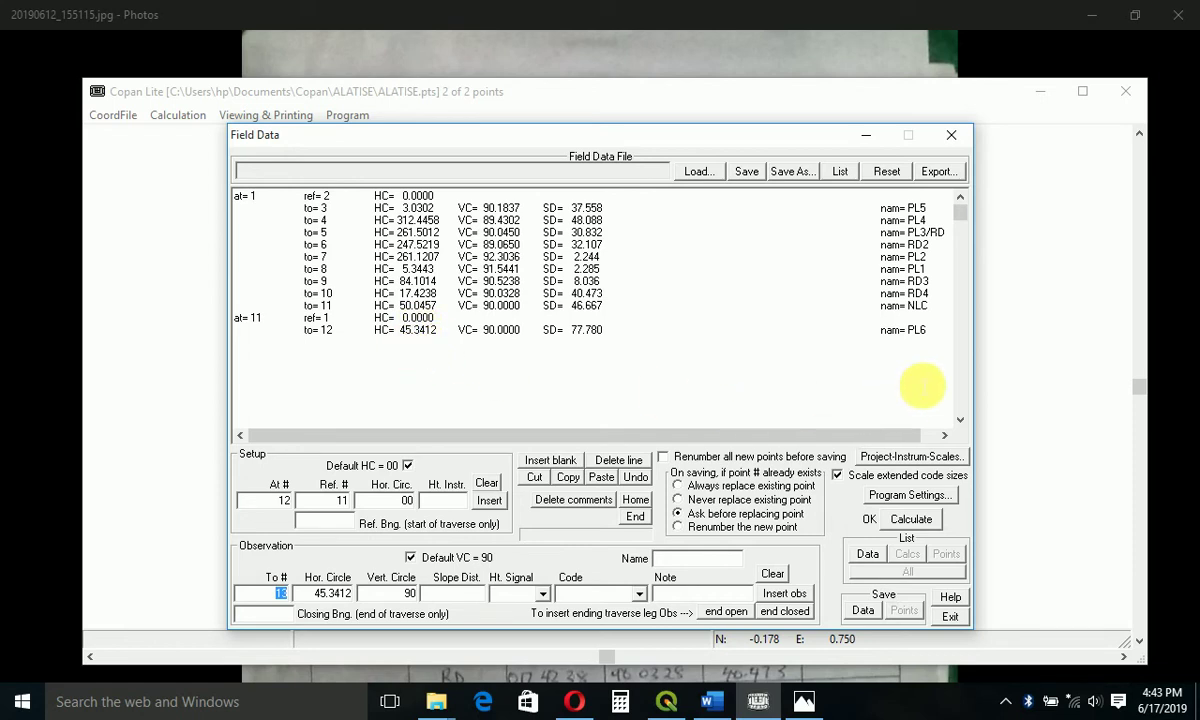
Delete the observation to point 12, the setup at point 11 and the observation to point 11 from the field data
click(326, 330)
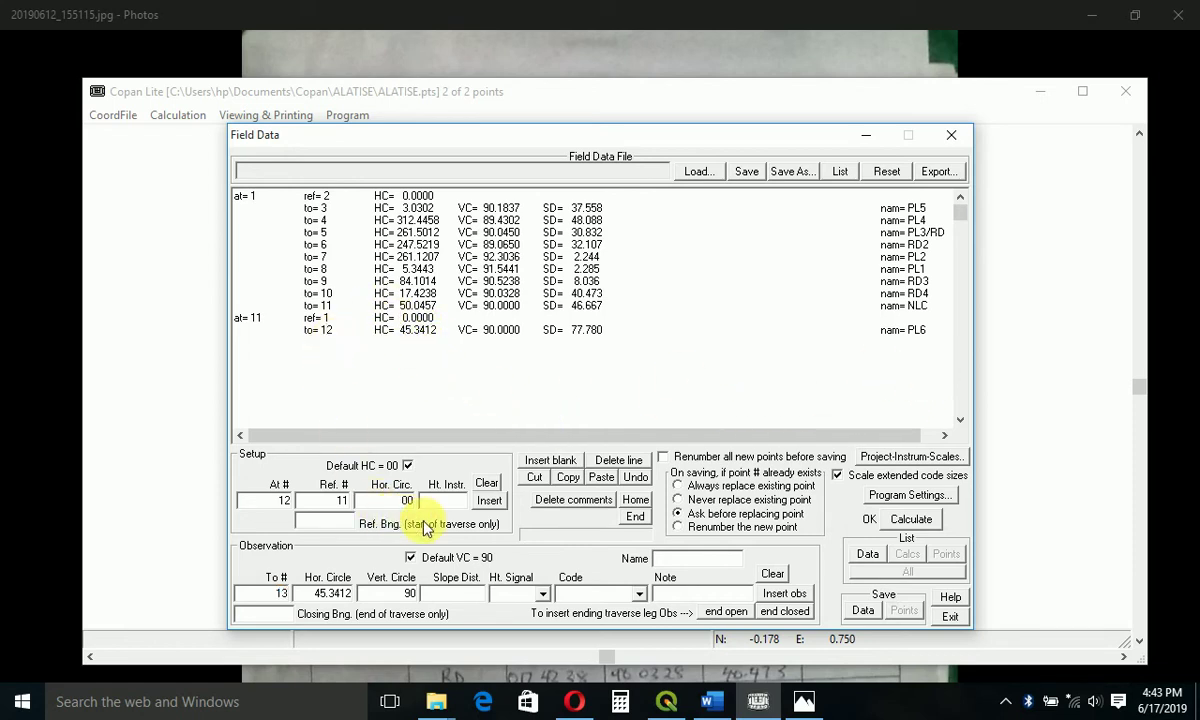
click(612, 461)
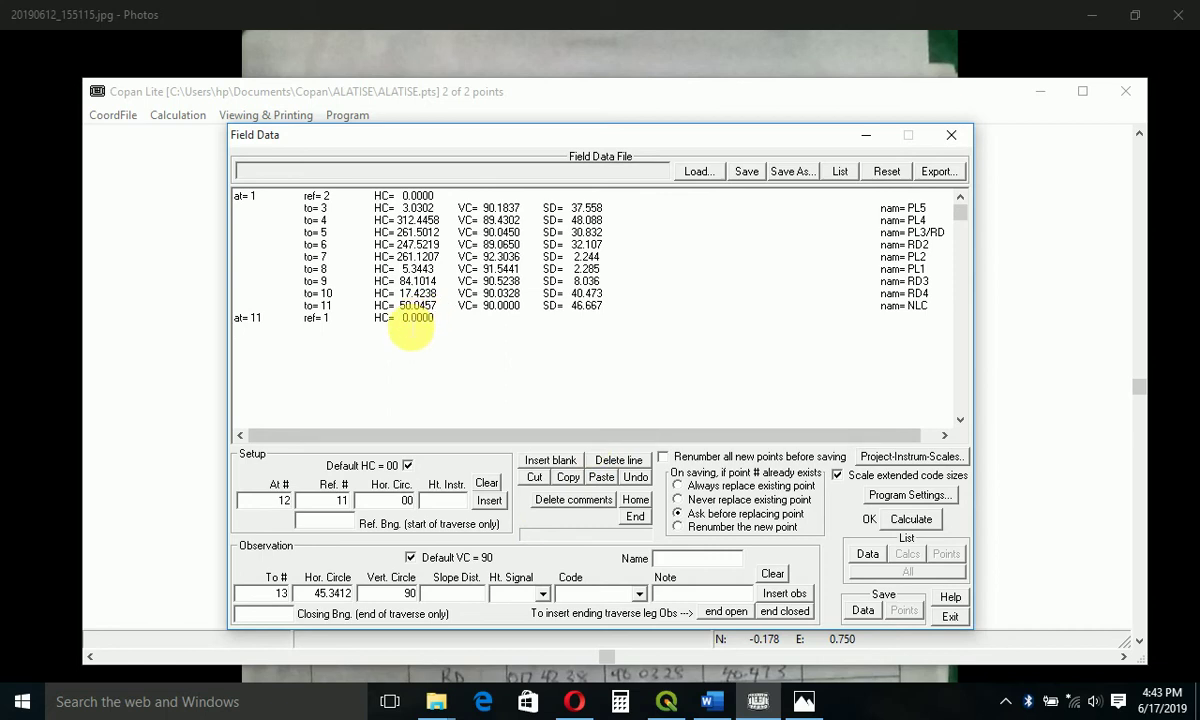
click(612, 462)
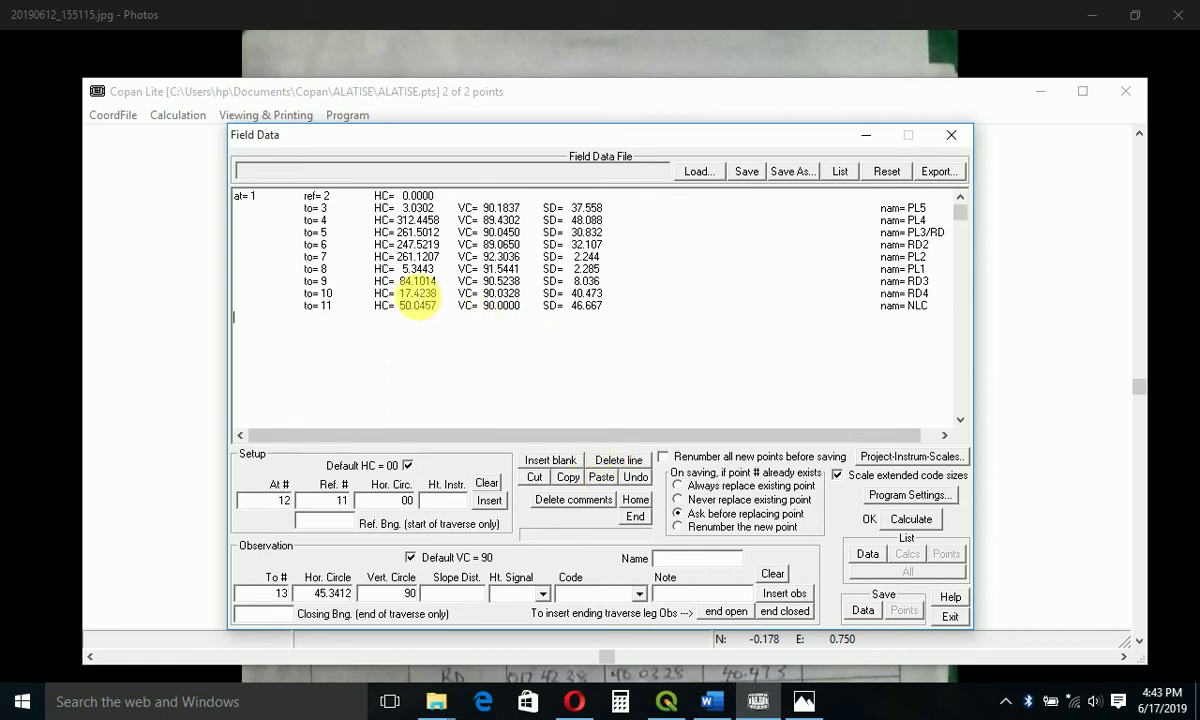
click(620, 462)
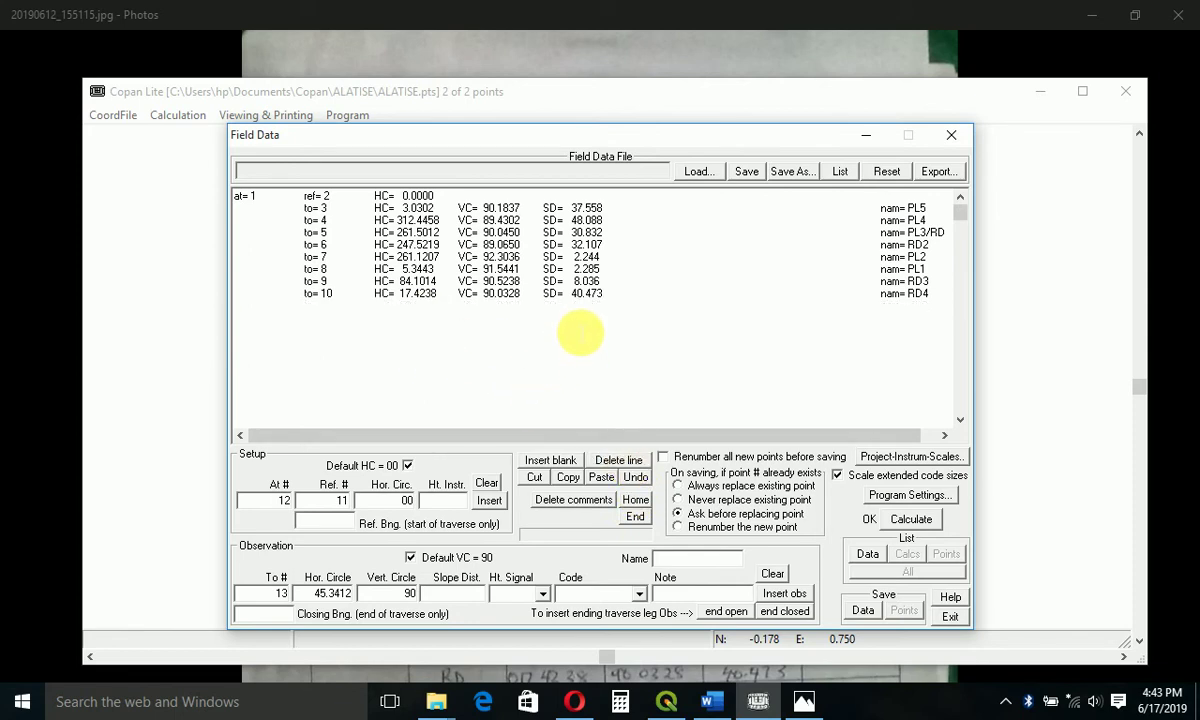
click(580, 333)
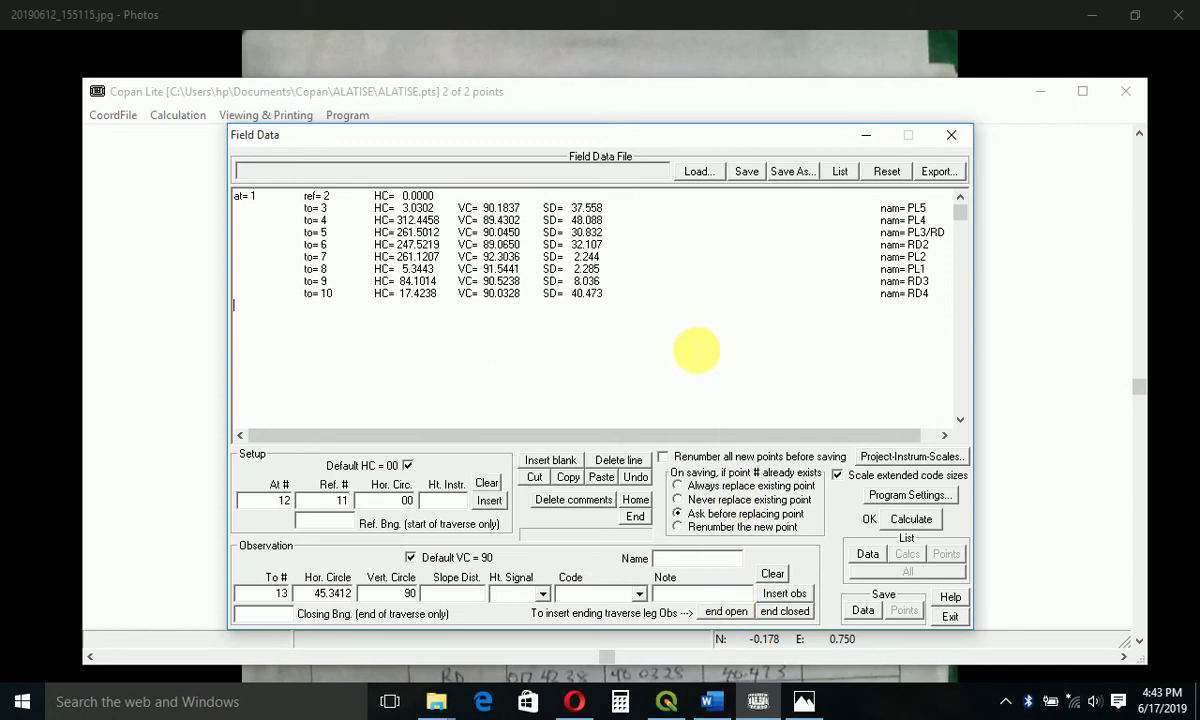
click(697, 360)
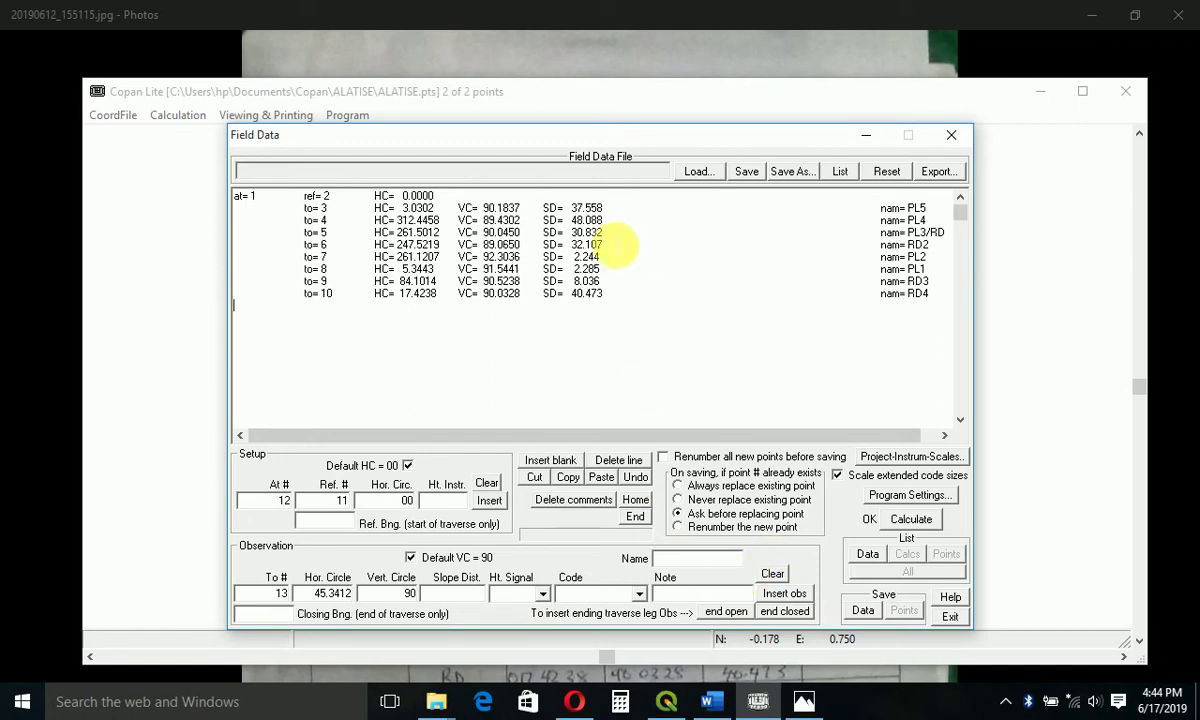
End the traverse as open after point 10 and delete the extra observation line to point 13
click(724, 612)
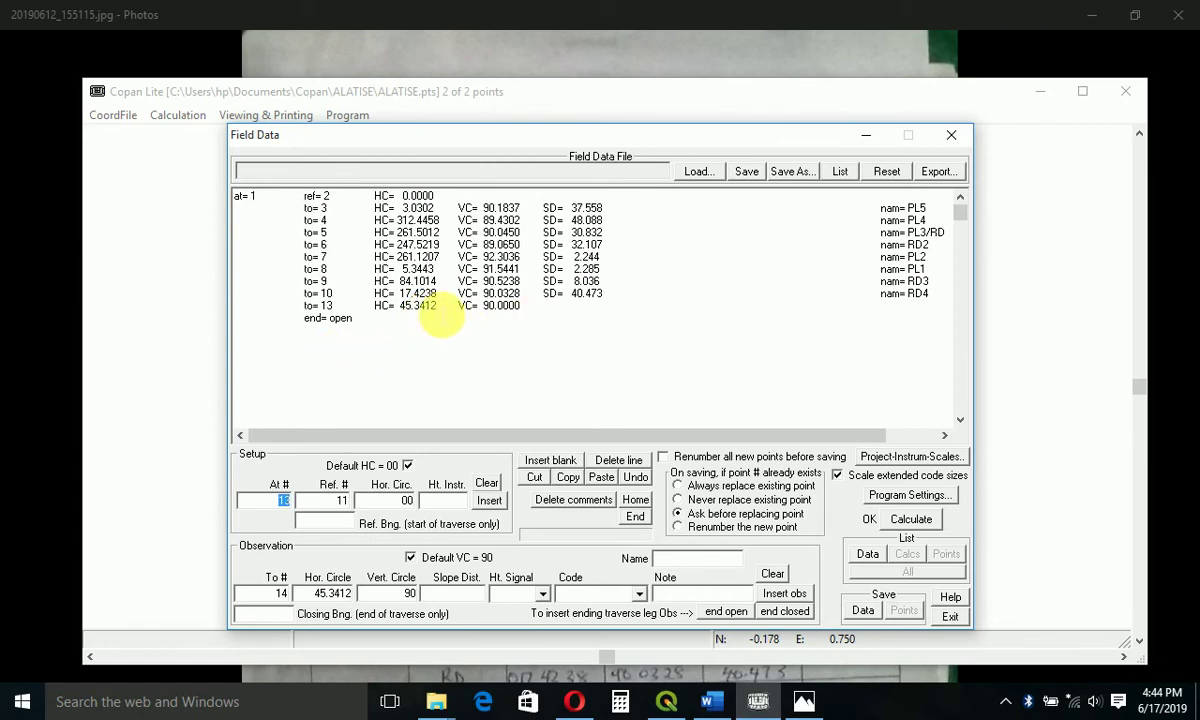
click(432, 310)
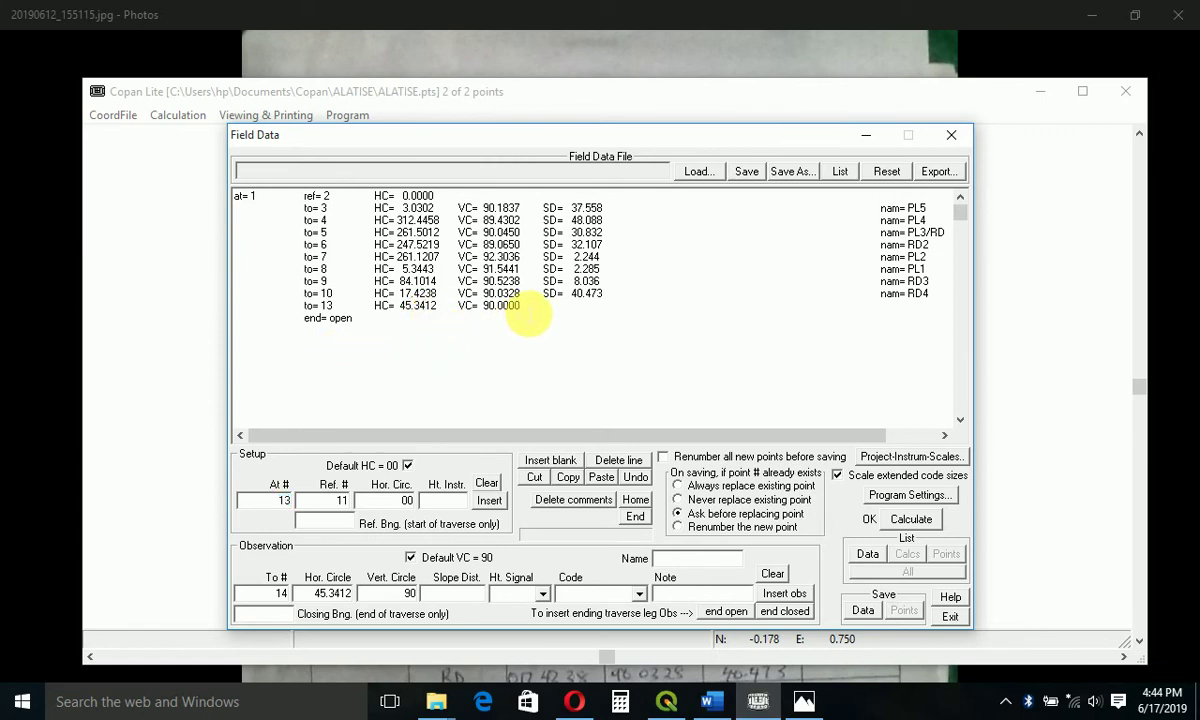
drag(537, 310, 303, 311)
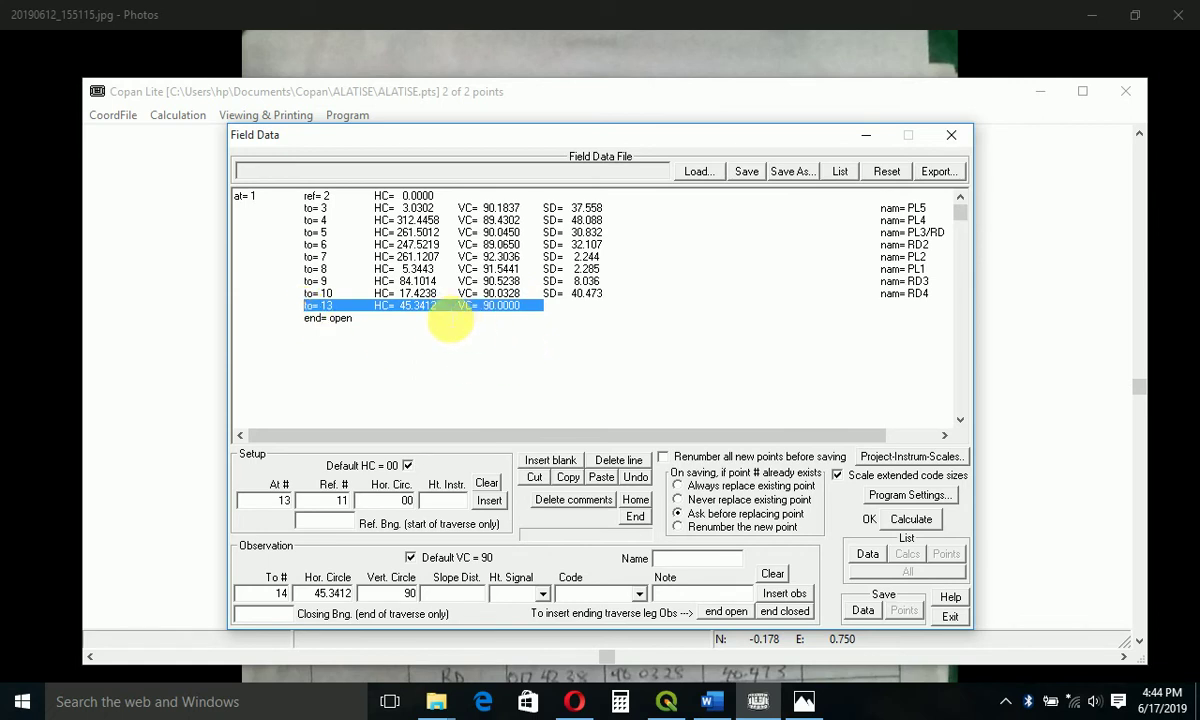
click(603, 462)
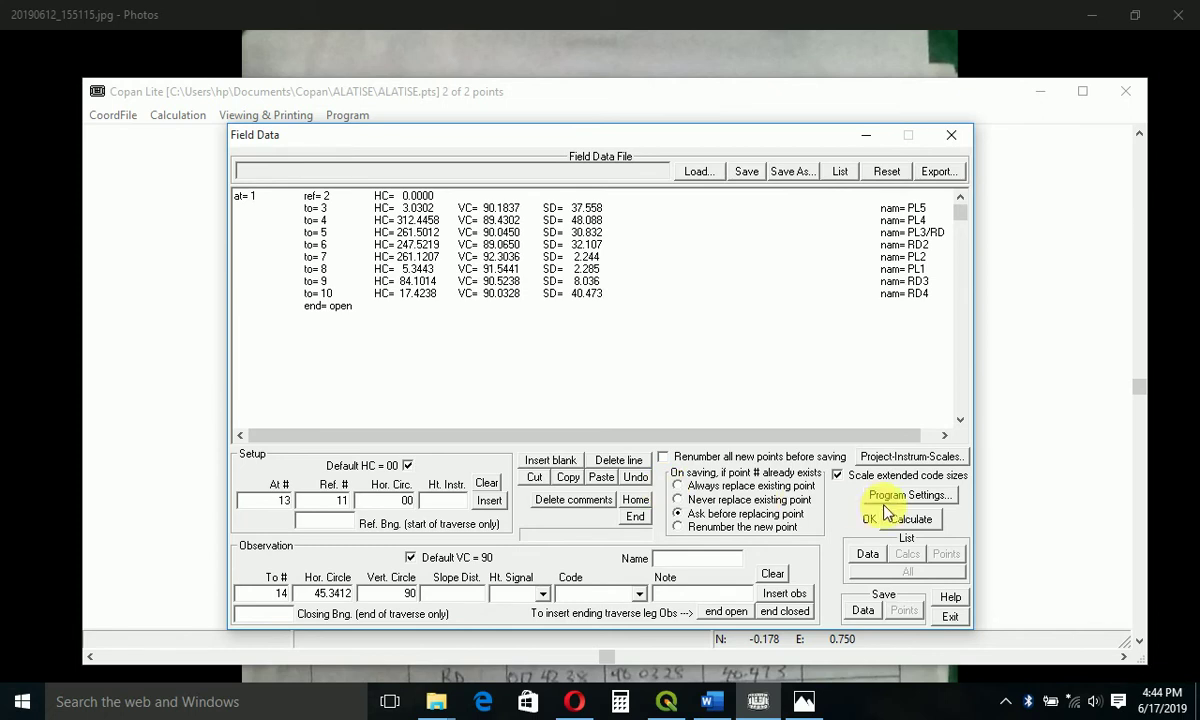
Turn off scaling of extended code sizes and calculate the field traverse without adjusting the coordinates
click(838, 474)
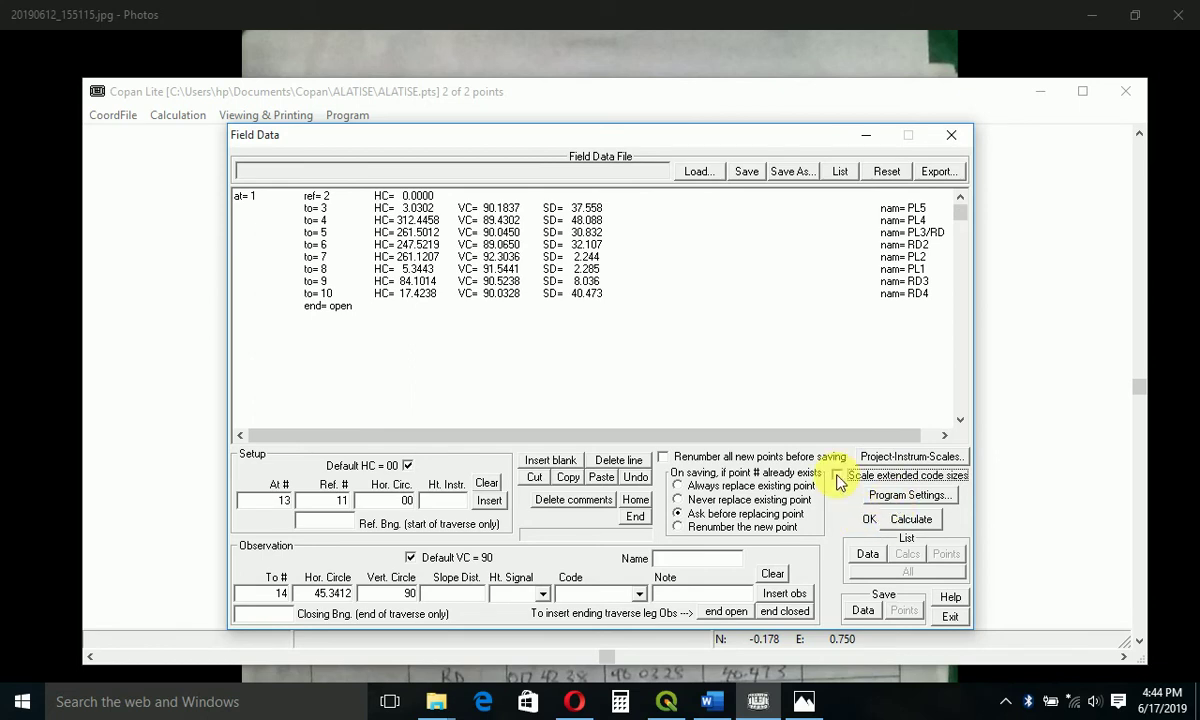
click(900, 527)
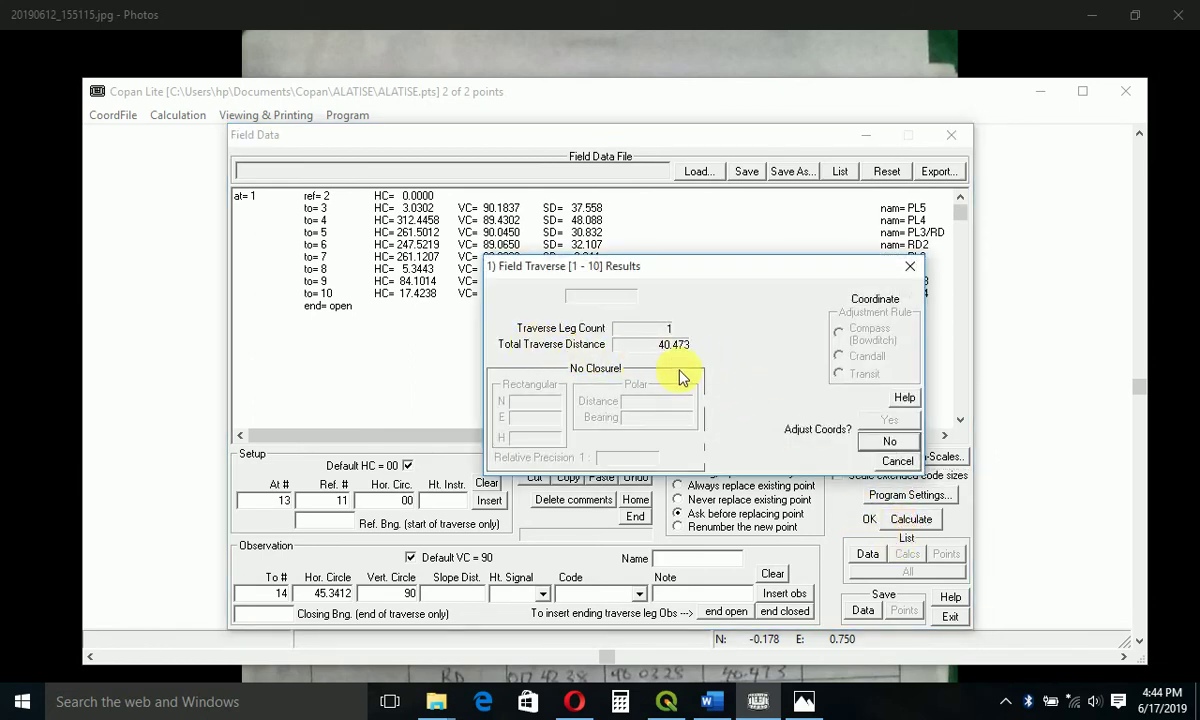
click(888, 443)
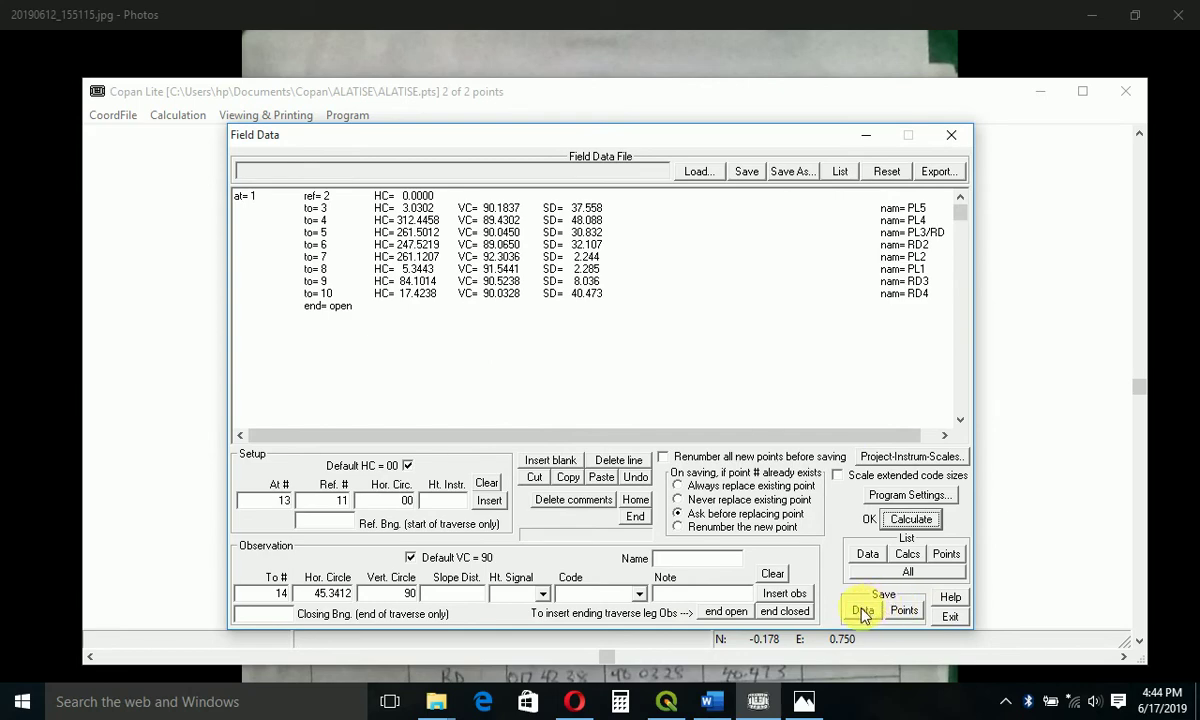
Save the field data as ALATISE.fld in the ALATISE folder
click(862, 612)
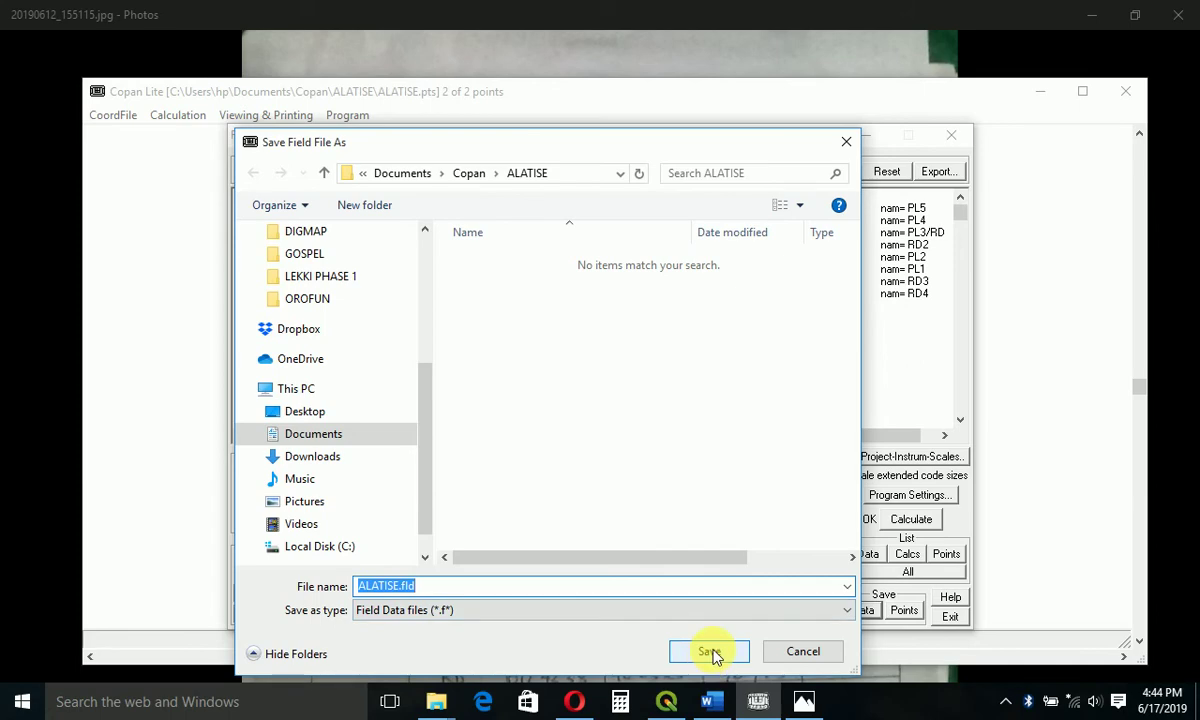
click(785, 651)
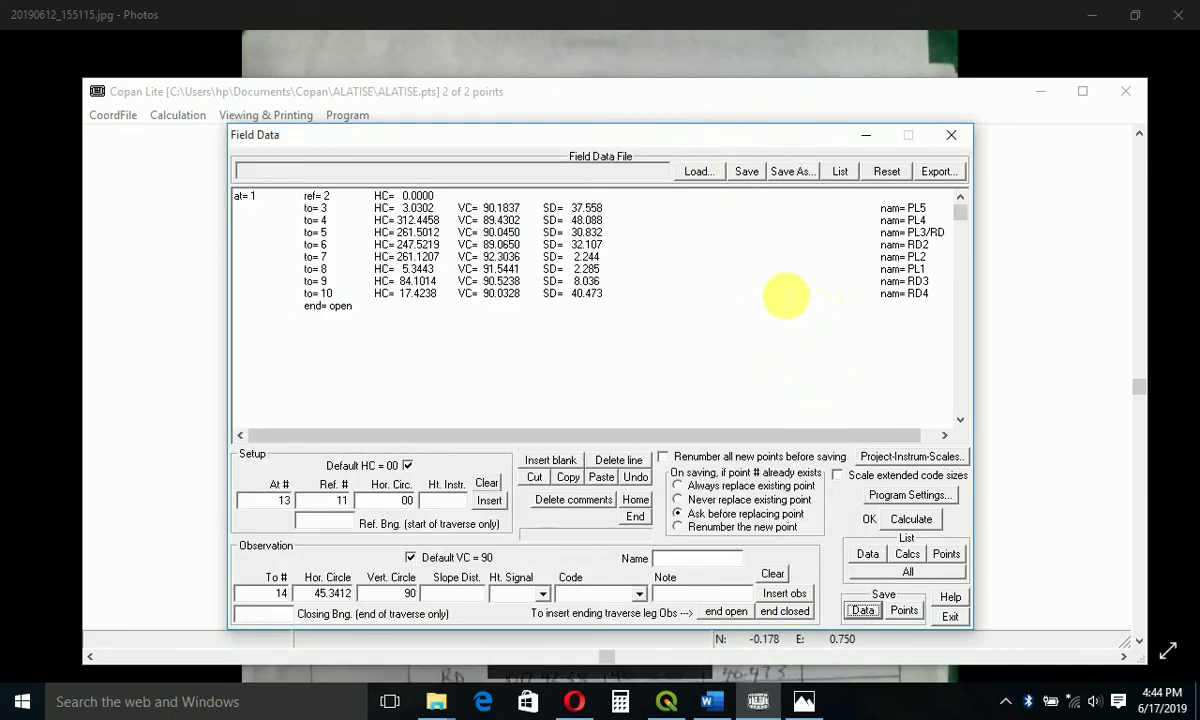
click(745, 174)
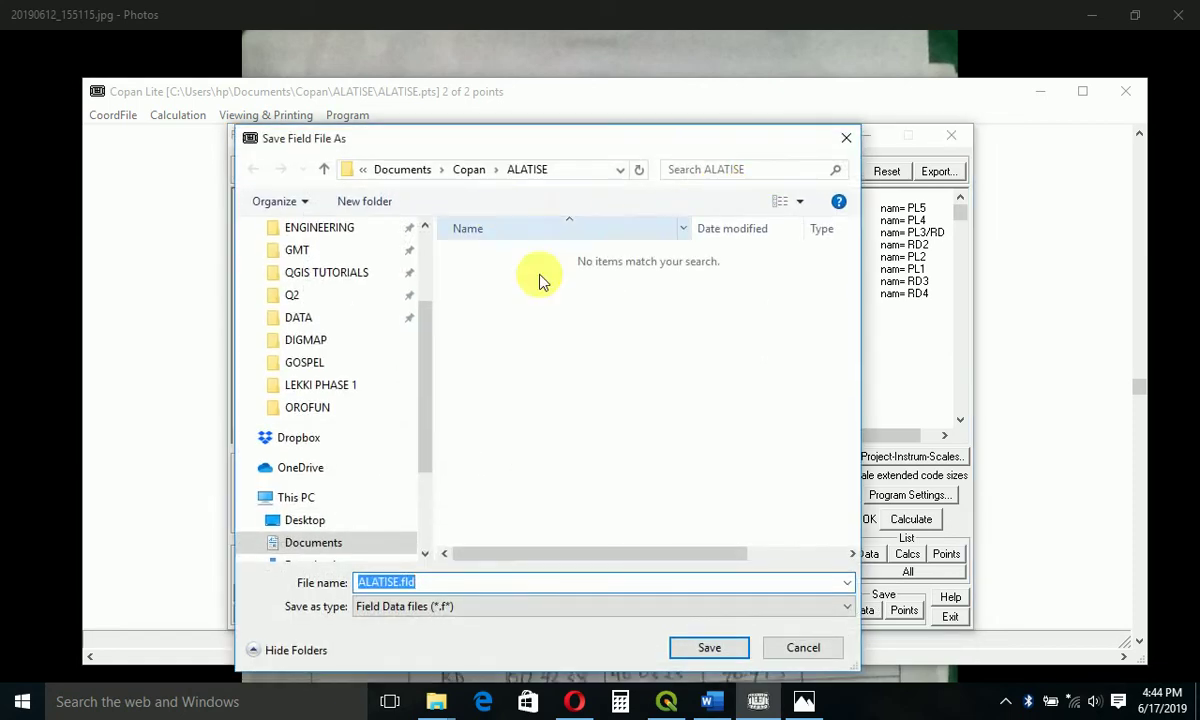
click(718, 649)
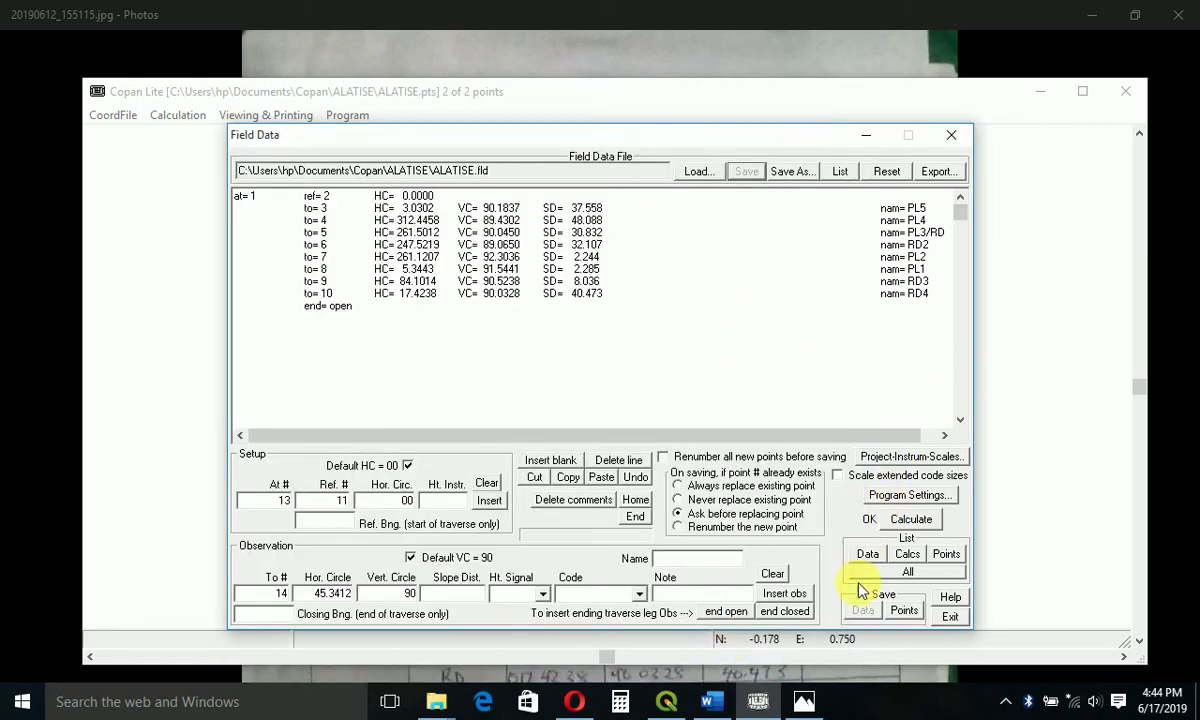
Save the calculated points to the coordinate file and move the Field Data window aside to examine the plotted points
click(902, 611)
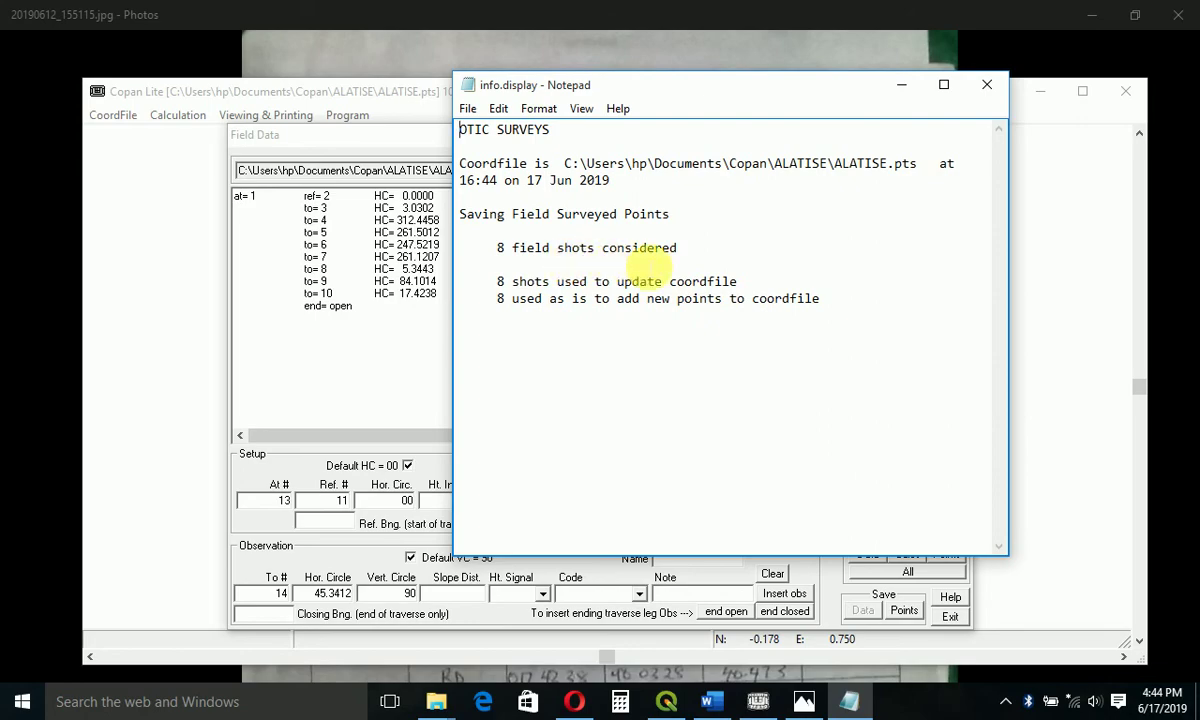
click(993, 97)
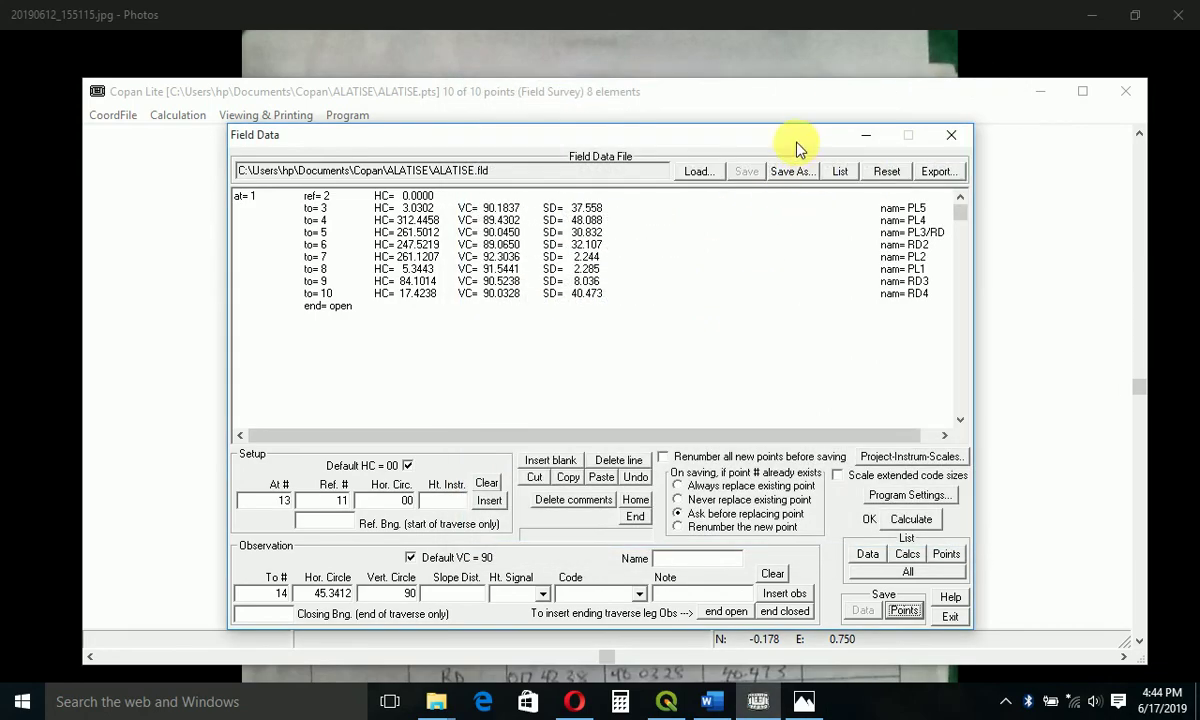
drag(745, 132, 537, 607)
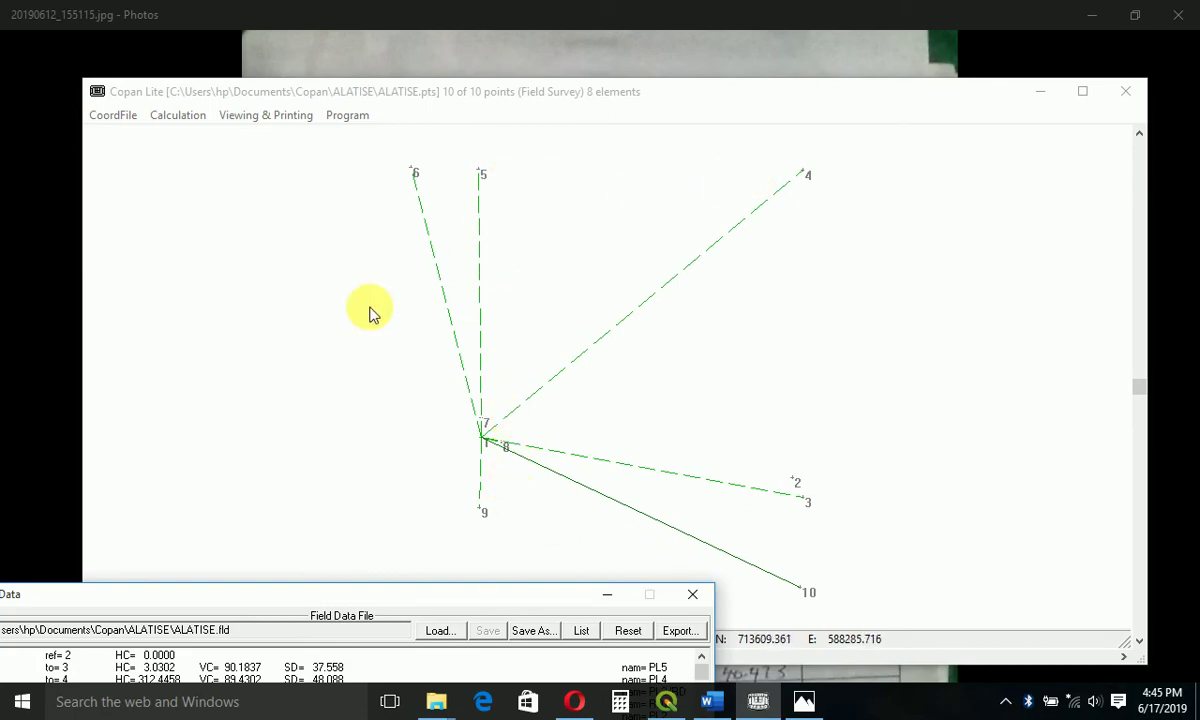
drag(479, 598, 830, 588)
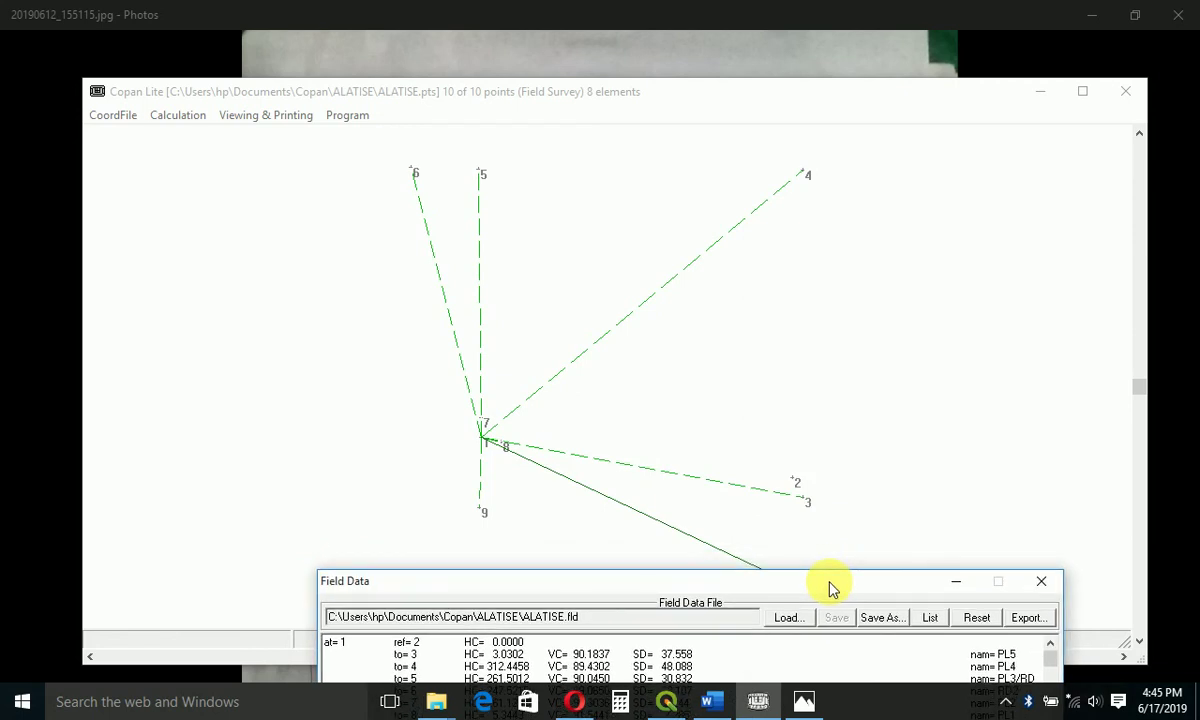
drag(830, 588, 766, 277)
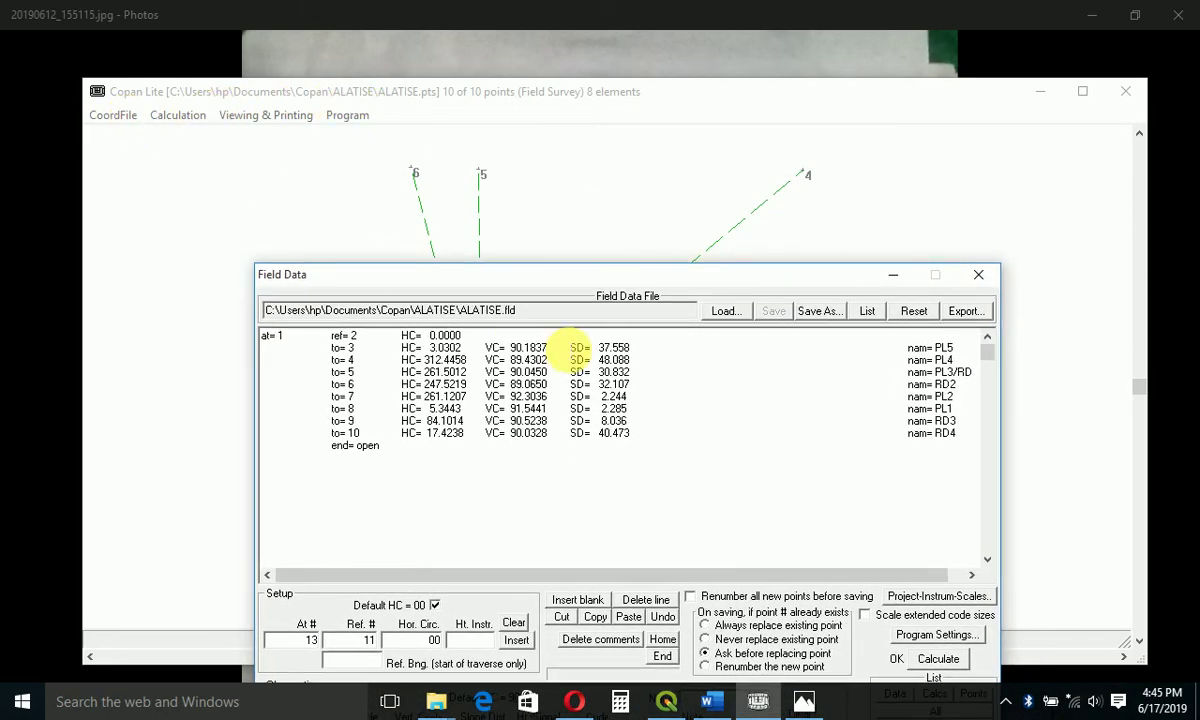
Export all points as comma-delimited ASCII with headings to ALATISE.CSV in the ALATISE folder, using the All files type
click(120, 117)
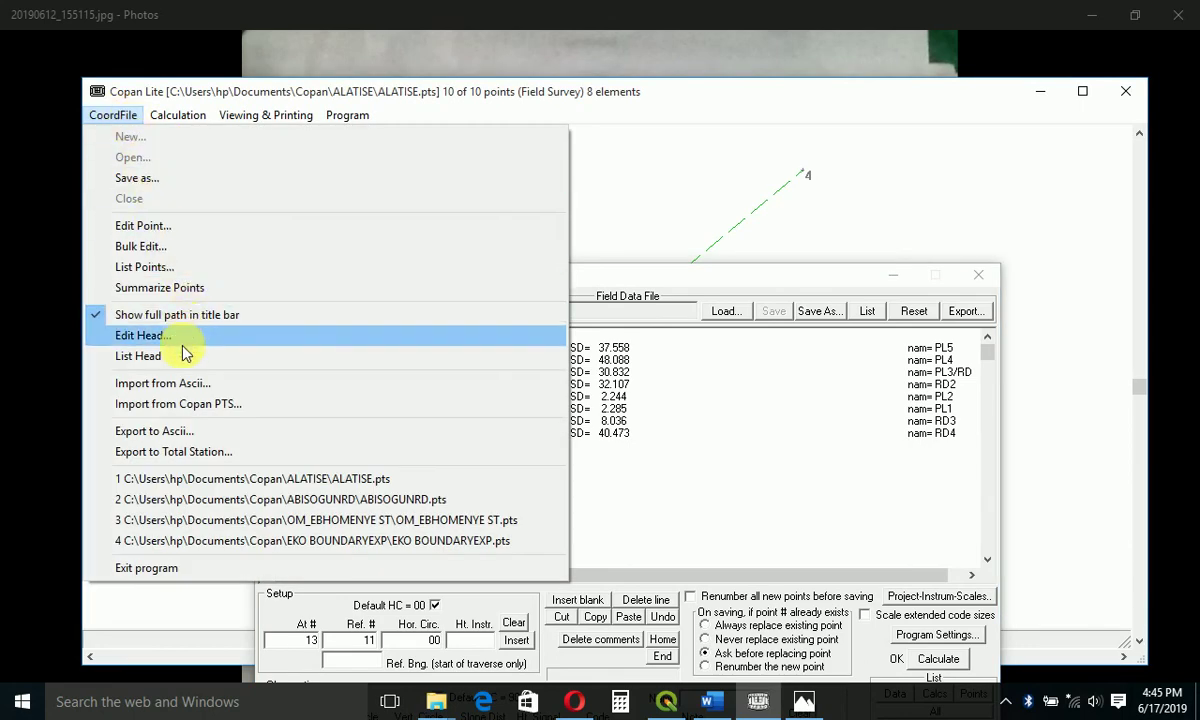
click(190, 433)
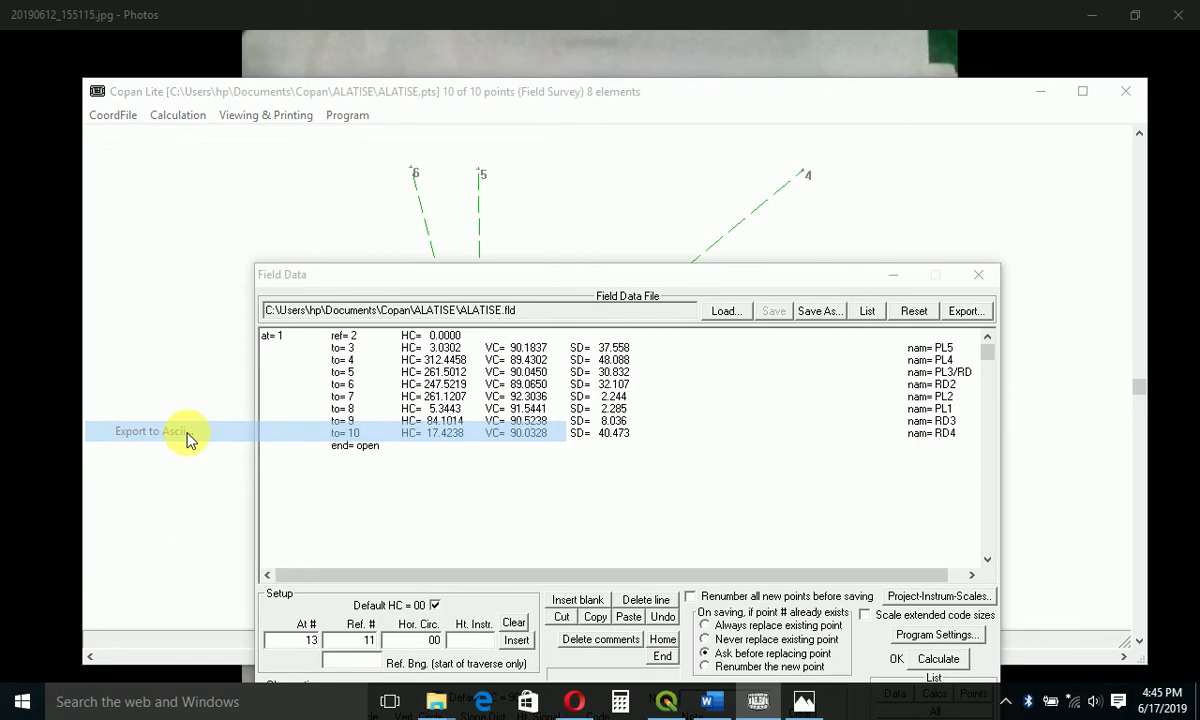
drag(308, 99, 353, 95)
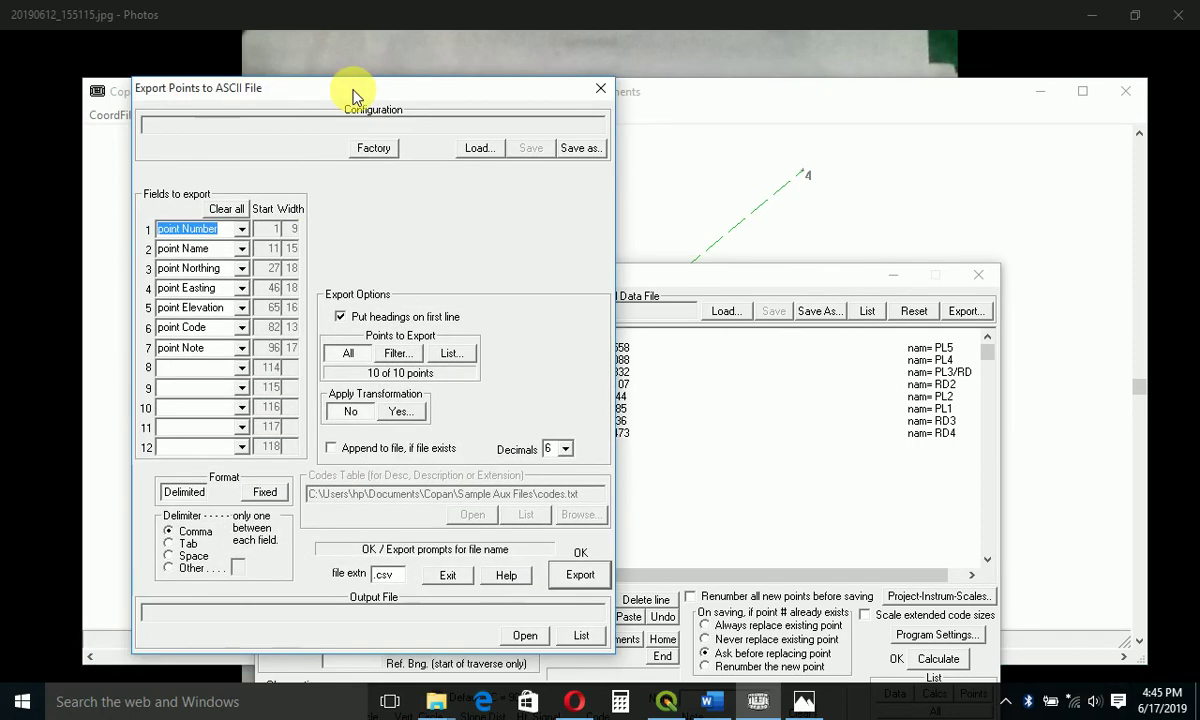
click(580, 576)
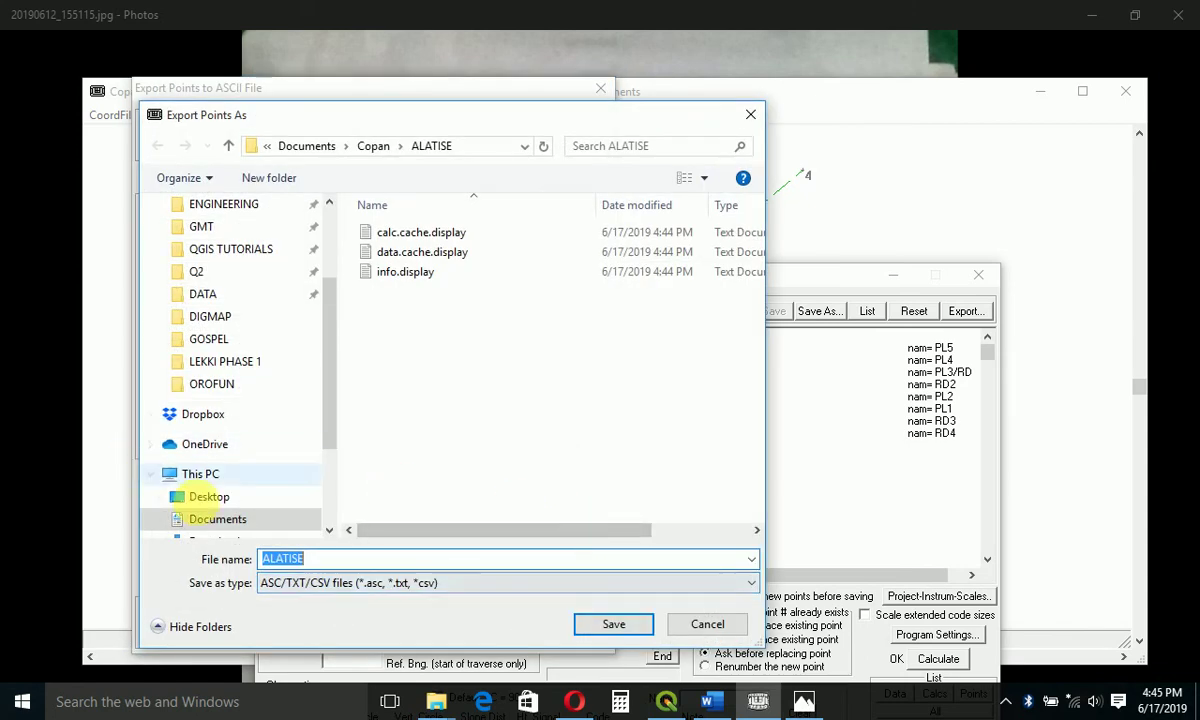
click(316, 583)
click(313, 618)
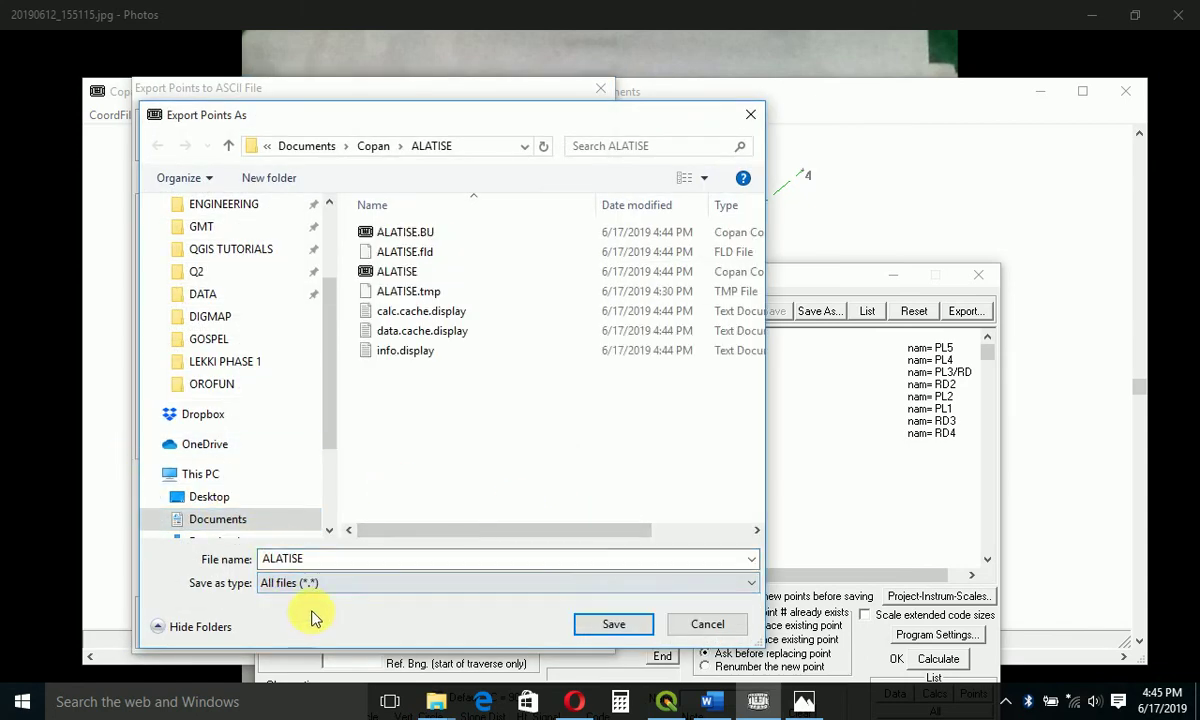
click(303, 558)
click(308, 558)
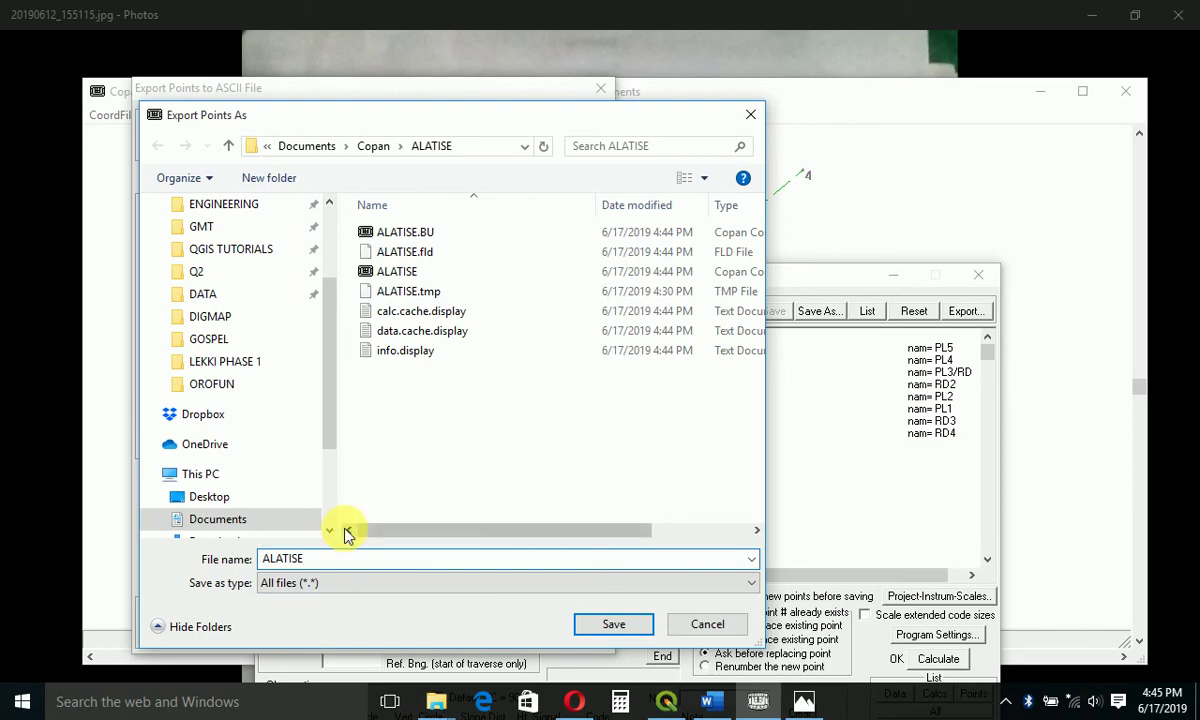
text(.CSV)
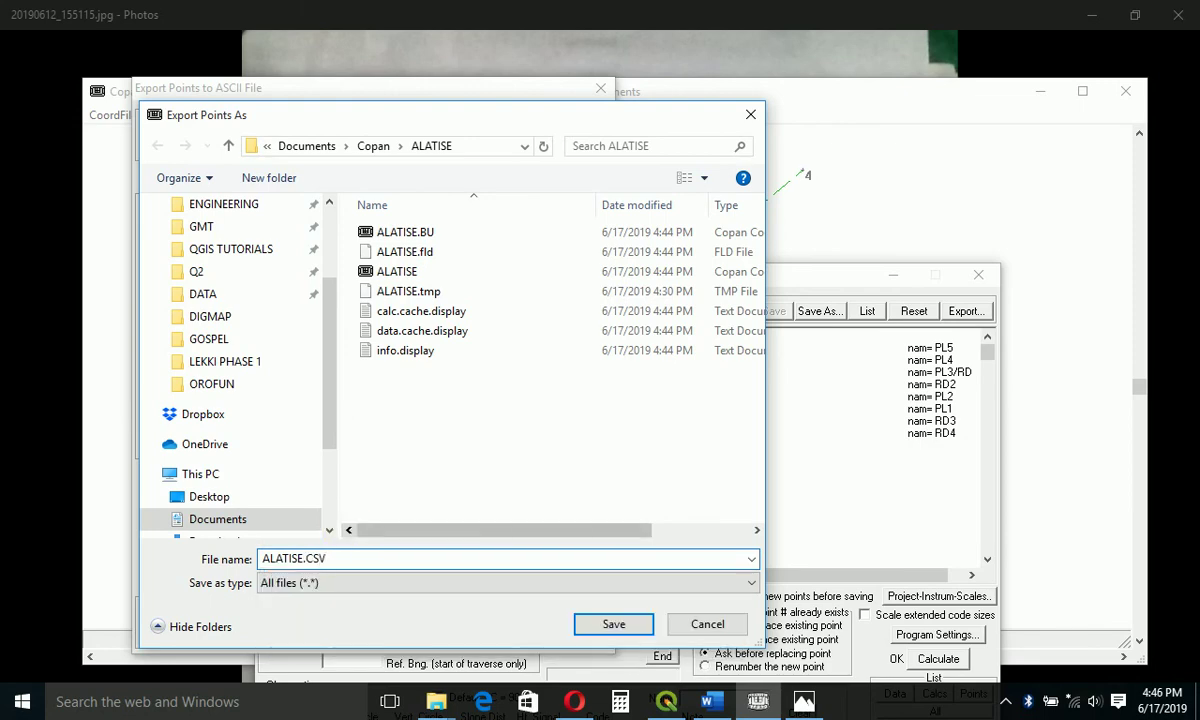
key(Return)
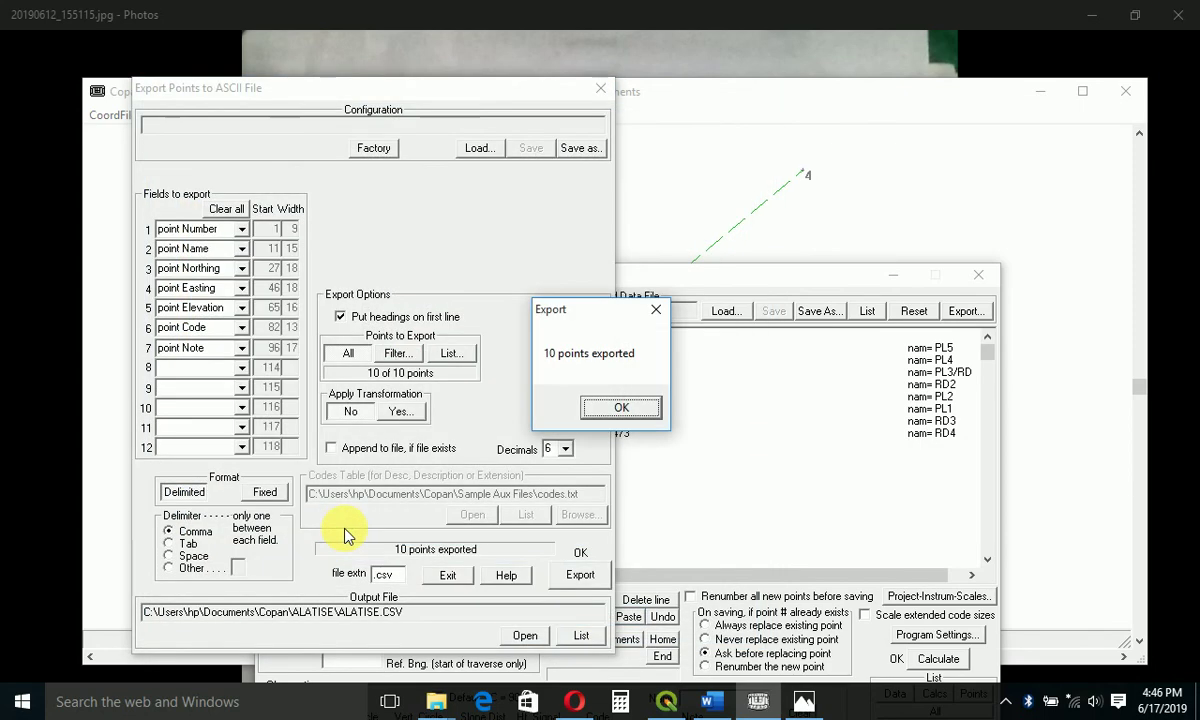
click(621, 407)
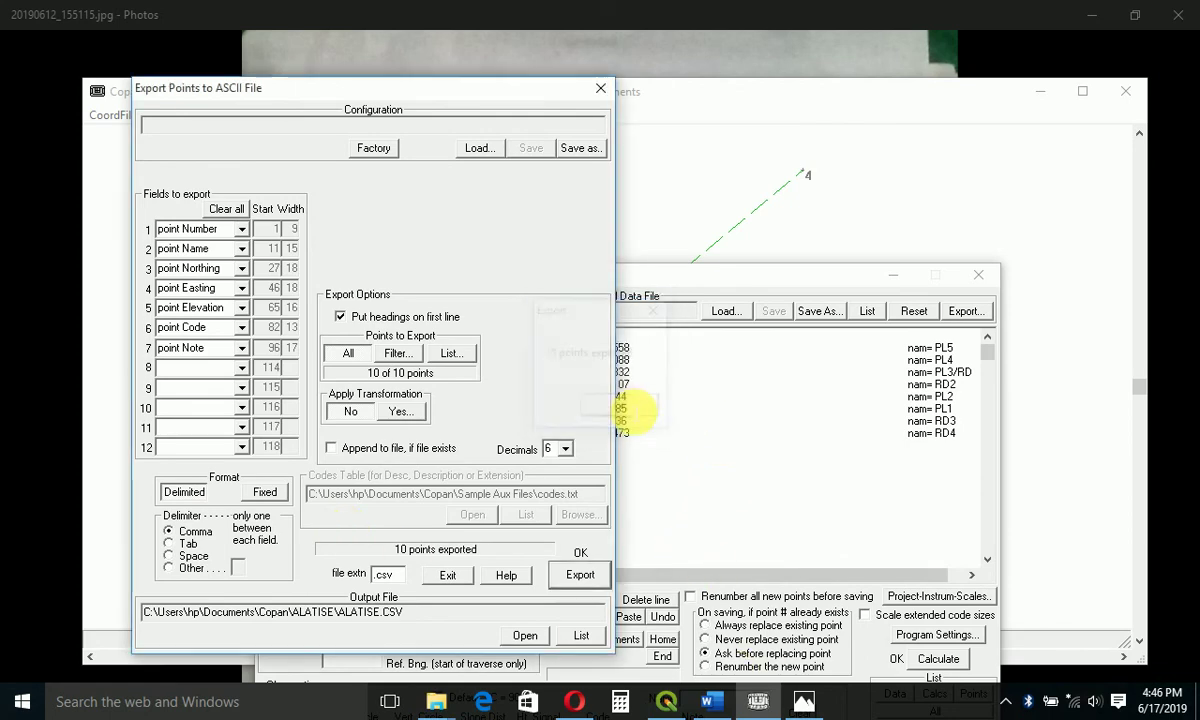
Close the point export dialog, the Field Data window and the field book photo
click(597, 93)
click(975, 274)
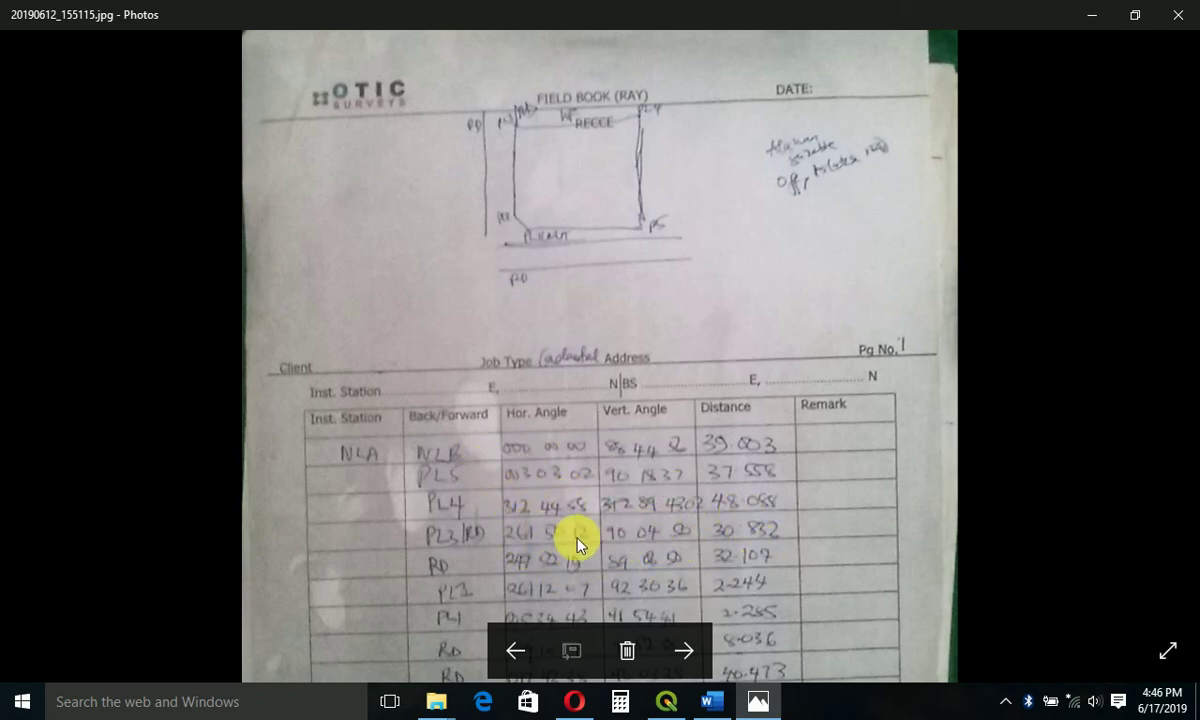
click(1177, 15)
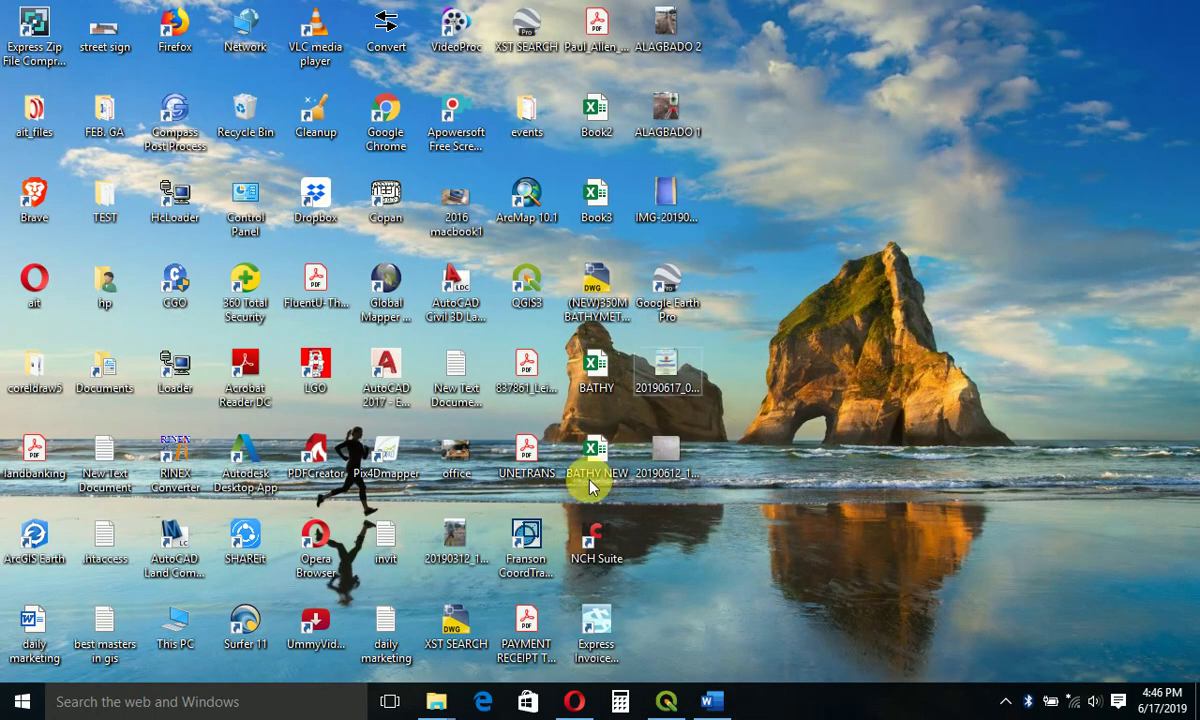
Switch to File Explorer, preview the exported ALATISE CSV in Copan's ALATISE folder and widen the Type column
mouse_move(435, 706)
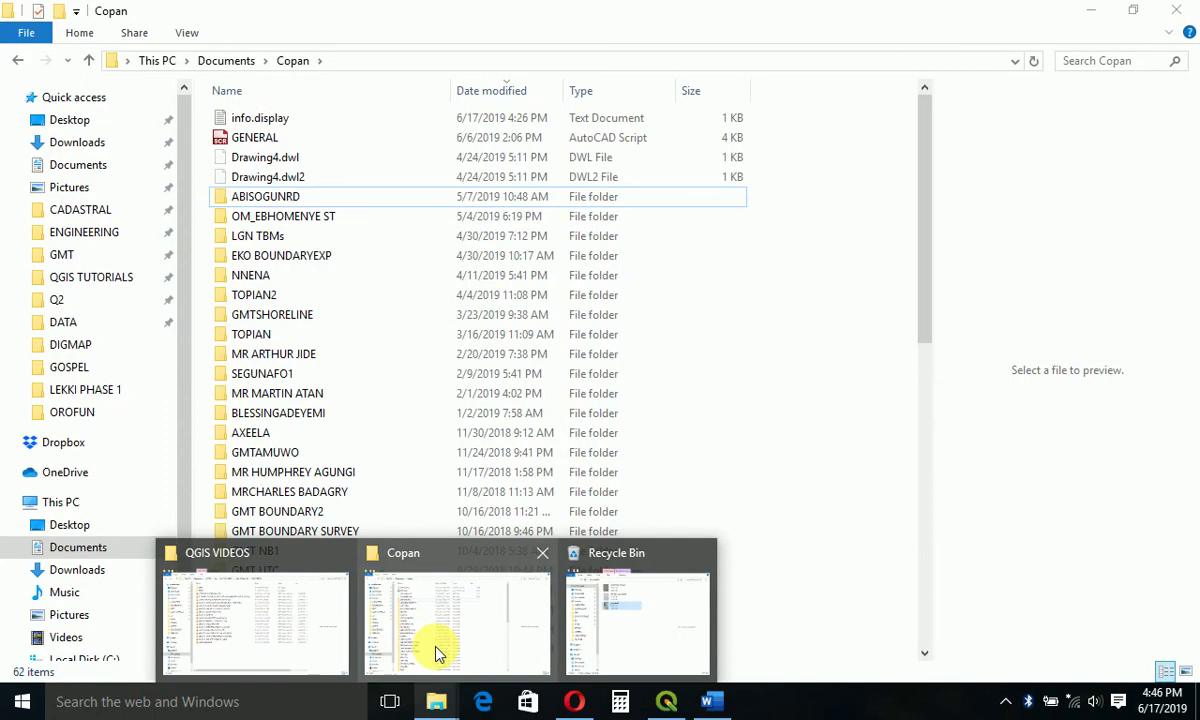
click(437, 645)
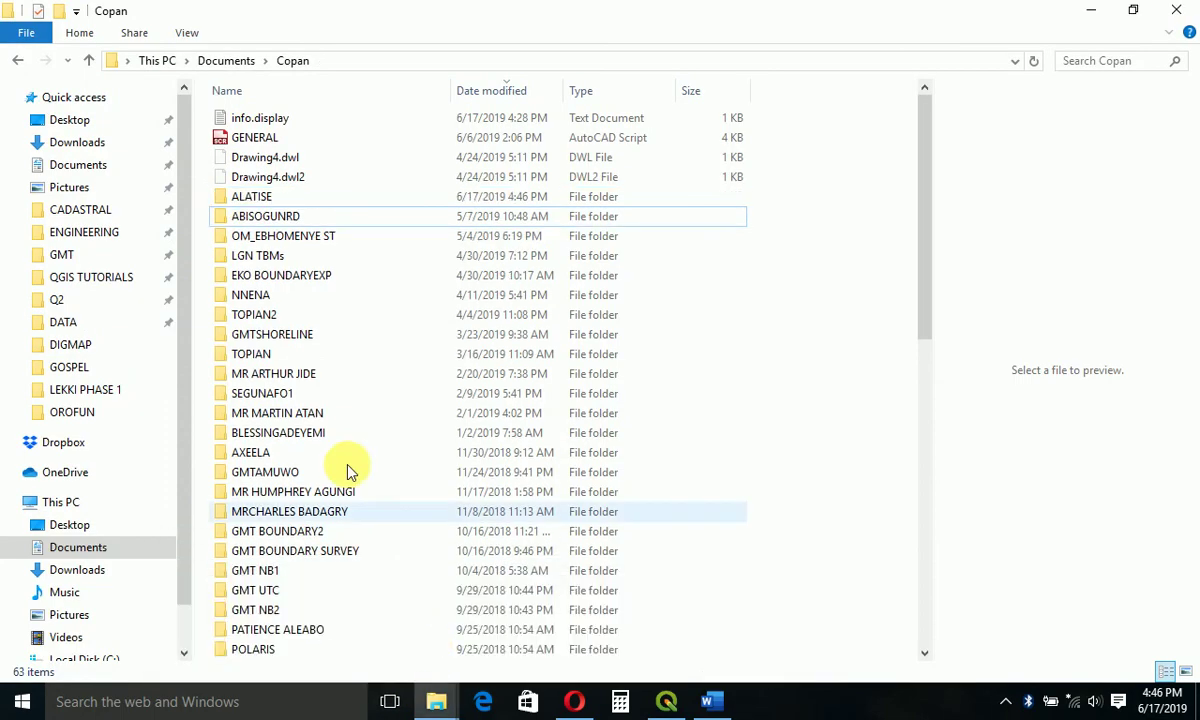
double_click(245, 196)
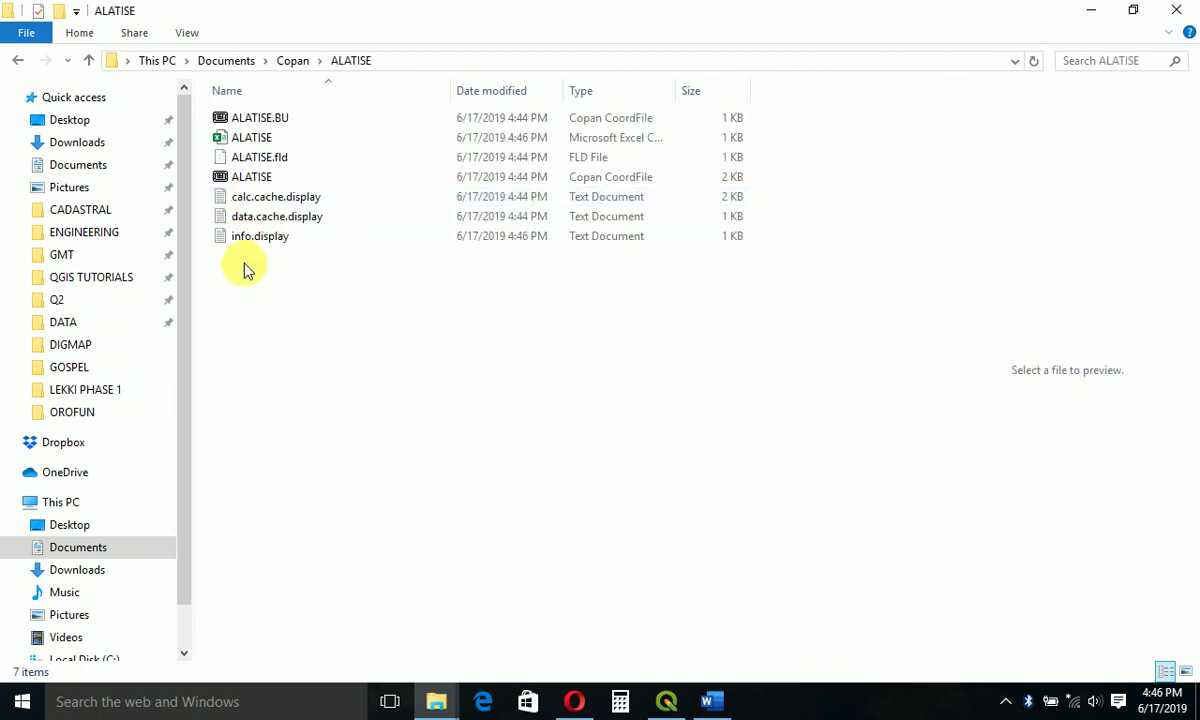
click(250, 138)
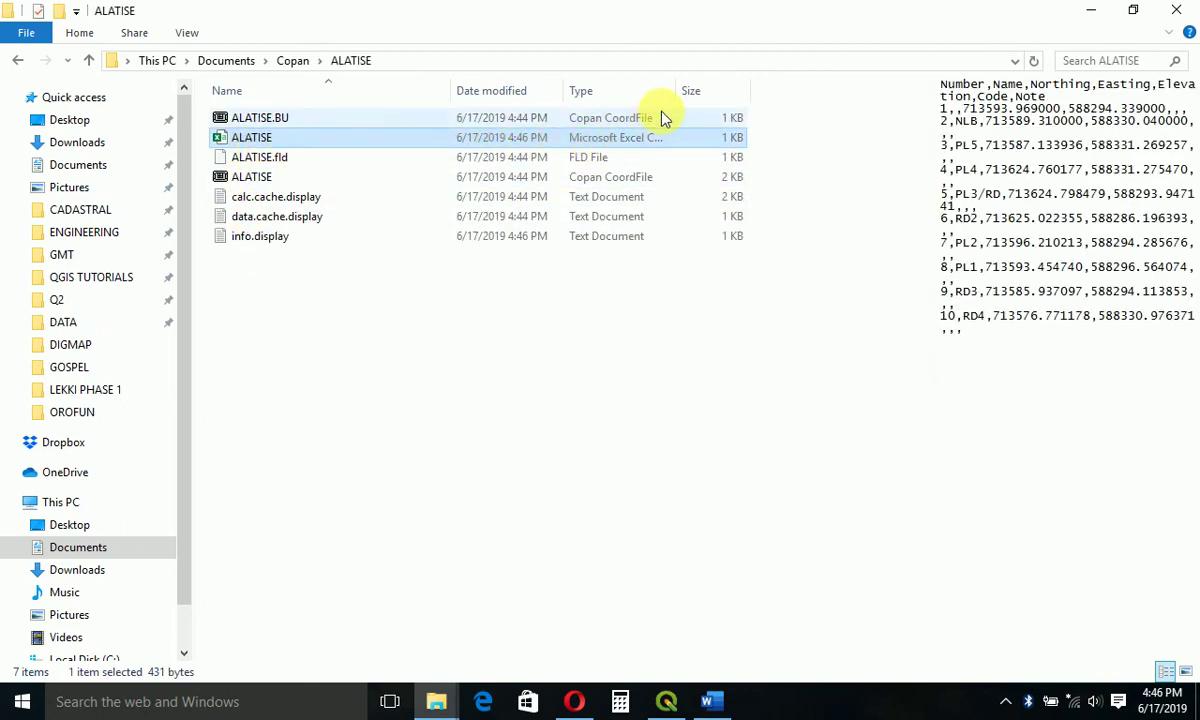
drag(680, 90, 768, 92)
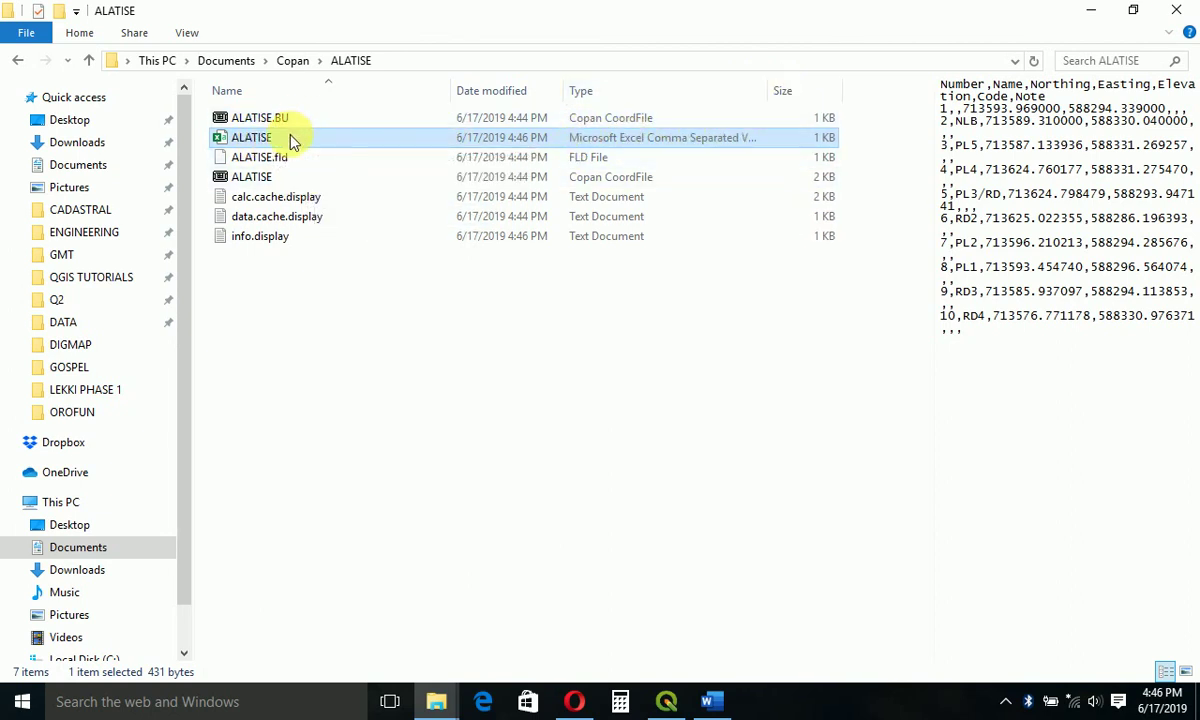
Open the ALATISE CSV in Excel and autofit the Easting, Northing and Number columns
right_click(258, 140)
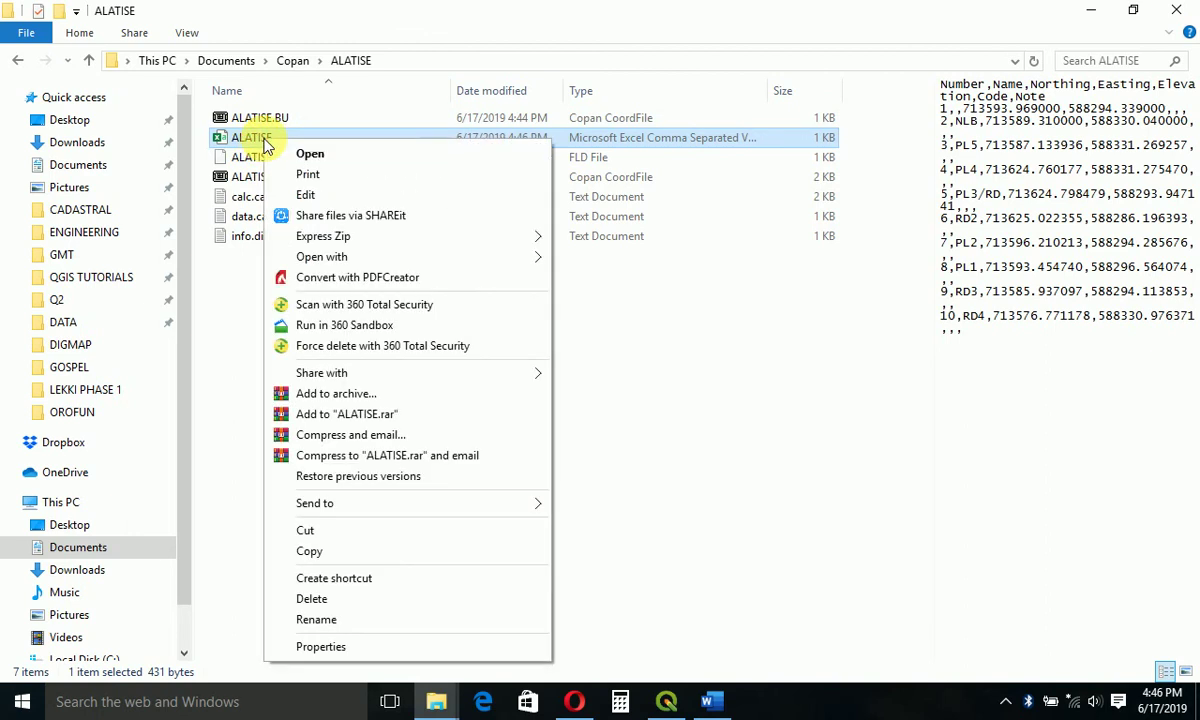
click(316, 160)
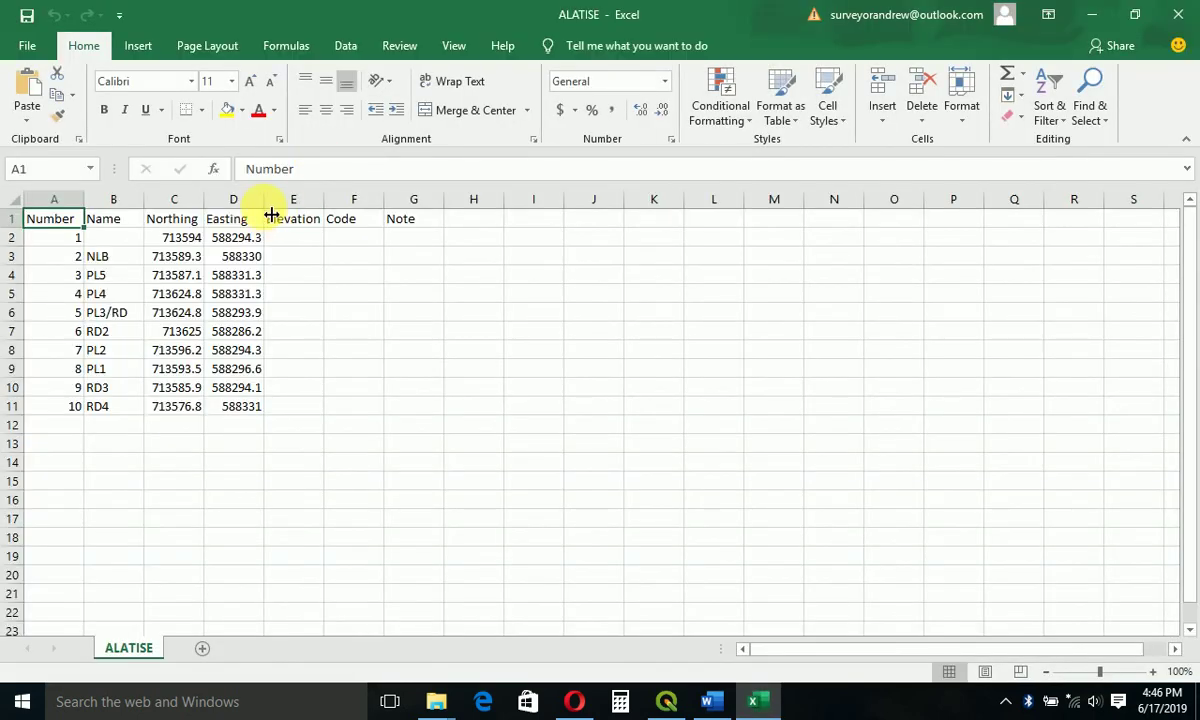
double_click(266, 200)
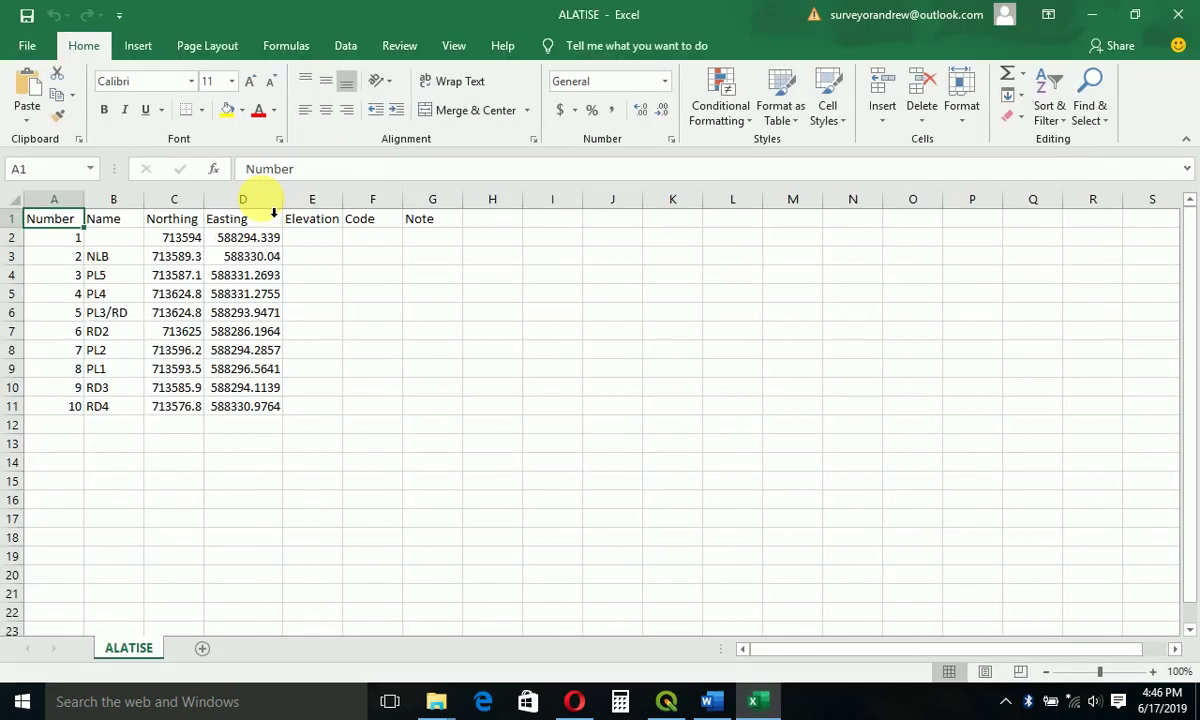
double_click(214, 204)
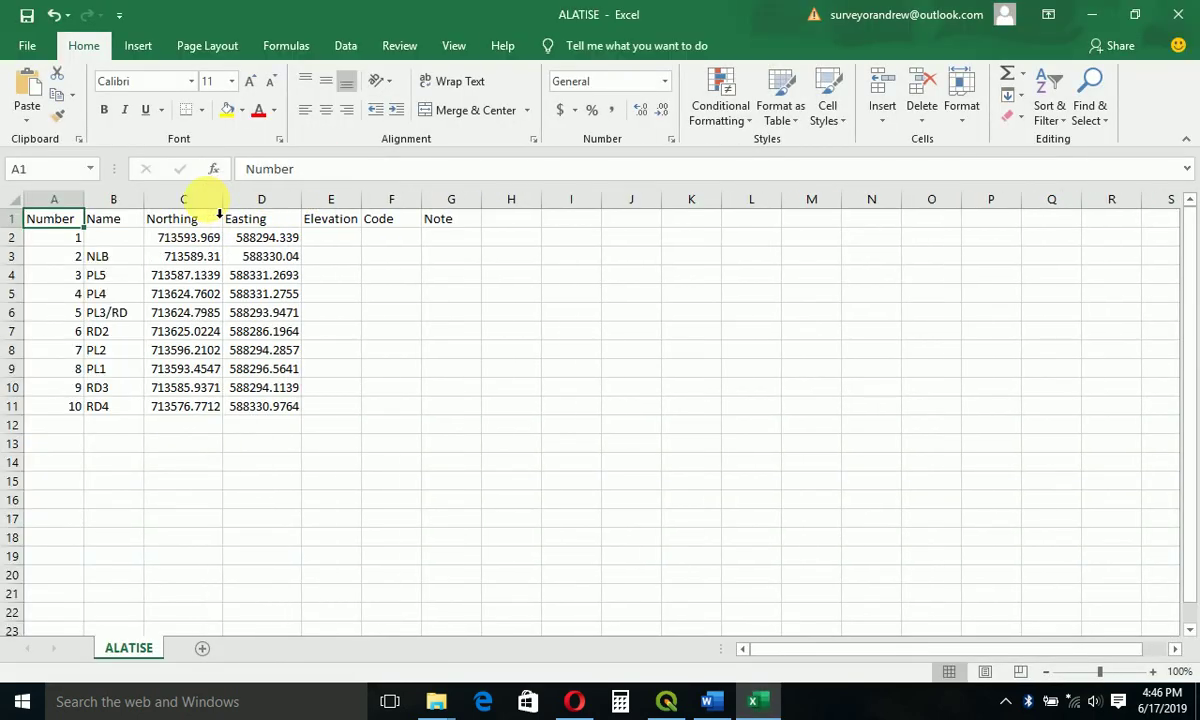
double_click(86, 206)
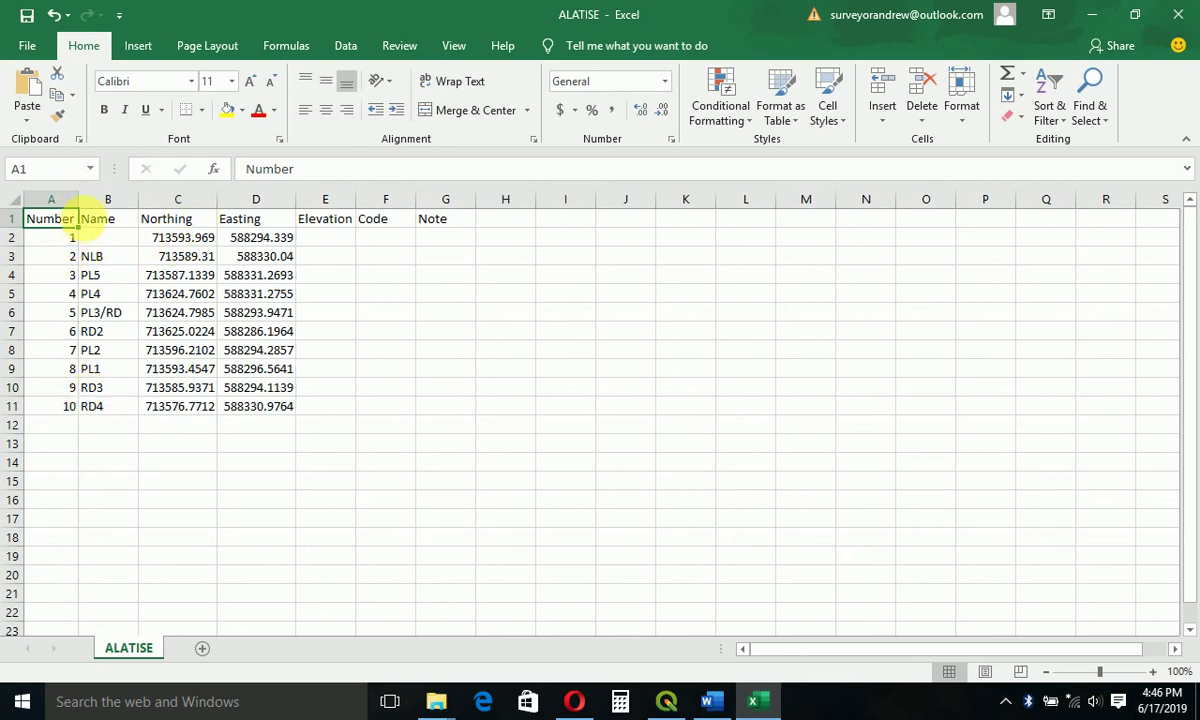